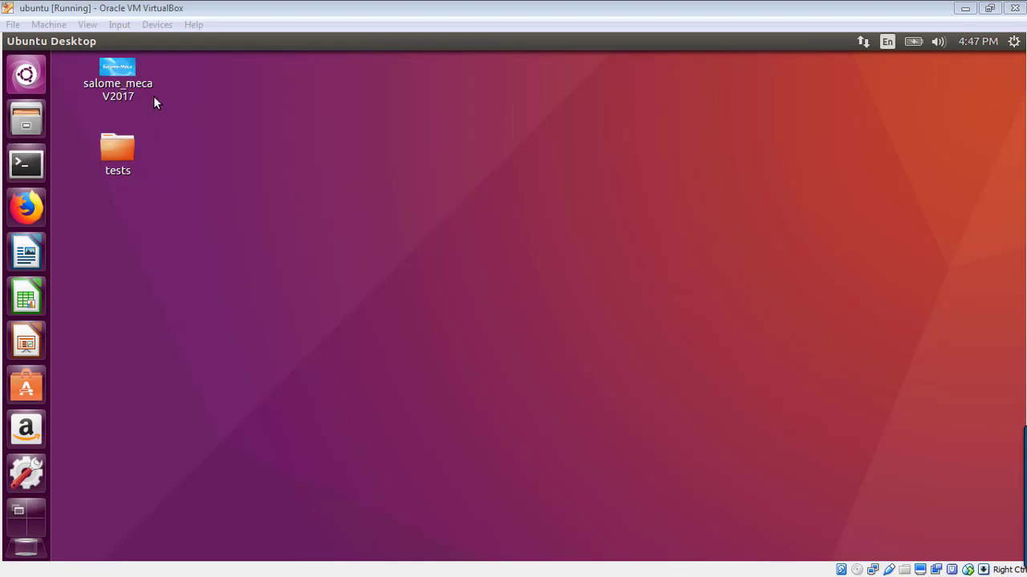
# - Launch Salome-Meca V2017 in a maximized window and create a new study
pyautogui.doubleClick(117, 72)
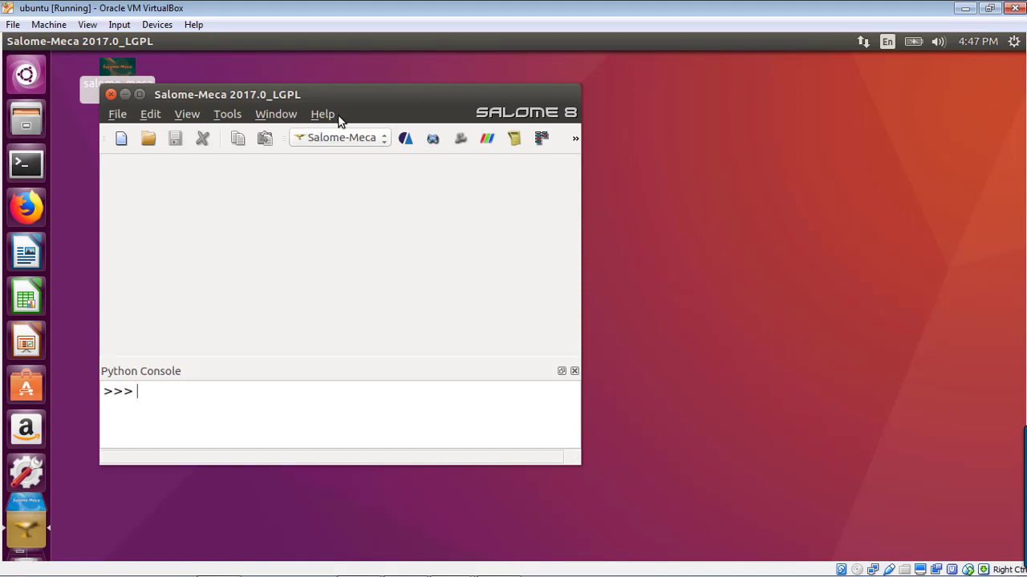
pyautogui.doubleClick(371, 95)
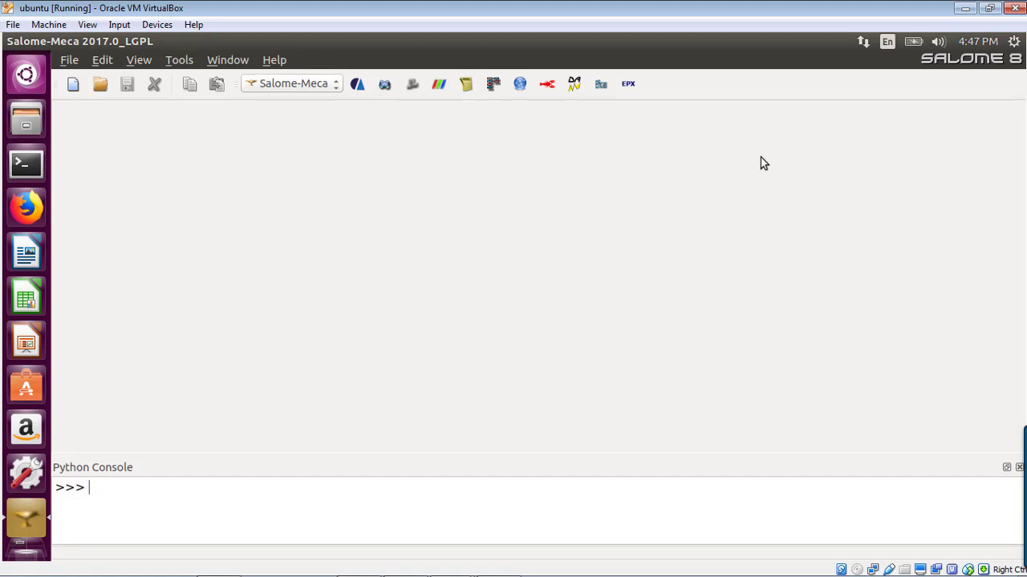
pyautogui.click(75, 86)
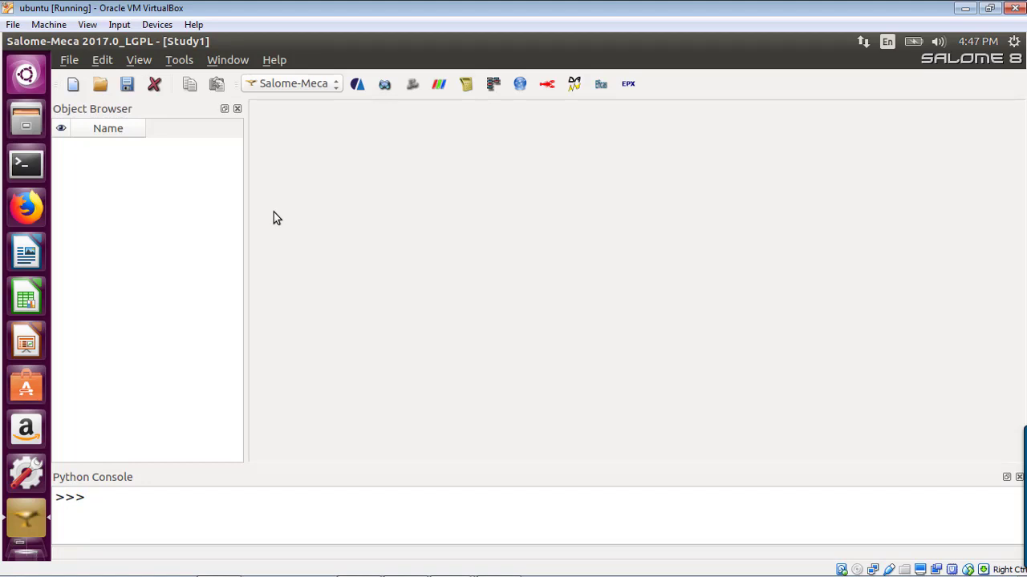
# - Activate the Geometry module and create a point at the origin (X 0, Y 0, Z 0)
pyautogui.click(334, 87)
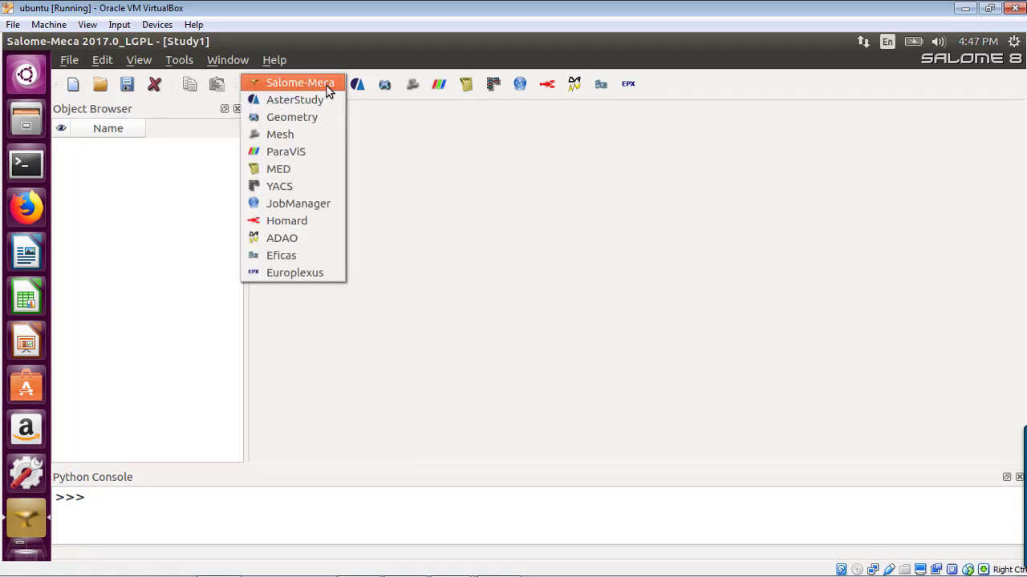
pyautogui.click(314, 117)
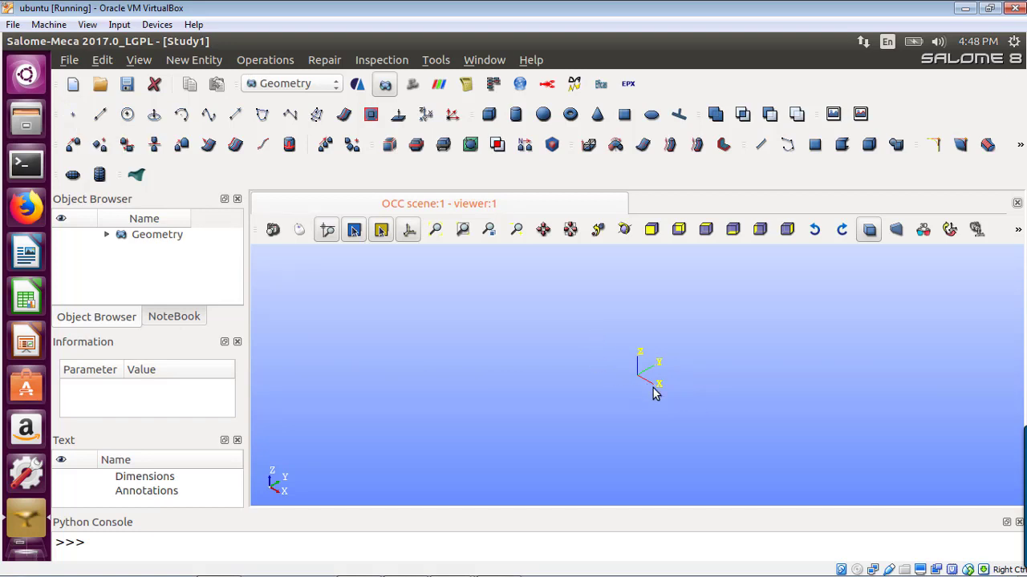
pyautogui.keyDown('ctrl'); pyautogui.moveTo(654, 394); pyautogui.dragTo(467, 362, button='middle'); pyautogui.keyUp('ctrl')
pyautogui.scroll(6, 425, 337)
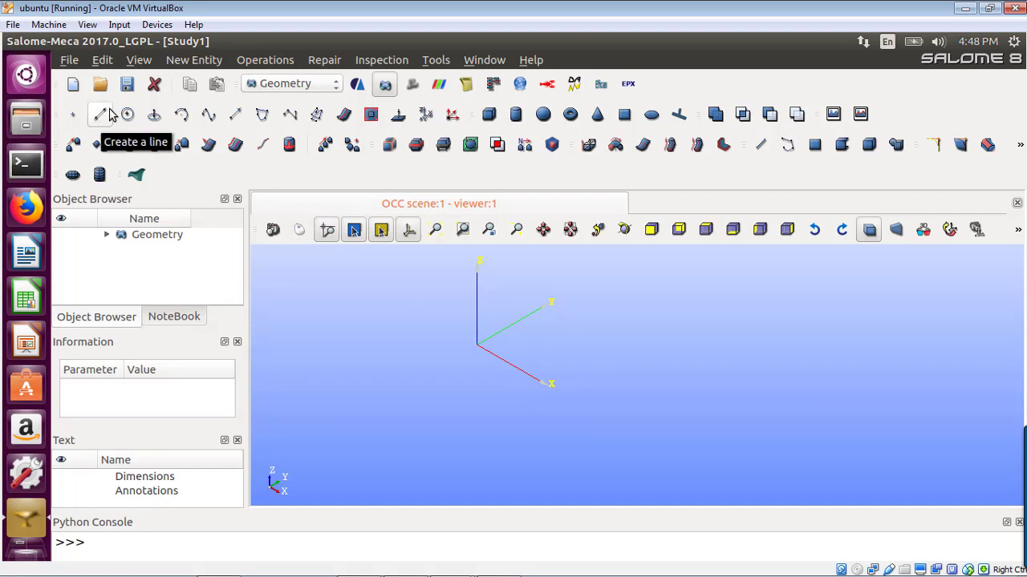
pyautogui.click(74, 114)
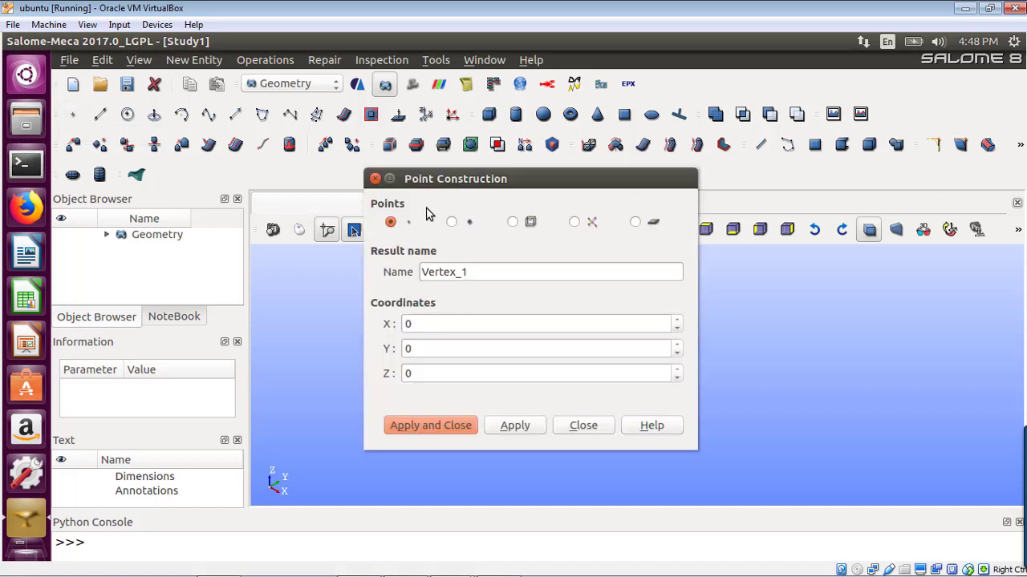
pyautogui.click(518, 429)
# - Create a second point at X 1000, Y 0, Z 0 and finish point construction
pyautogui.click(420, 328)
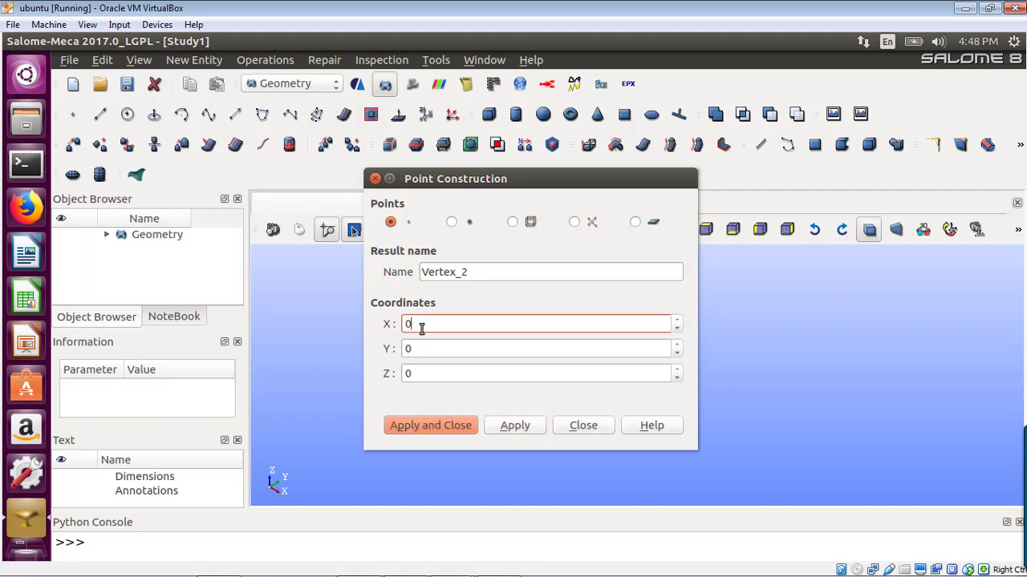
pyautogui.moveTo(419, 328); pyautogui.dragTo(403, 331)
pyautogui.write('1000')
pyautogui.click(436, 428)
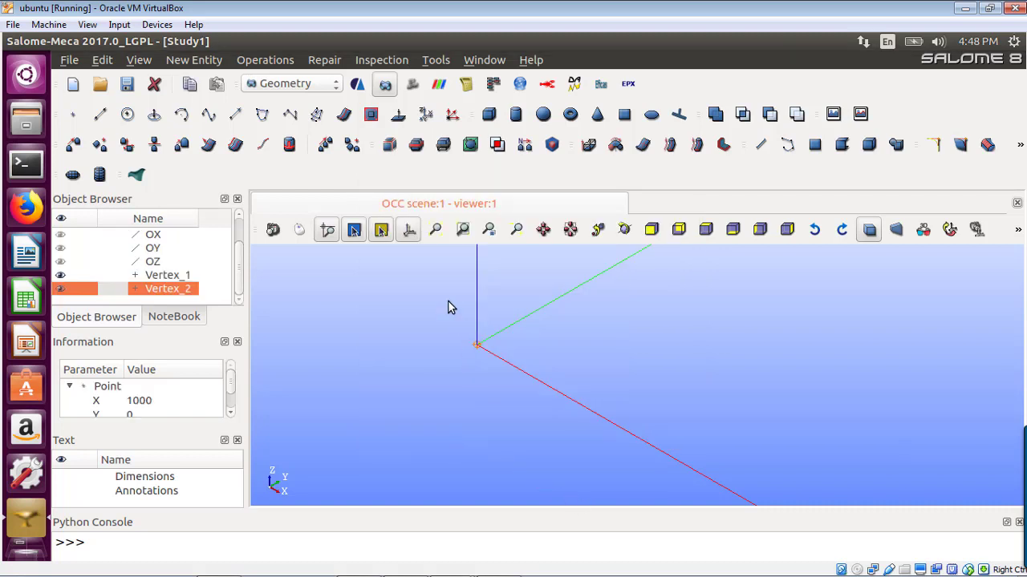
# - Create a line from the origin point Vertex_1 to the second point Vertex_2
pyautogui.scroll(-3, 695, 433)
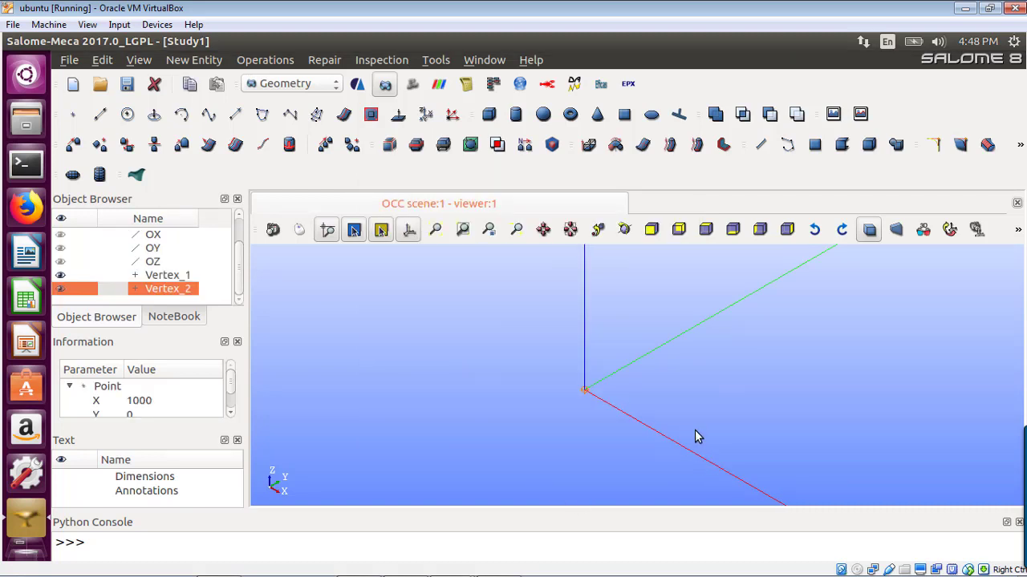
pyautogui.moveTo(695, 430); pyautogui.dragTo(570, 351, button='middle')
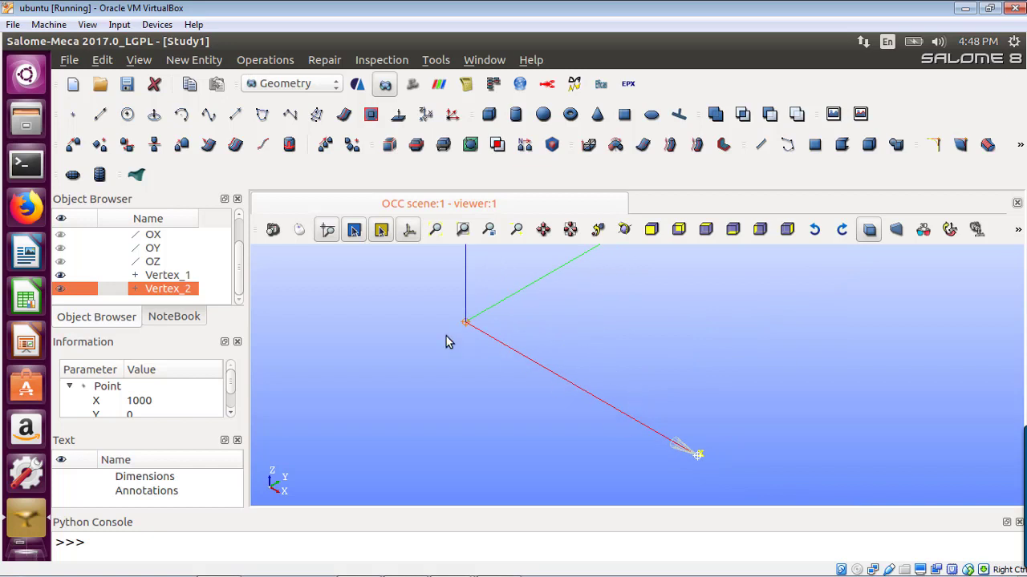
pyautogui.click(101, 117)
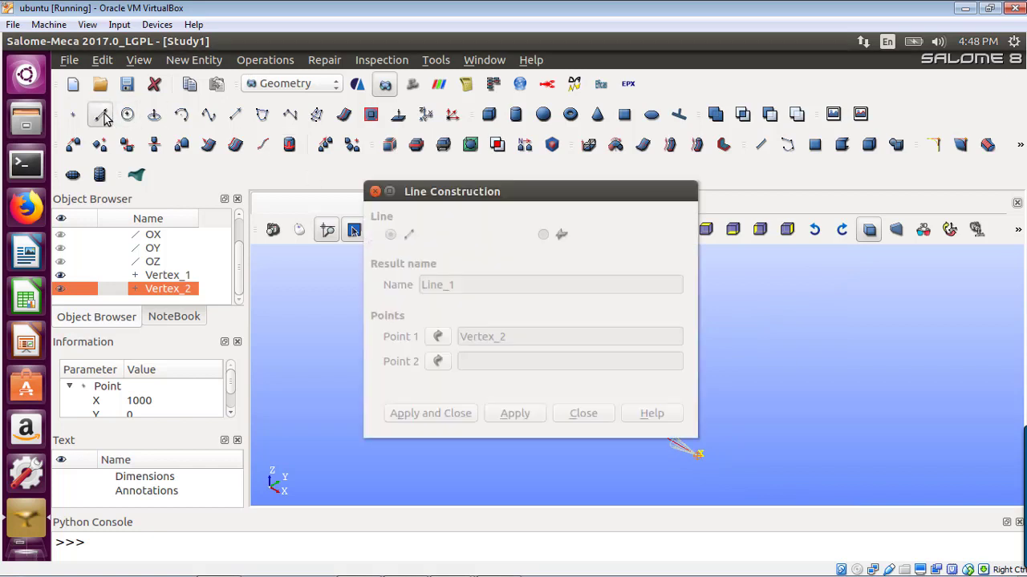
pyautogui.moveTo(484, 204); pyautogui.dragTo(327, 268)
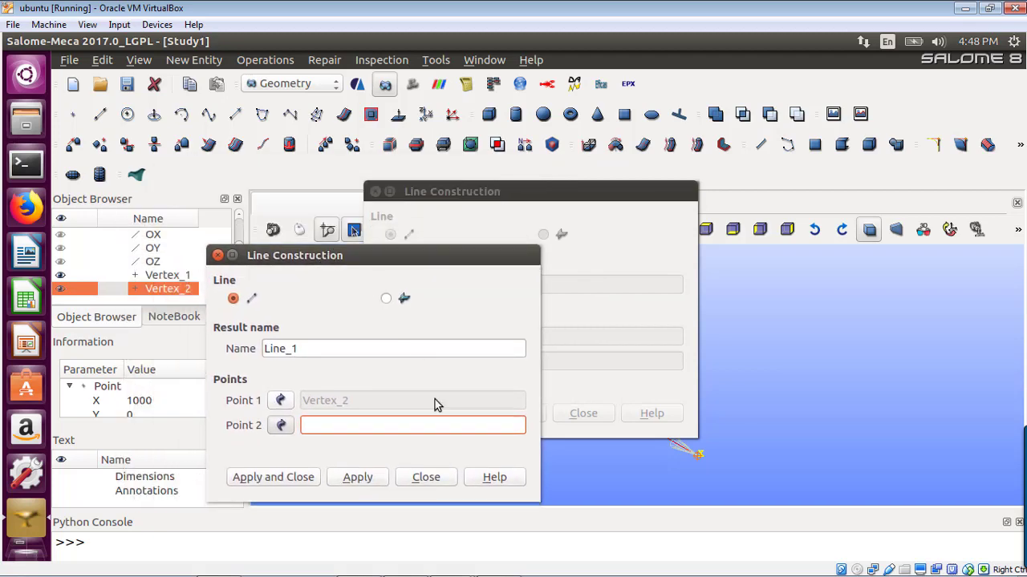
pyautogui.click(431, 477)
pyautogui.doubleClick(475, 193)
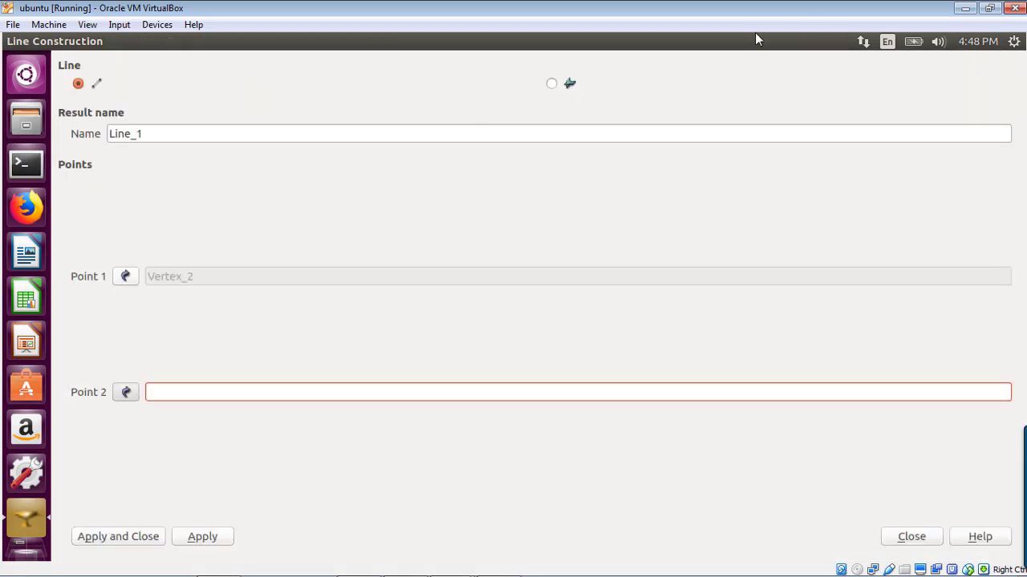
pyautogui.doubleClick(223, 44)
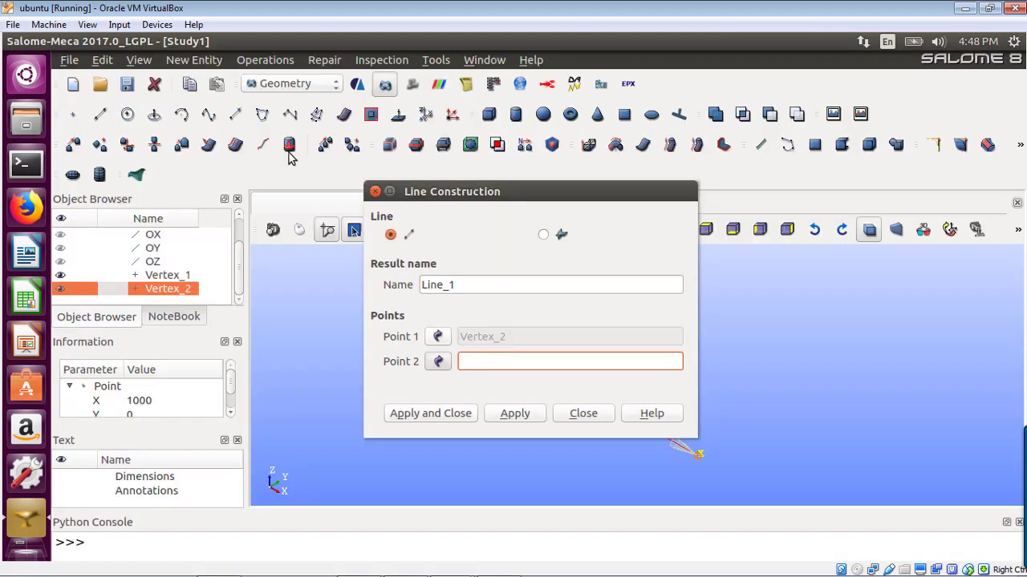
pyautogui.moveTo(465, 197); pyautogui.dragTo(225, 199)
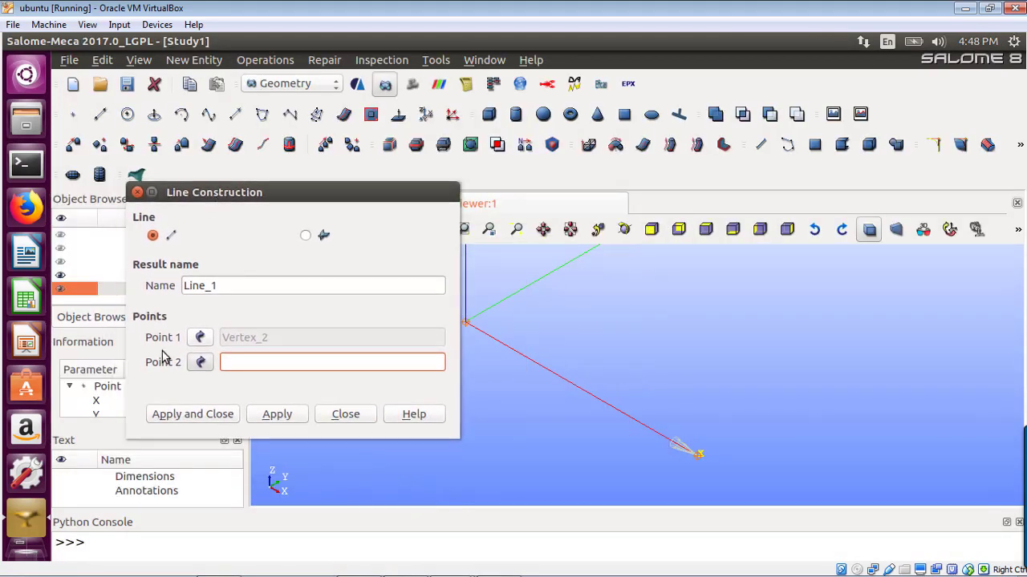
pyautogui.click(200, 338)
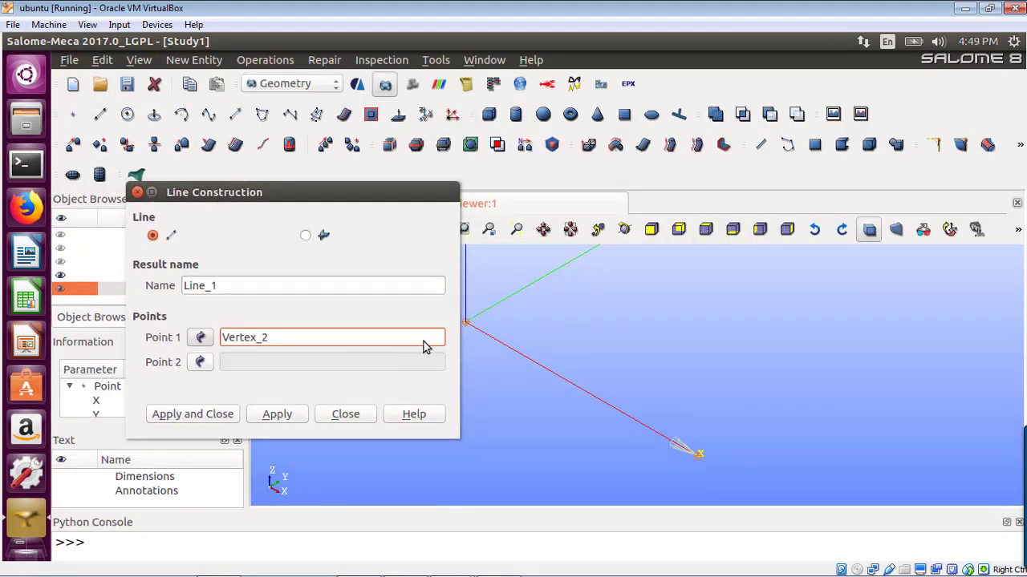
pyautogui.click(466, 324)
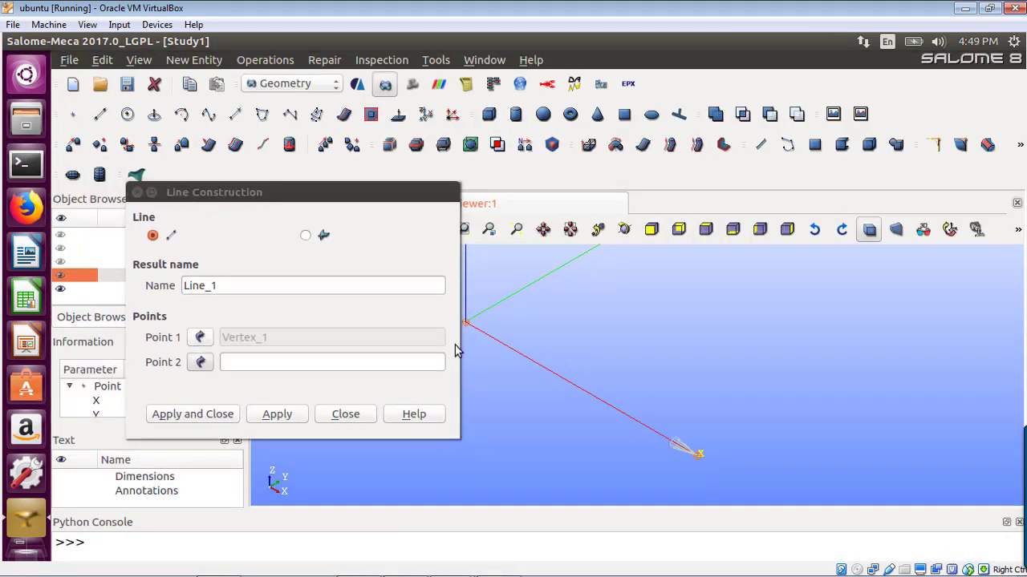
pyautogui.click(698, 459)
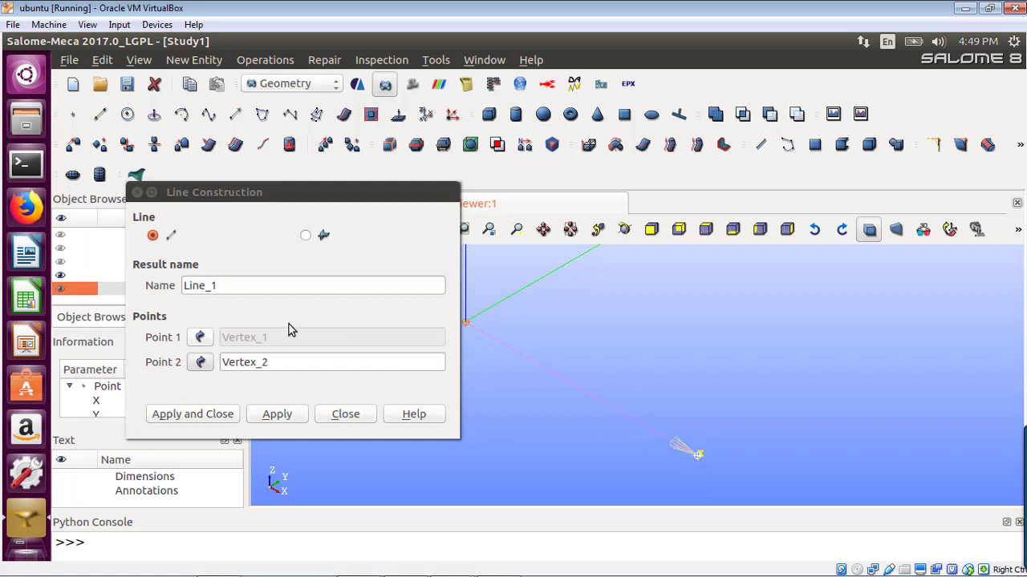
pyautogui.click(193, 414)
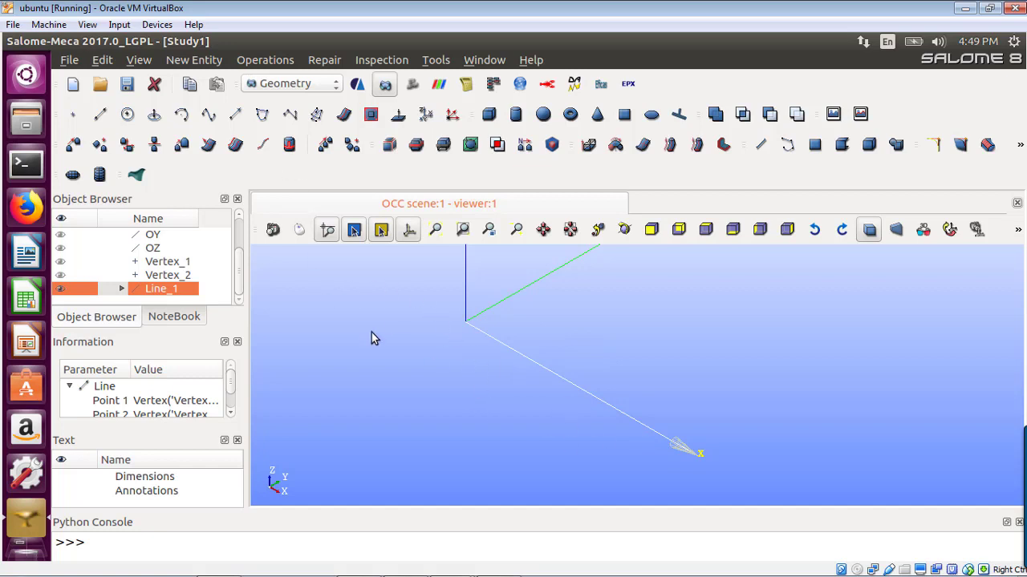
# - Activate the Mesh module and set up a mesh on Line_1 with the 1D Wire Discretisation algorithm
pyautogui.click(281, 84)
pyautogui.click(280, 94)
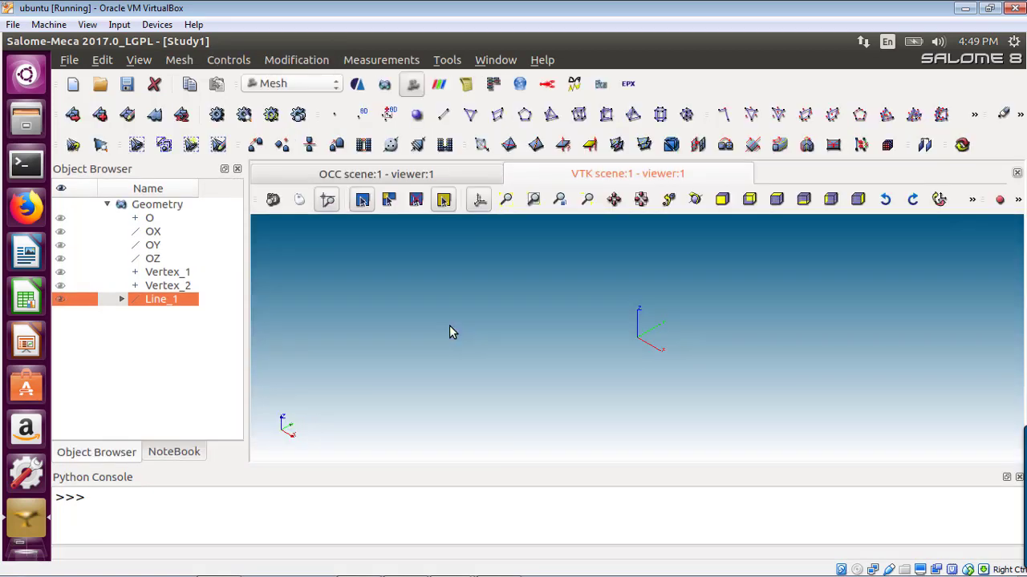
pyautogui.moveTo(639, 370); pyautogui.dragTo(588, 367, button='middle')
pyautogui.scroll(3, 600, 358)
pyautogui.click(80, 115)
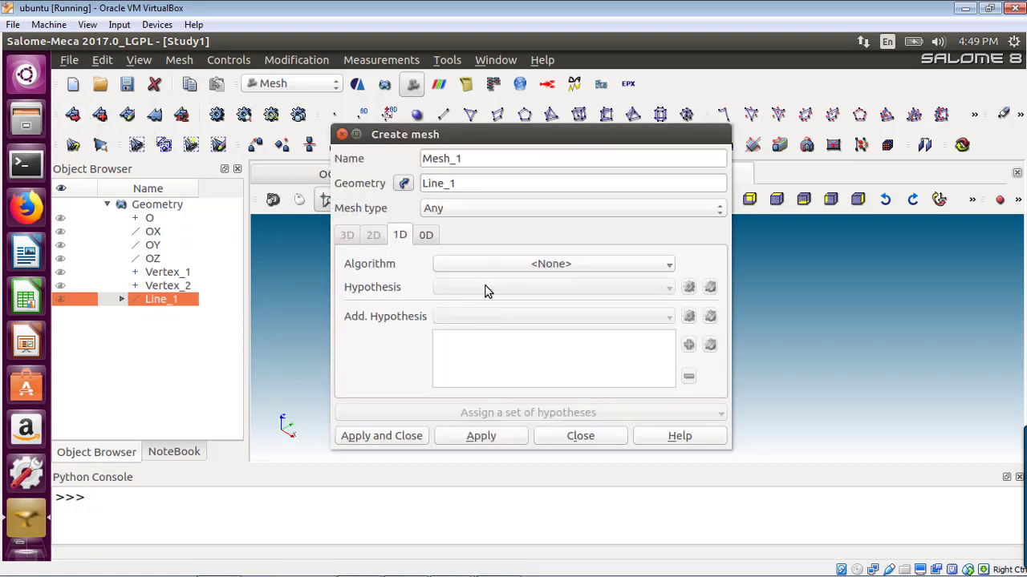
pyautogui.click(470, 263)
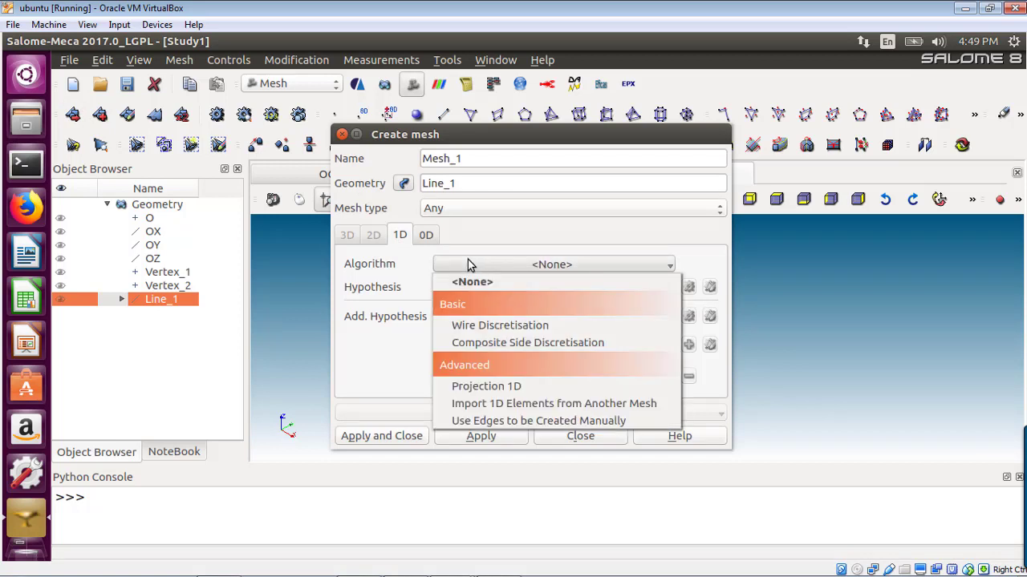
pyautogui.click(495, 324)
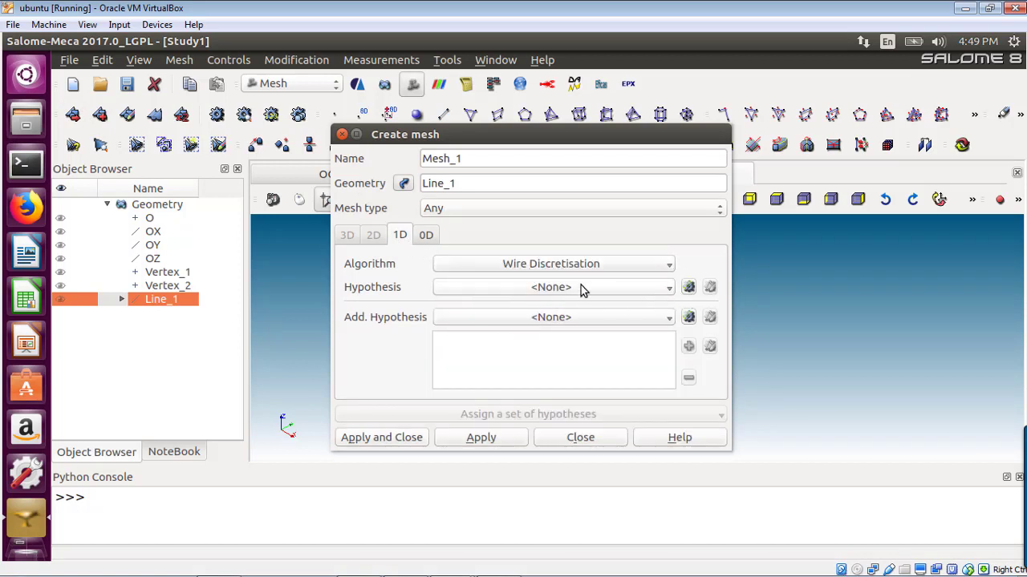
# - Add a Number of Segments hypothesis with 3 equidistant segments and create the mesh
pyautogui.click(688, 287)
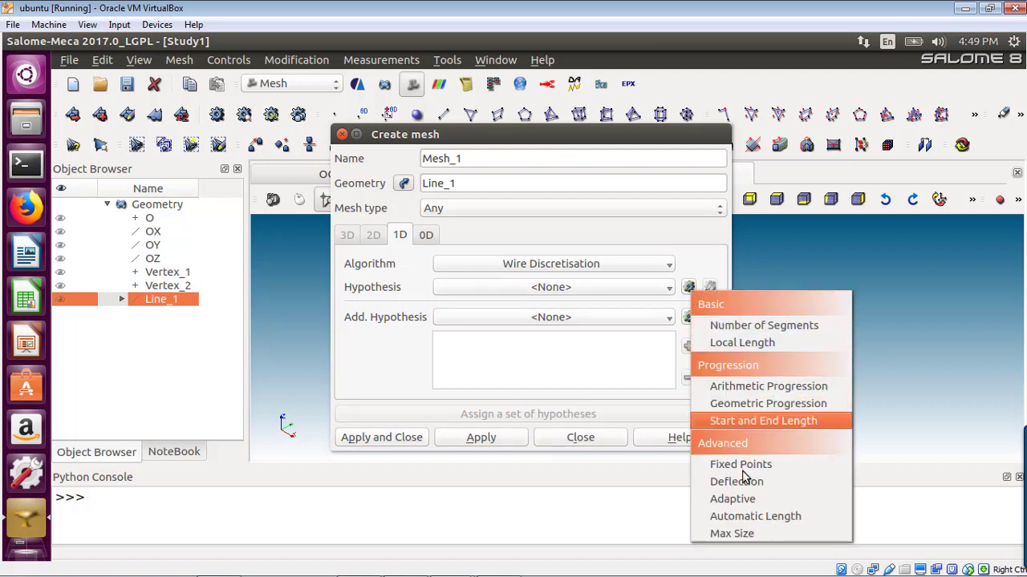
pyautogui.click(738, 326)
pyautogui.doubleClick(487, 292)
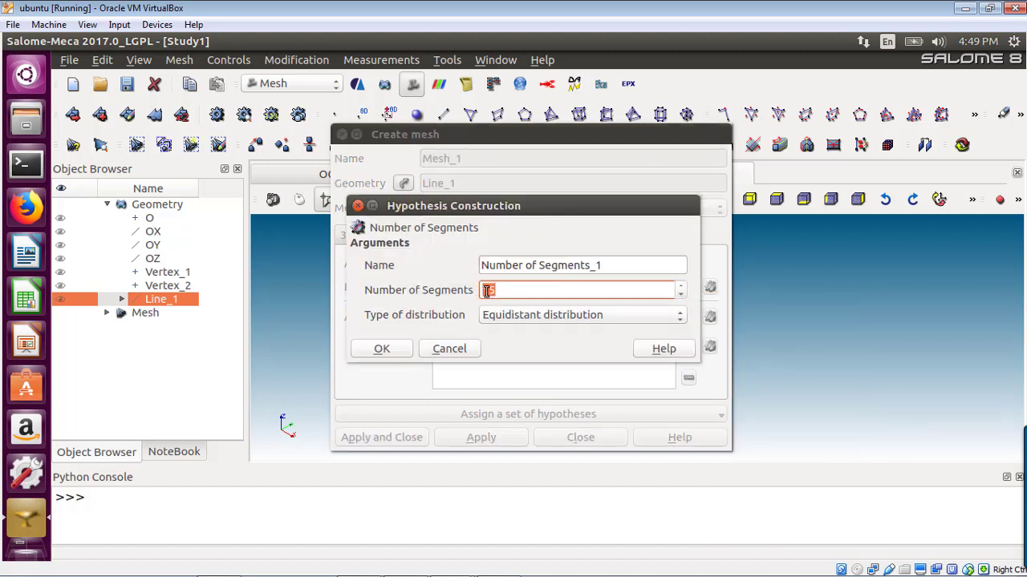
pyautogui.write('3')
pyautogui.click(392, 350)
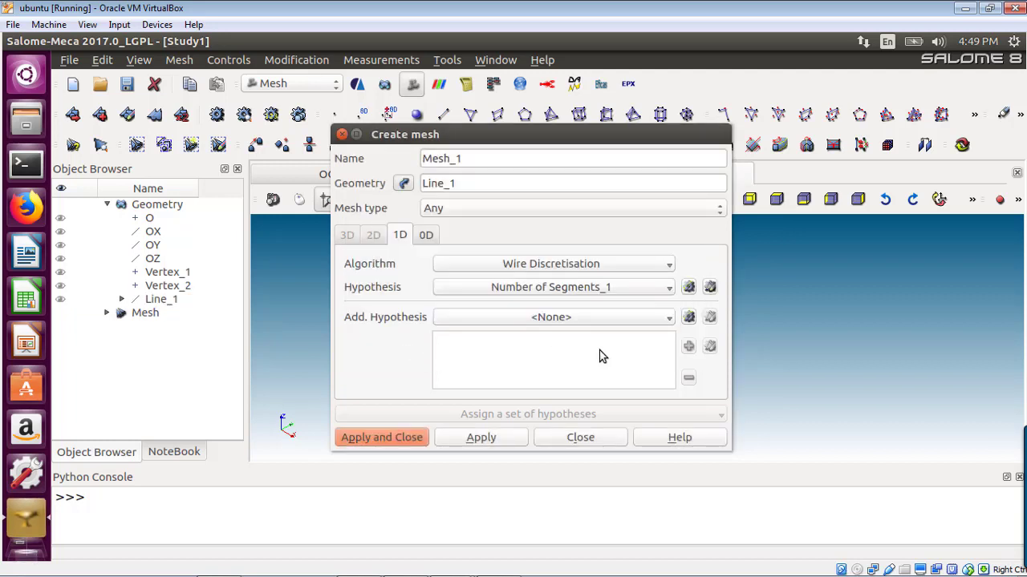
pyautogui.click(398, 437)
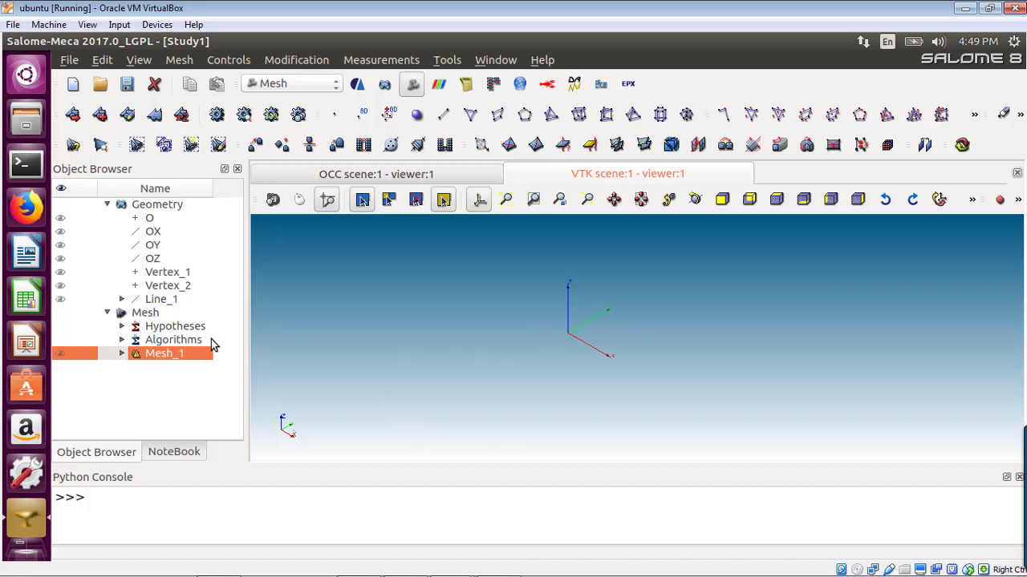
# - Compute Mesh_1 and dismiss the mesh computation report
pyautogui.rightClick(158, 360)
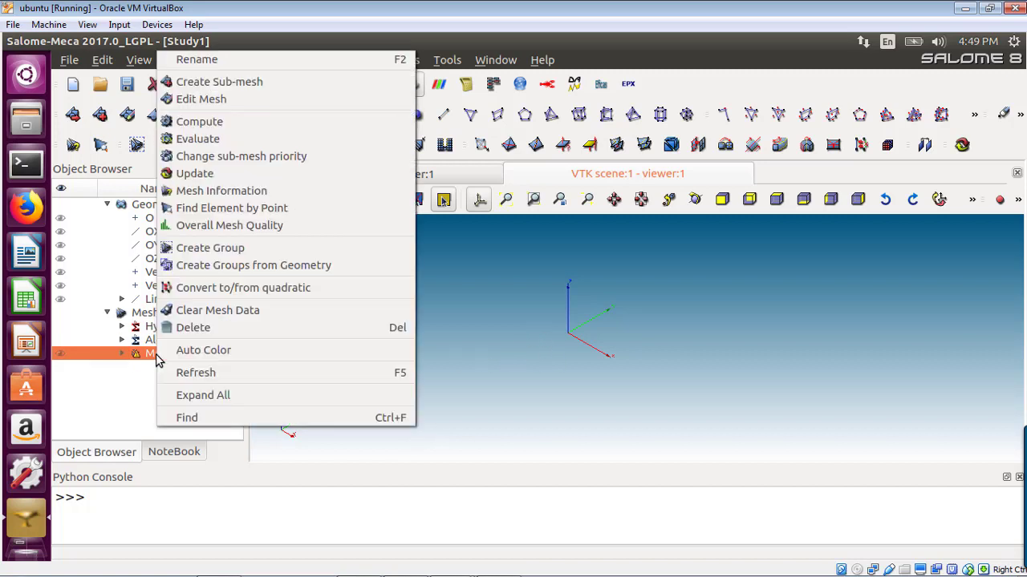
pyautogui.click(191, 122)
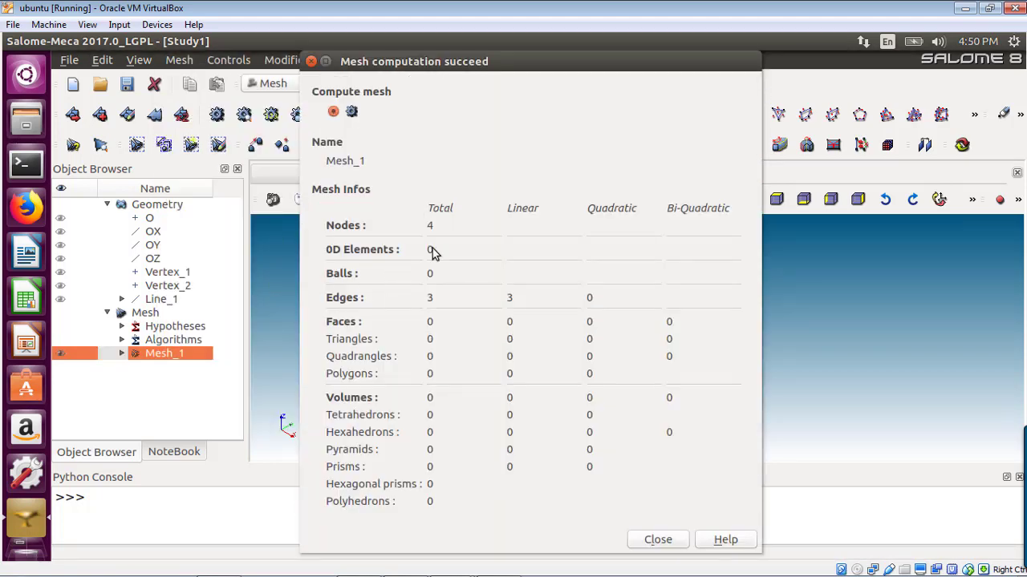
pyautogui.click(658, 539)
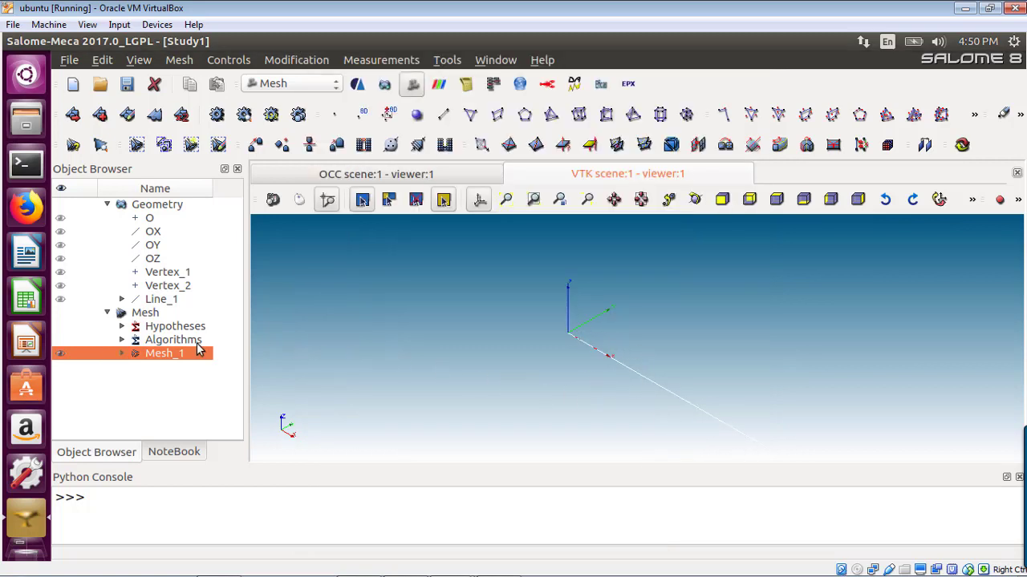
# - Start a standalone 0D Element group on Mesh_1 and name it Left_Node
pyautogui.click(122, 354)
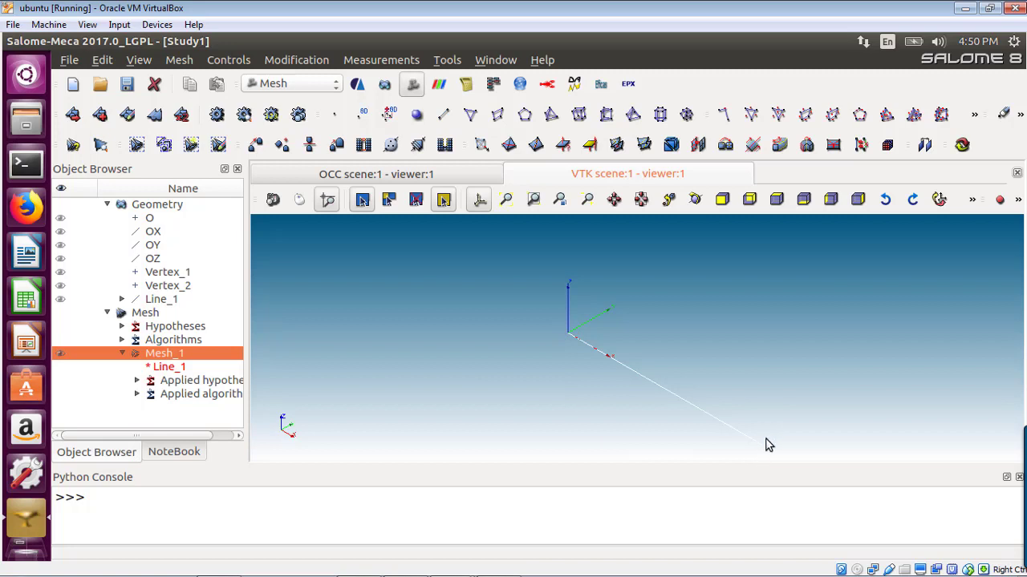
pyautogui.moveTo(602, 401); pyautogui.dragTo(529, 335)
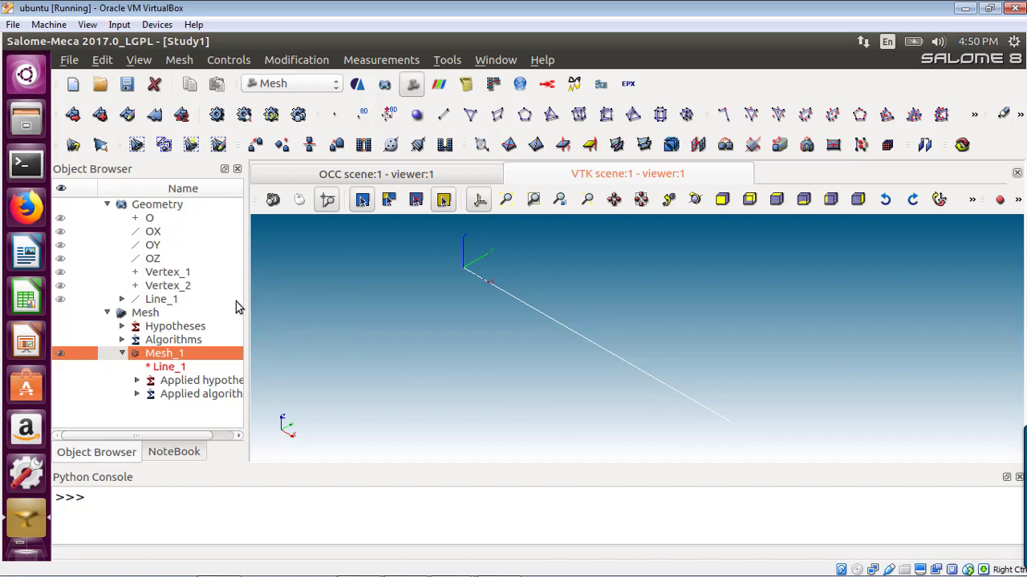
pyautogui.click(181, 62)
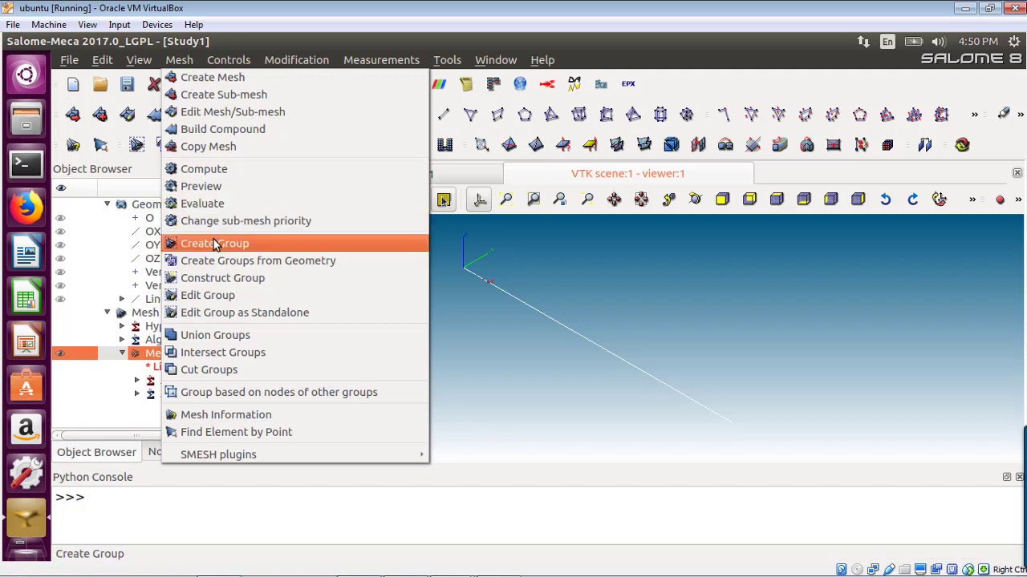
pyautogui.click(215, 245)
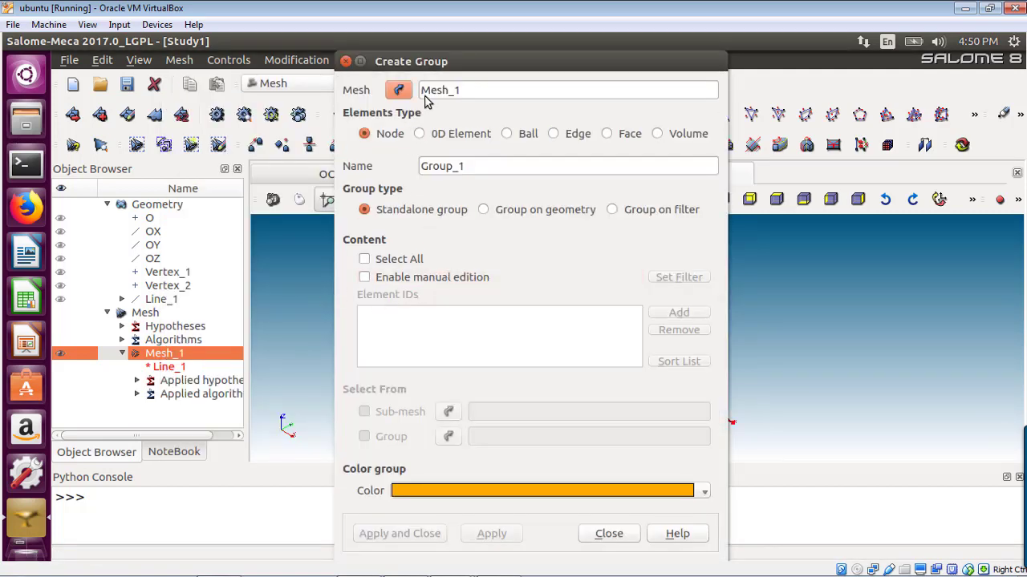
pyautogui.click(425, 136)
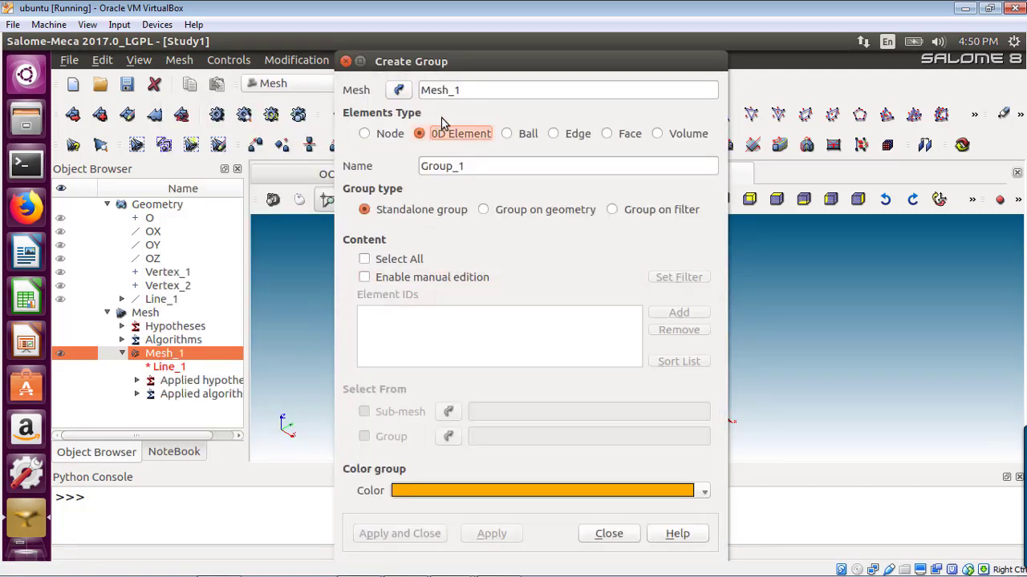
pyautogui.doubleClick(467, 66)
pyautogui.moveTo(394, 64); pyautogui.dragTo(207, 73)
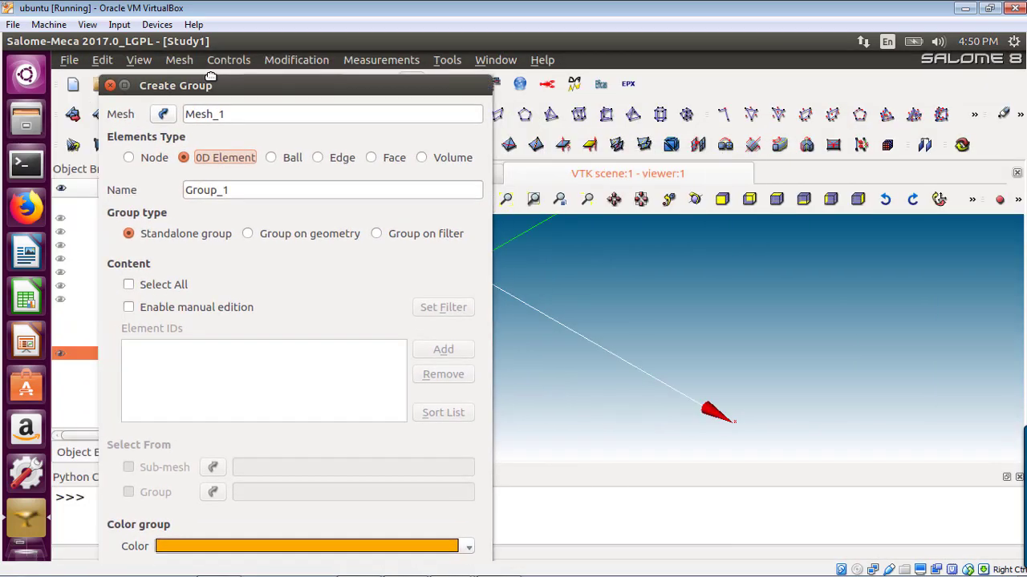
pyautogui.moveTo(518, 271); pyautogui.dragTo(607, 283, button='middle')
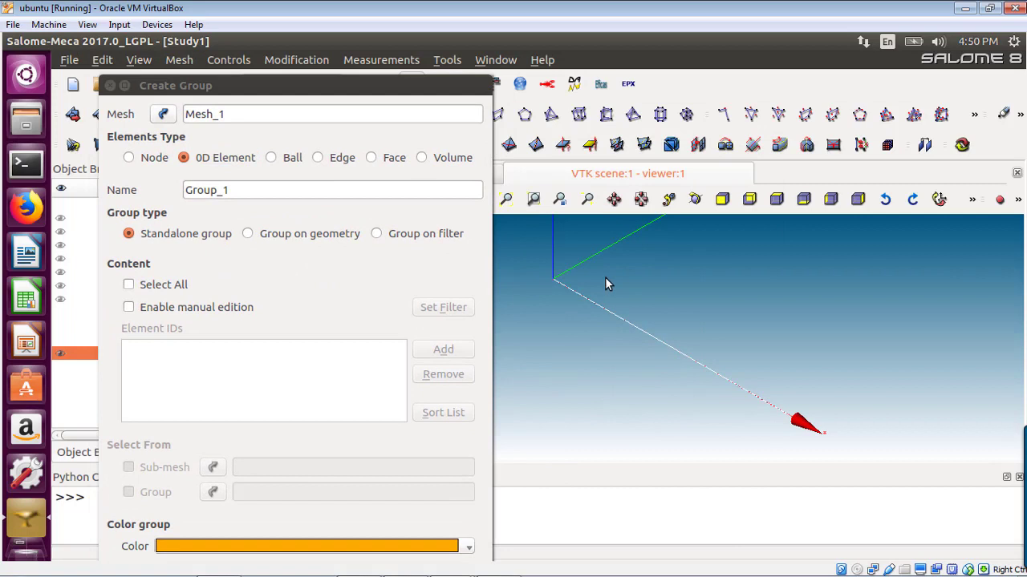
pyautogui.click(166, 188)
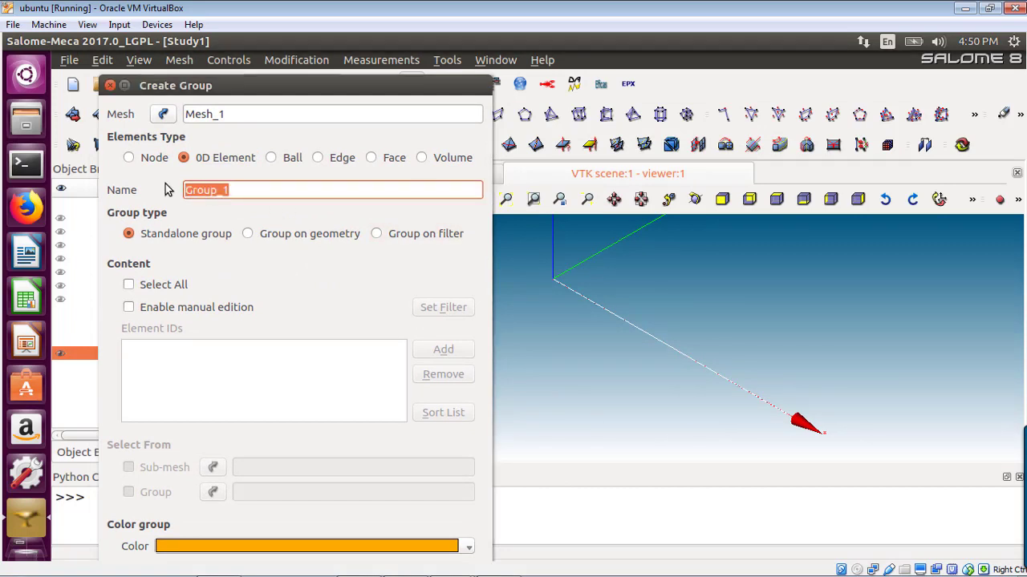
pyautogui.write('Left_Node')
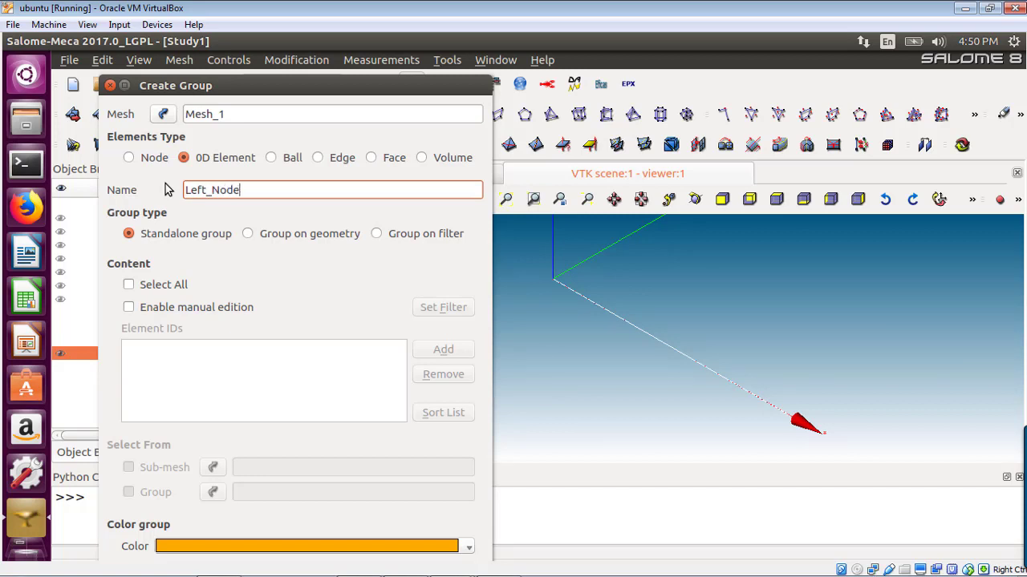
# - Enable manual edition, switch the group to Node type, and create it with the node at the line's origin end
pyautogui.click(129, 309)
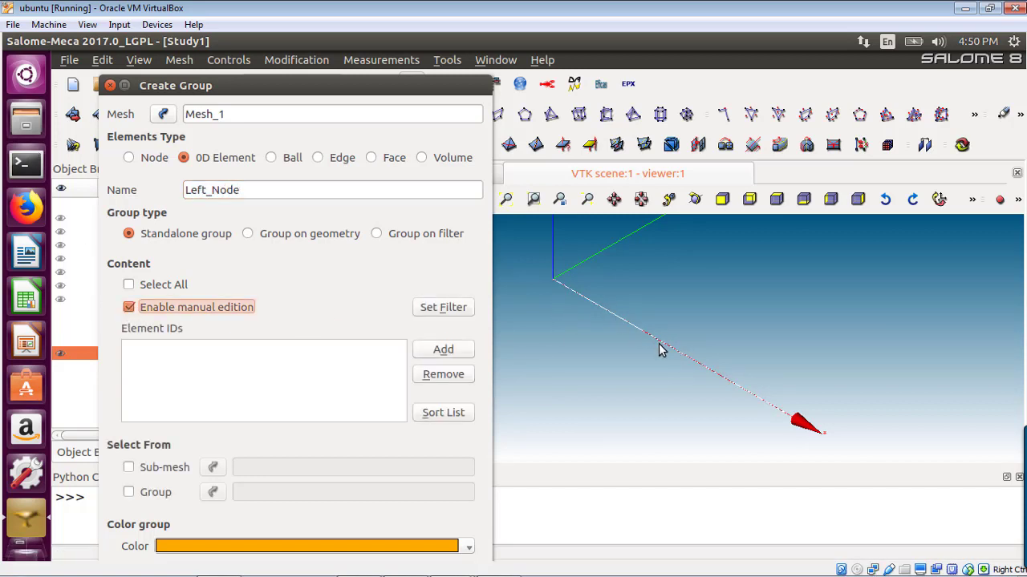
pyautogui.moveTo(567, 361); pyautogui.dragTo(519, 260, button='middle')
pyautogui.moveTo(508, 255); pyautogui.dragTo(539, 281)
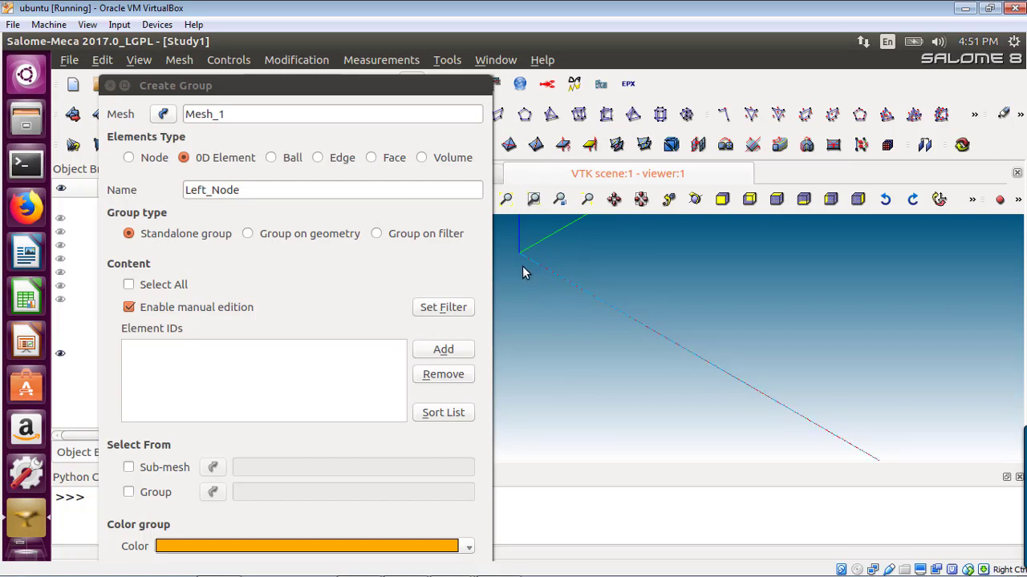
pyautogui.click(134, 158)
pyautogui.moveTo(555, 314); pyautogui.dragTo(625, 371, button='middle')
pyautogui.keyDown('ctrl'); pyautogui.moveTo(622, 364); pyautogui.dragTo(607, 326, button='right'); pyautogui.keyUp('ctrl')
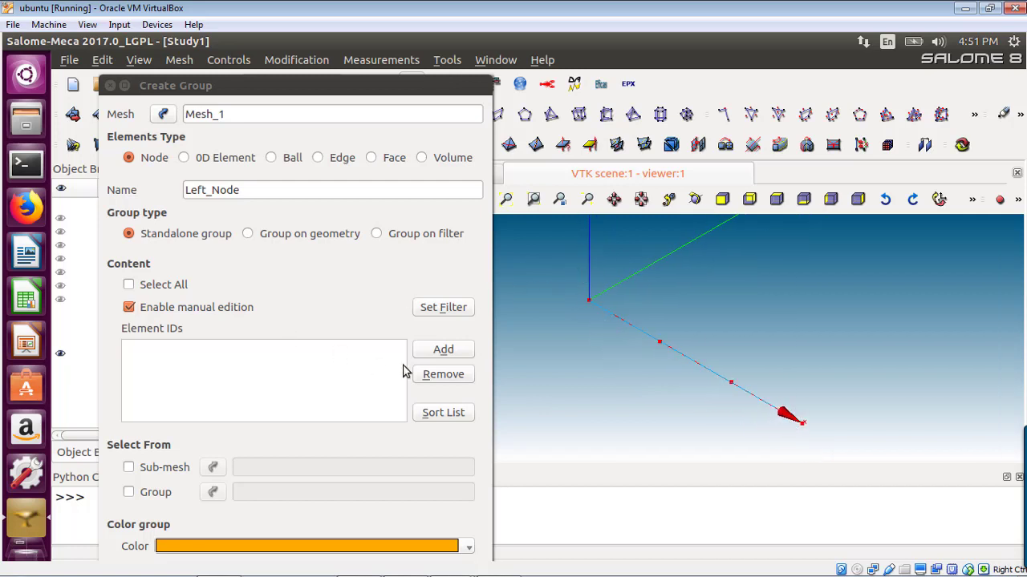
pyautogui.moveTo(559, 289); pyautogui.dragTo(603, 336)
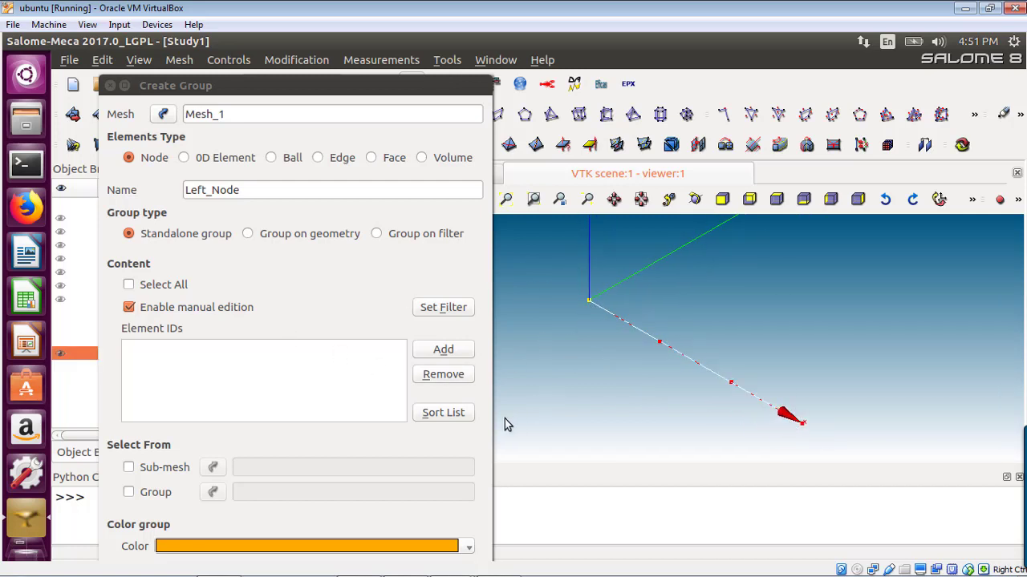
pyautogui.click(447, 351)
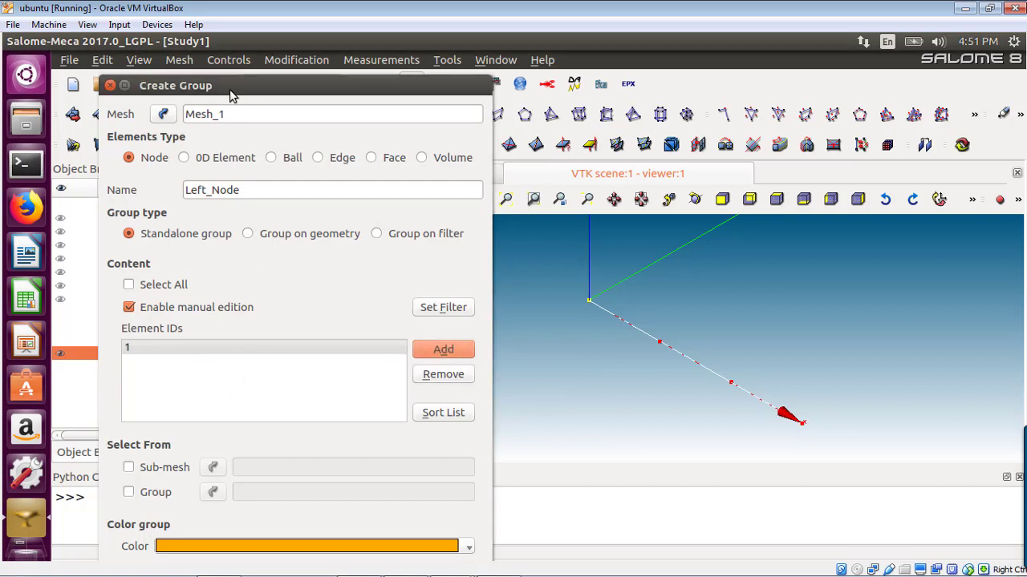
pyautogui.moveTo(230, 88); pyautogui.dragTo(319, 62)
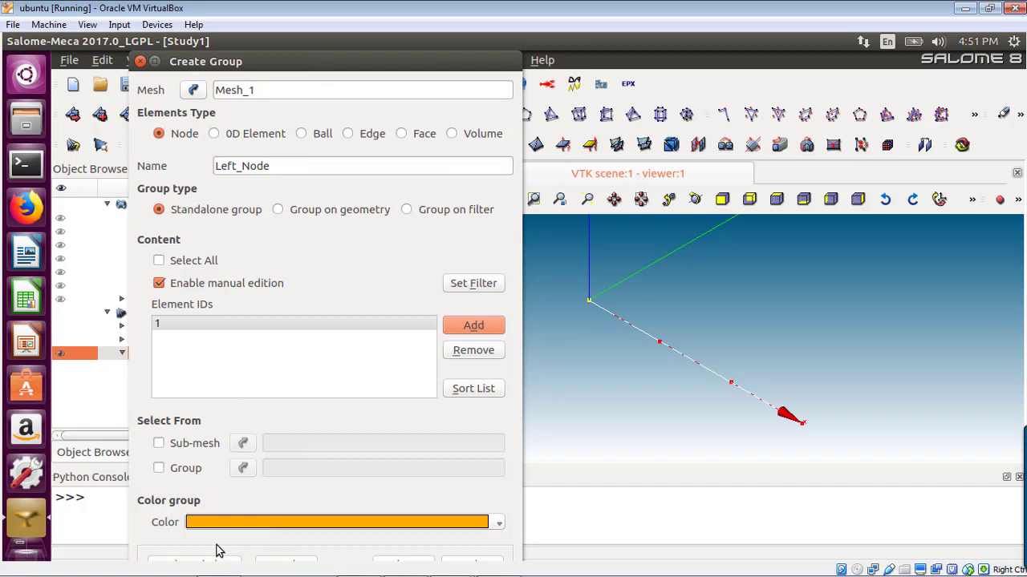
pyautogui.click(282, 562)
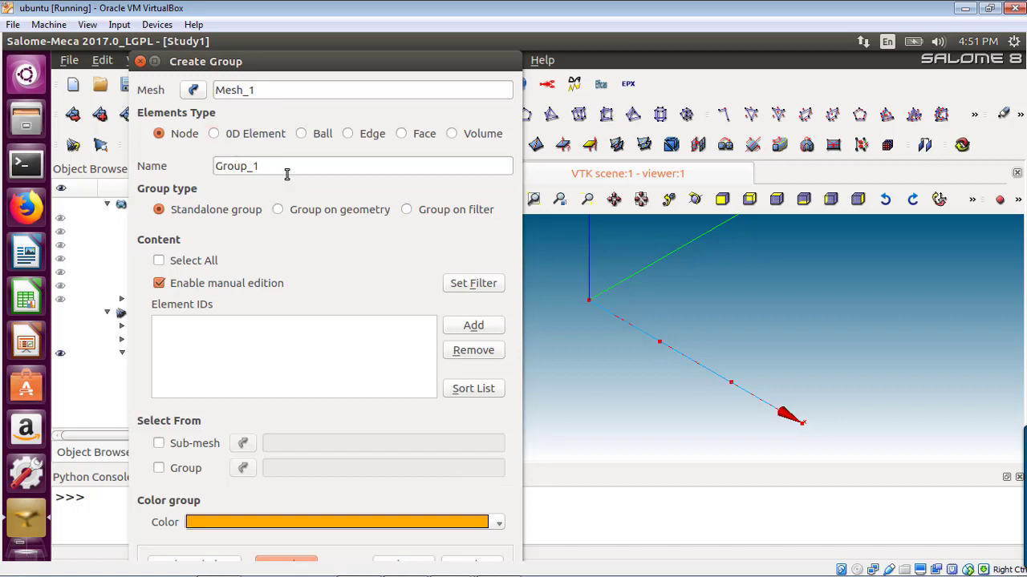
# - Create a second node group named Right_Node containing the node at the far end of the line
pyautogui.moveTo(286, 170); pyautogui.dragTo(186, 158)
pyautogui.write('Right_Node')
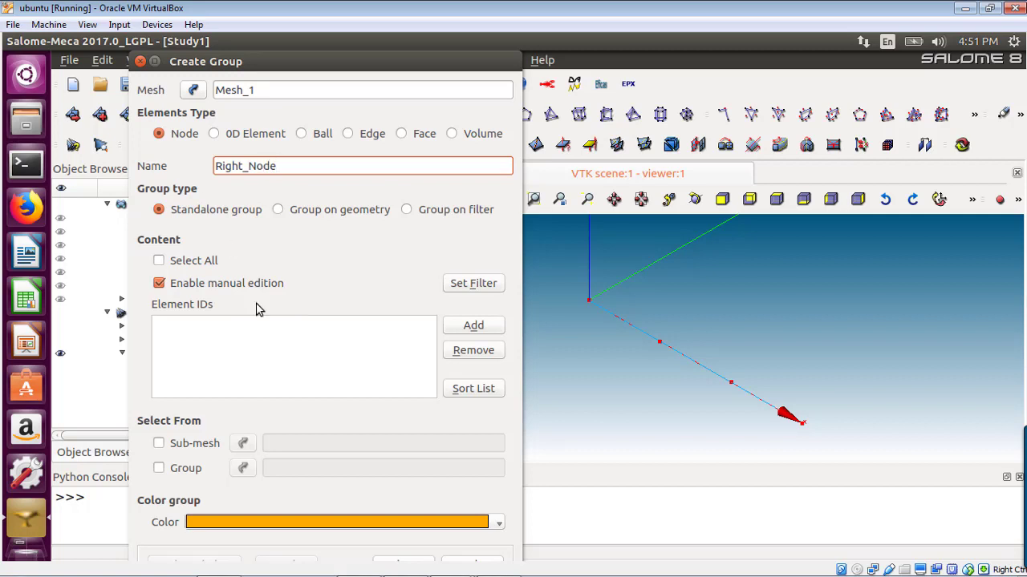
pyautogui.click(775, 447)
pyautogui.moveTo(829, 419); pyautogui.dragTo(789, 445)
pyautogui.click(469, 329)
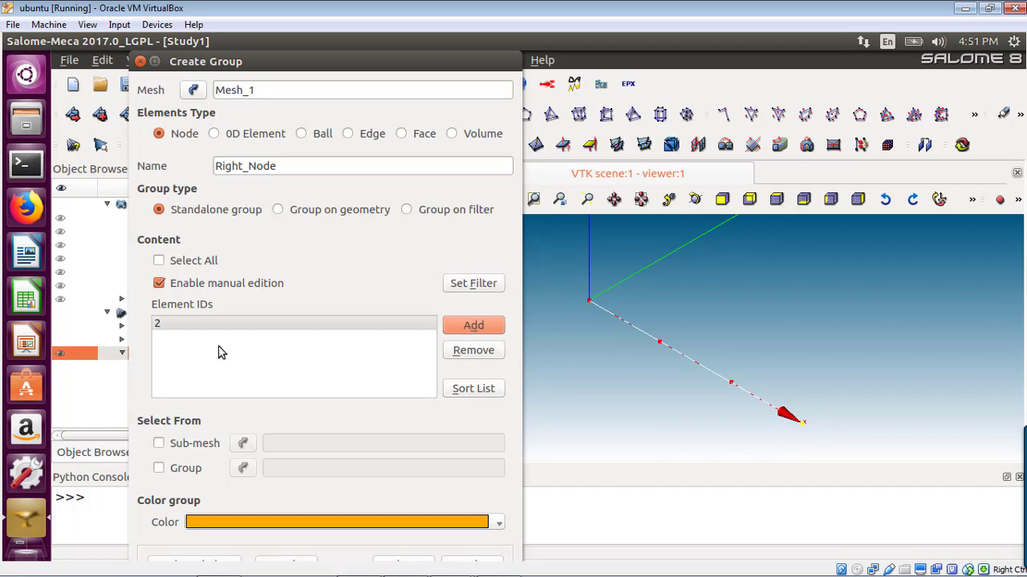
pyautogui.click(280, 564)
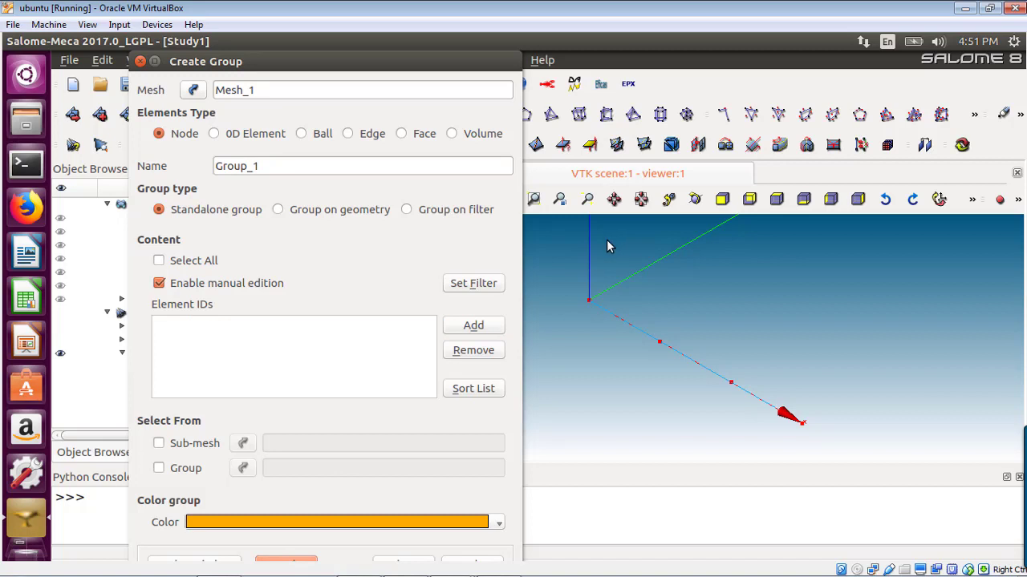
# - Create an Edge group named Elements containing all three line segments, and expand the mesh's node groups
pyautogui.click(348, 134)
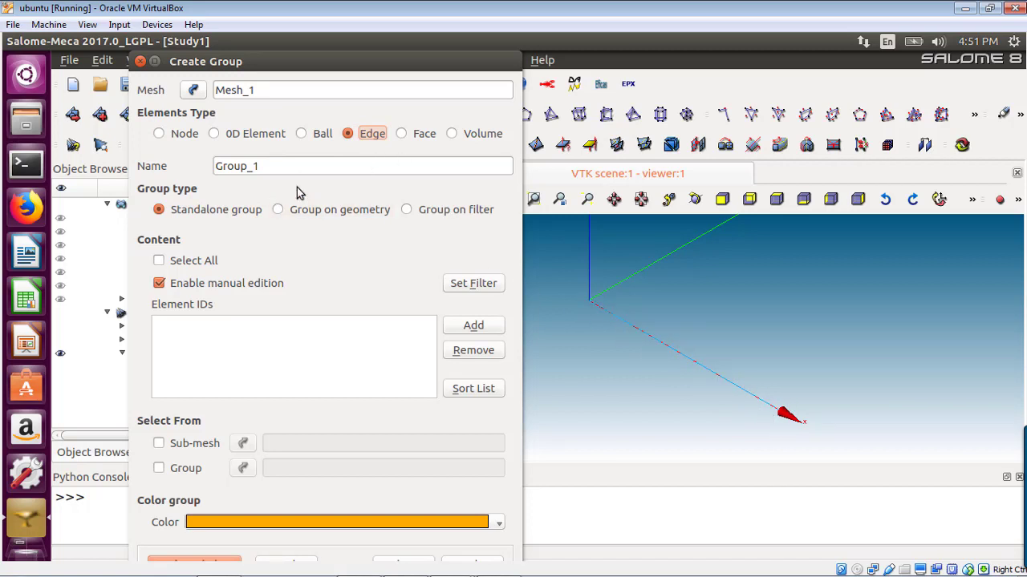
pyautogui.moveTo(265, 166); pyautogui.dragTo(203, 160)
pyautogui.write('Elements')
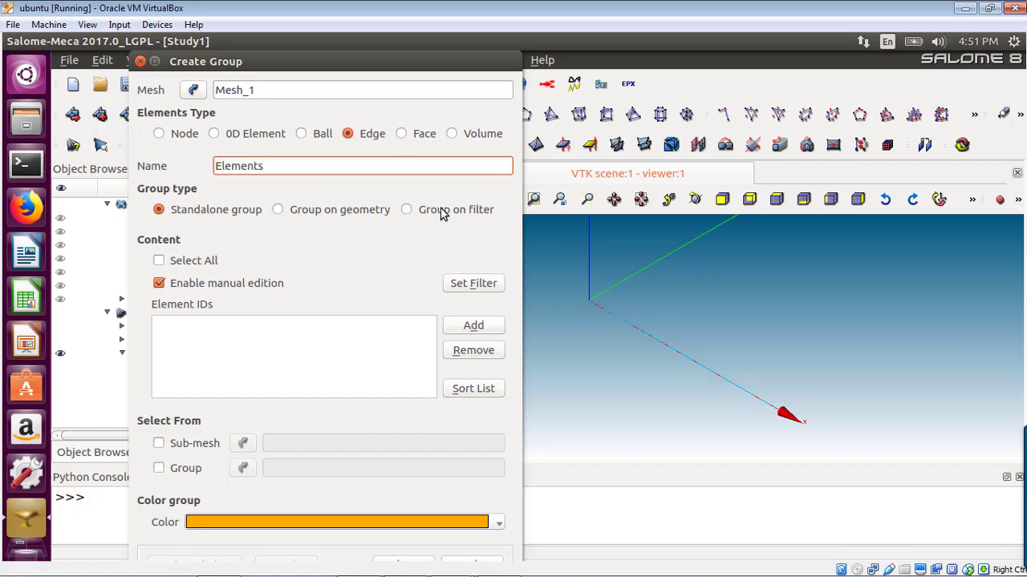
pyautogui.click(685, 361)
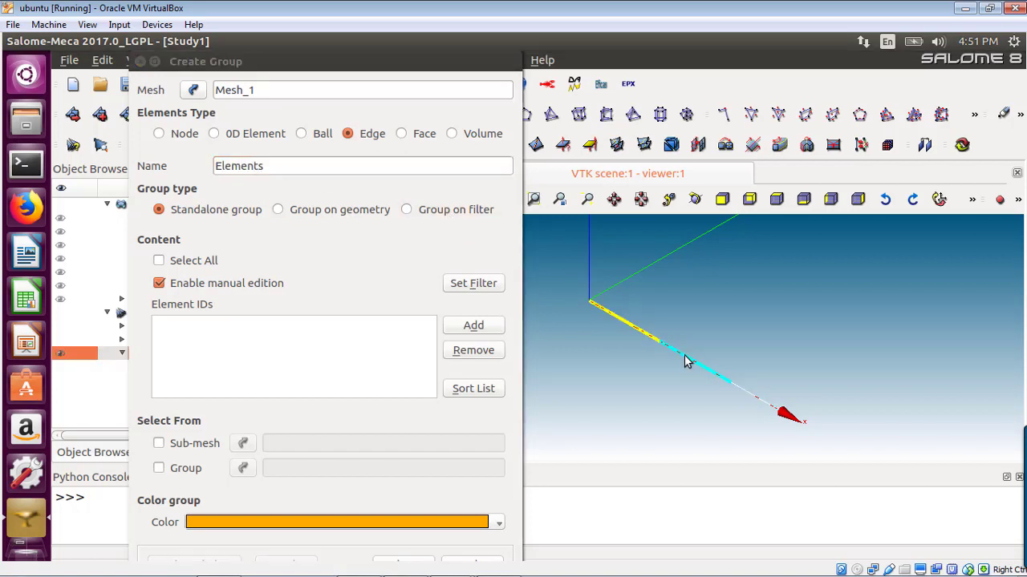
pyautogui.keyDown('shift'); pyautogui.click(733, 383); pyautogui.keyUp('shift')
pyautogui.keyDown('shift'); pyautogui.click(746, 397); pyautogui.keyUp('shift')
pyautogui.click(456, 330)
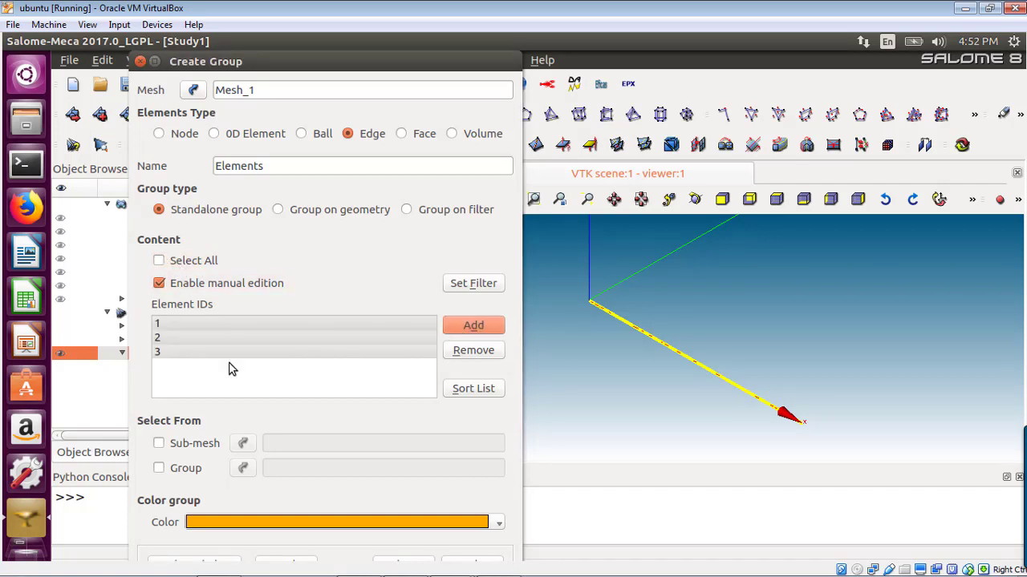
pyautogui.click(219, 564)
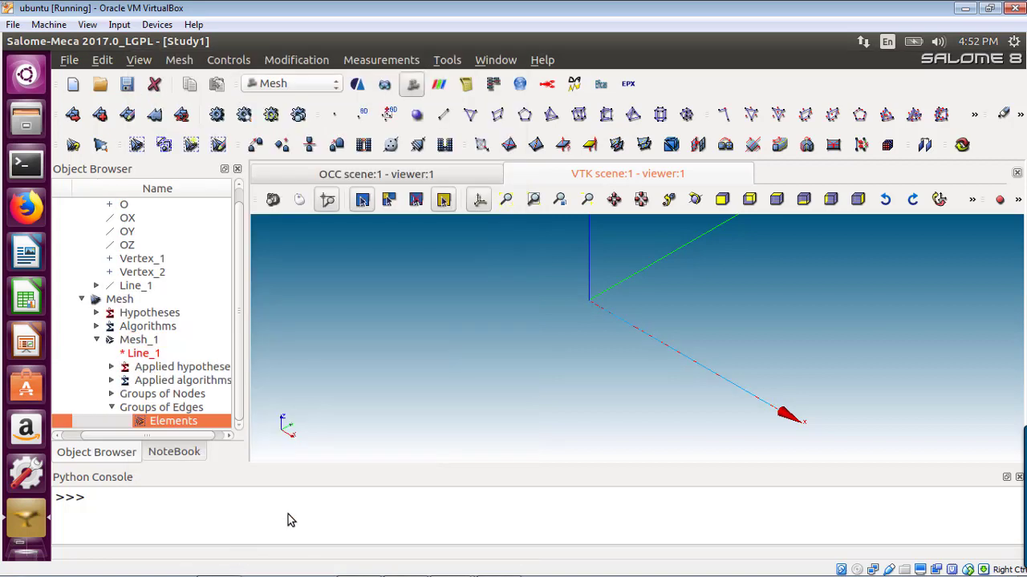
pyautogui.click(111, 393)
pyautogui.scroll(-1, 132, 399)
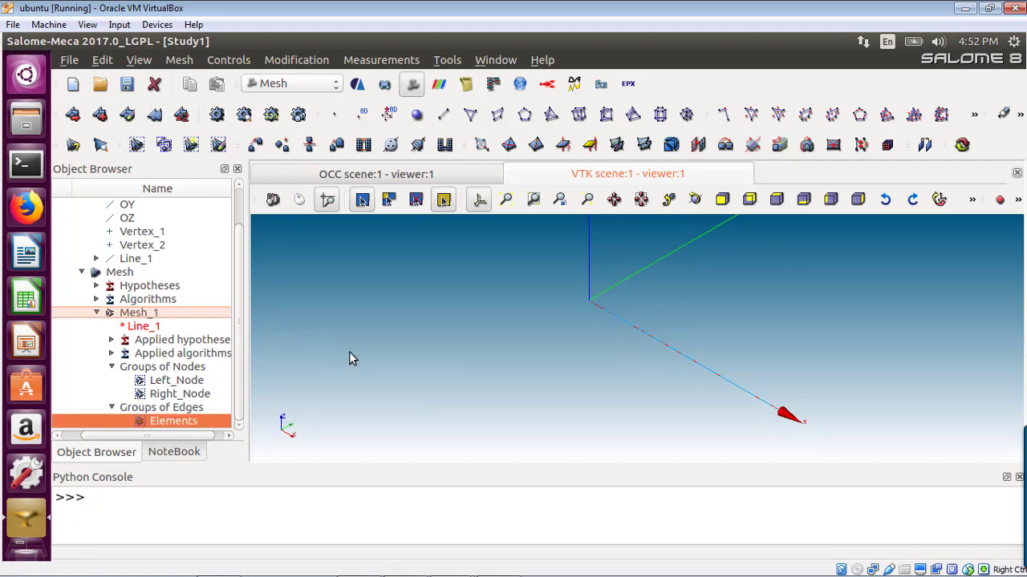
# - Save the study in the home folder under the file name Beam2
pyautogui.hotkey('ctrl', 's')
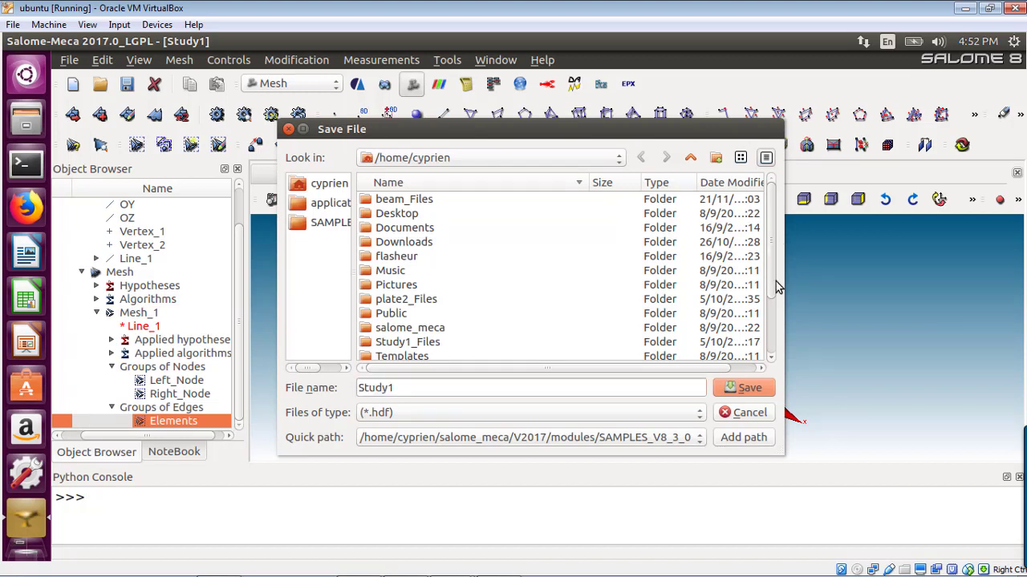
pyautogui.moveTo(775, 241); pyautogui.dragTo(774, 298)
pyautogui.moveTo(401, 388); pyautogui.dragTo(324, 393)
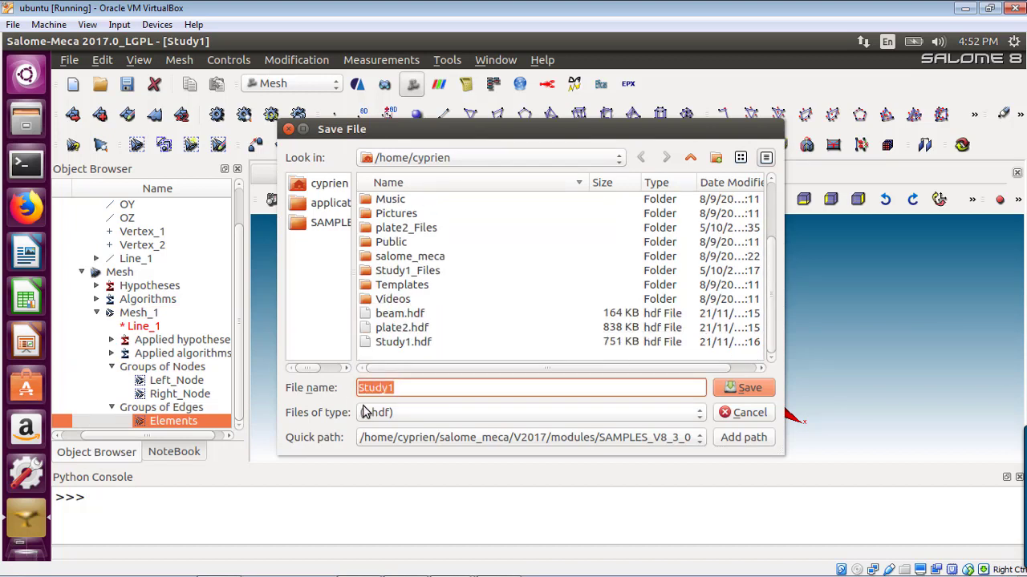
pyautogui.write('Beam2')
pyautogui.press('Return')
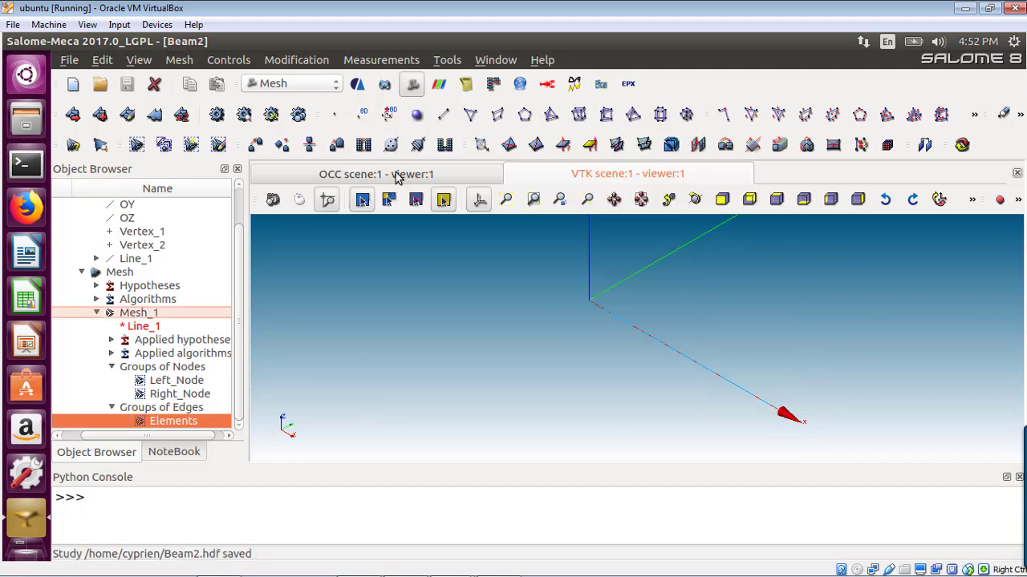
# - Activate the AsterStudy module and add a new stage to Case_1
pyautogui.click(304, 85)
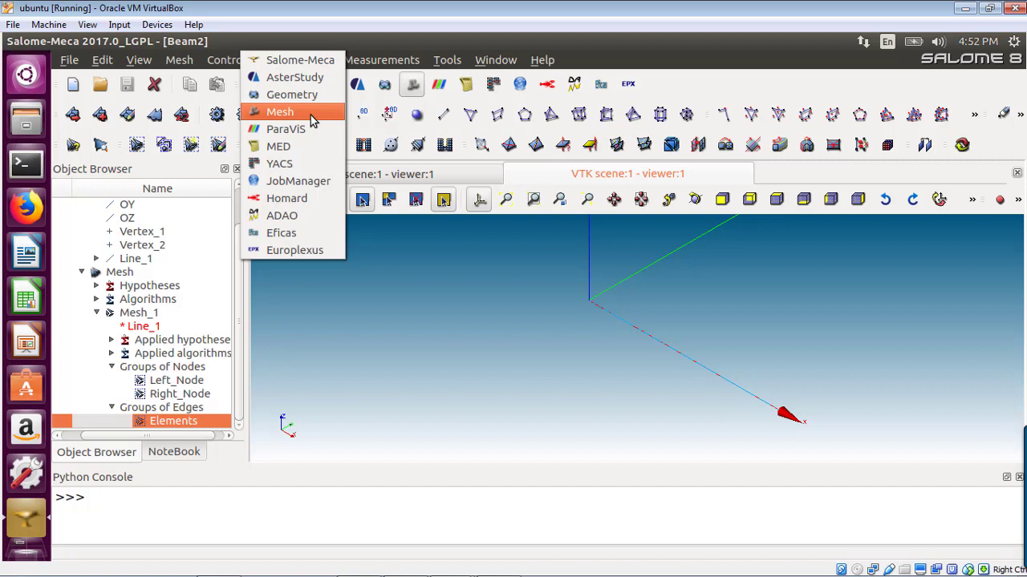
pyautogui.click(414, 264)
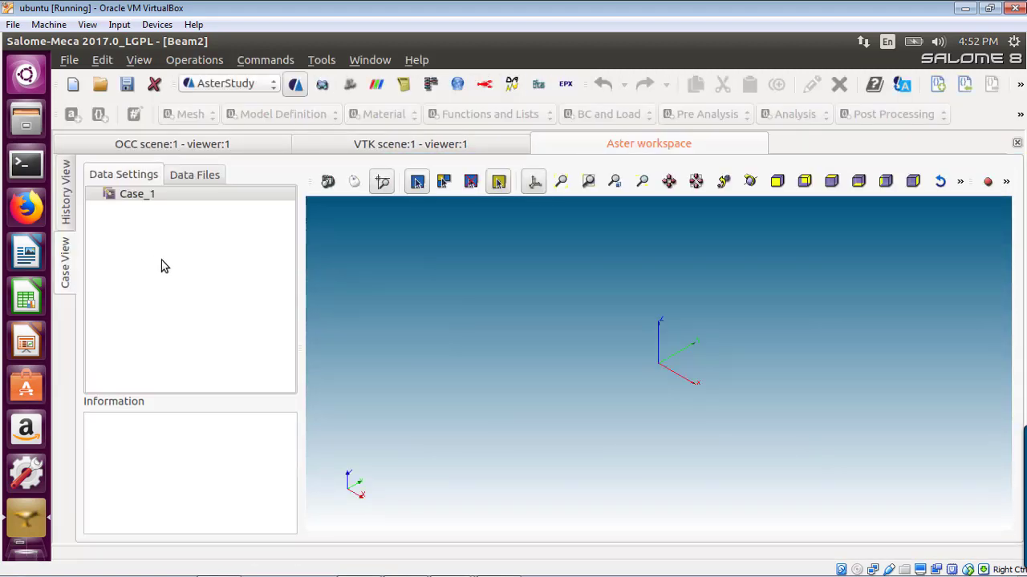
pyautogui.rightClick(141, 197)
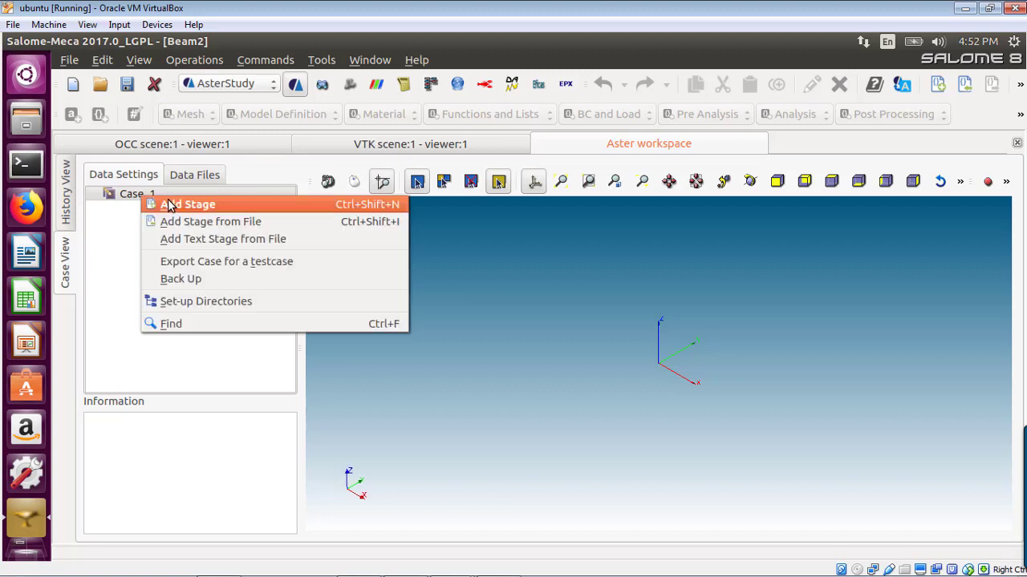
pyautogui.click(172, 206)
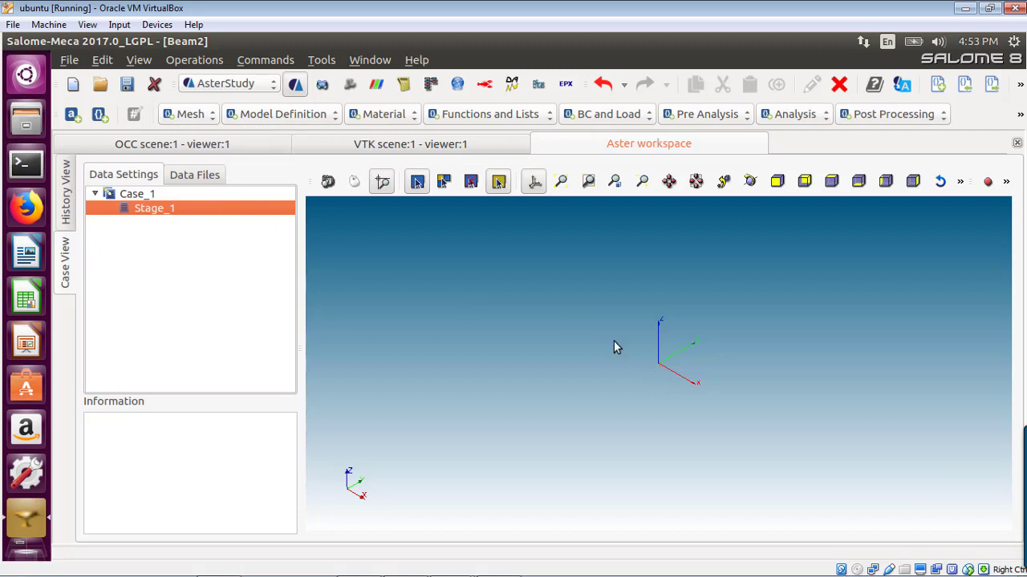
# - Add a Read a mesh command to Stage_1 that reads Mesh_1 with the mesh file format Med
pyautogui.click(190, 115)
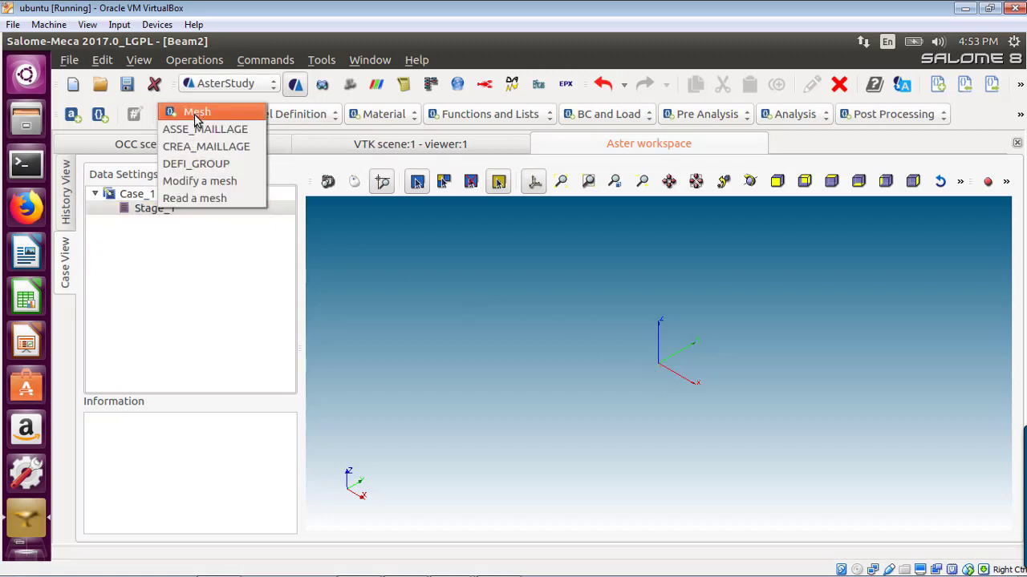
pyautogui.click(213, 199)
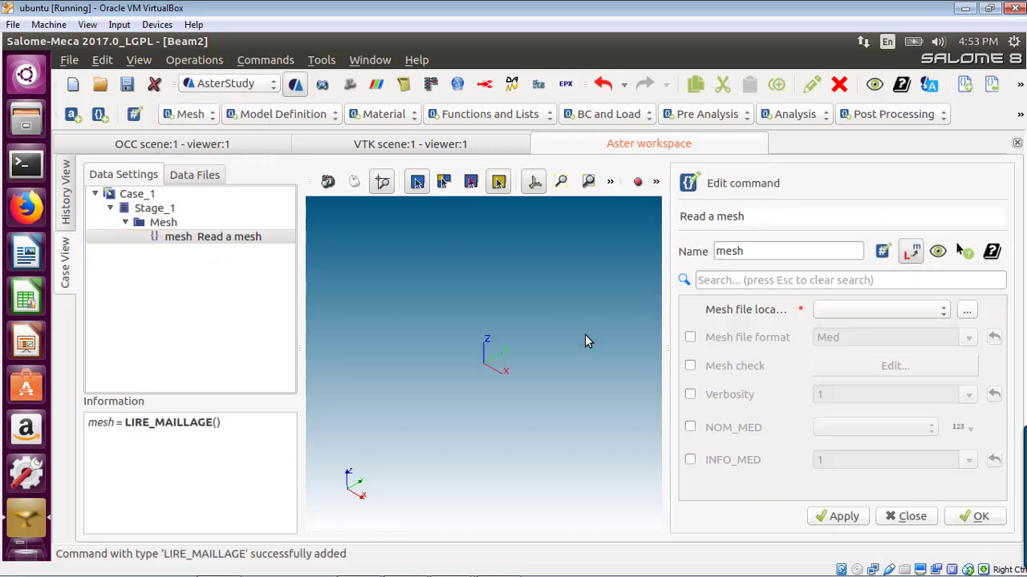
pyautogui.click(882, 310)
pyautogui.click(851, 309)
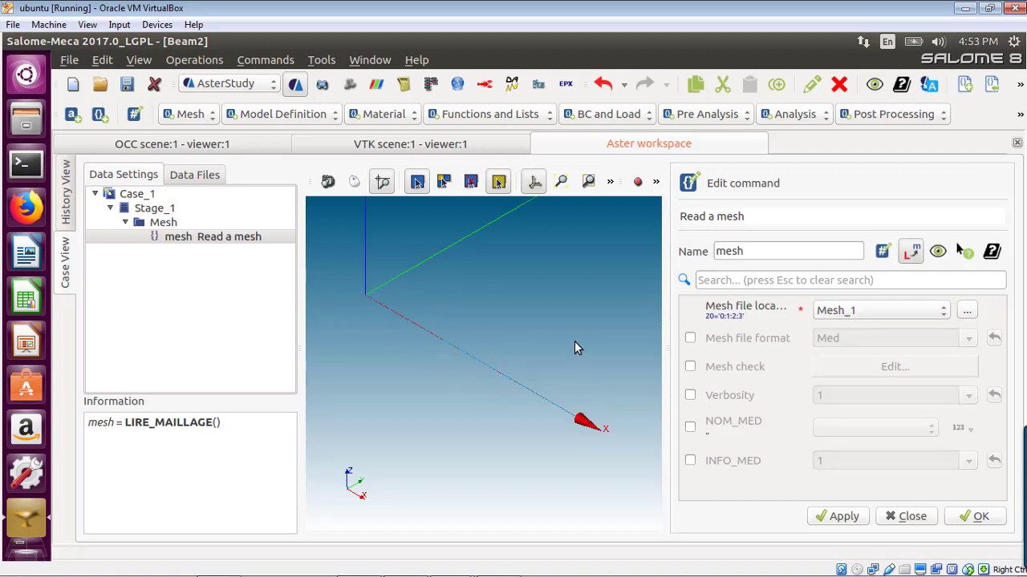
pyautogui.click(690, 338)
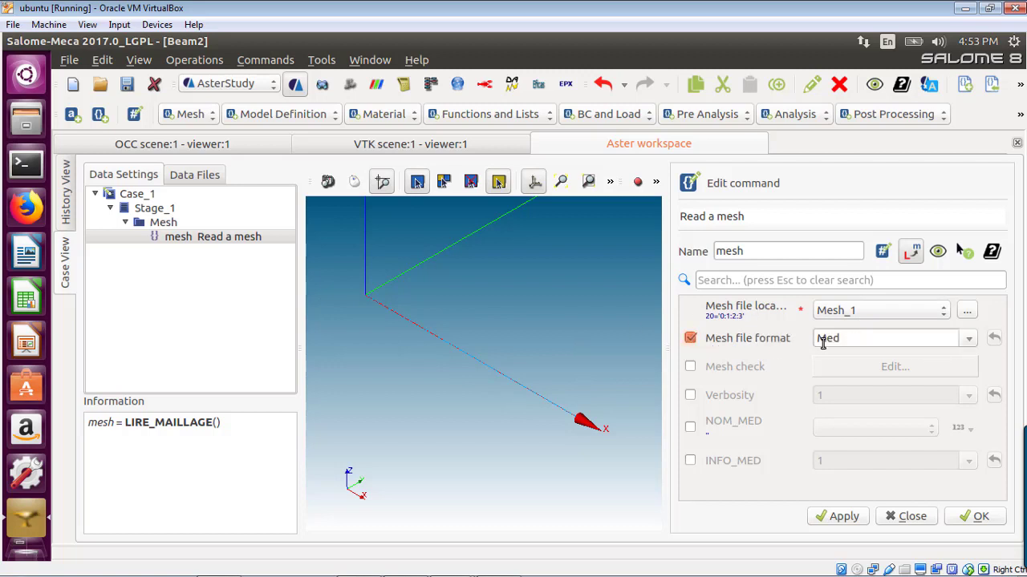
pyautogui.click(979, 521)
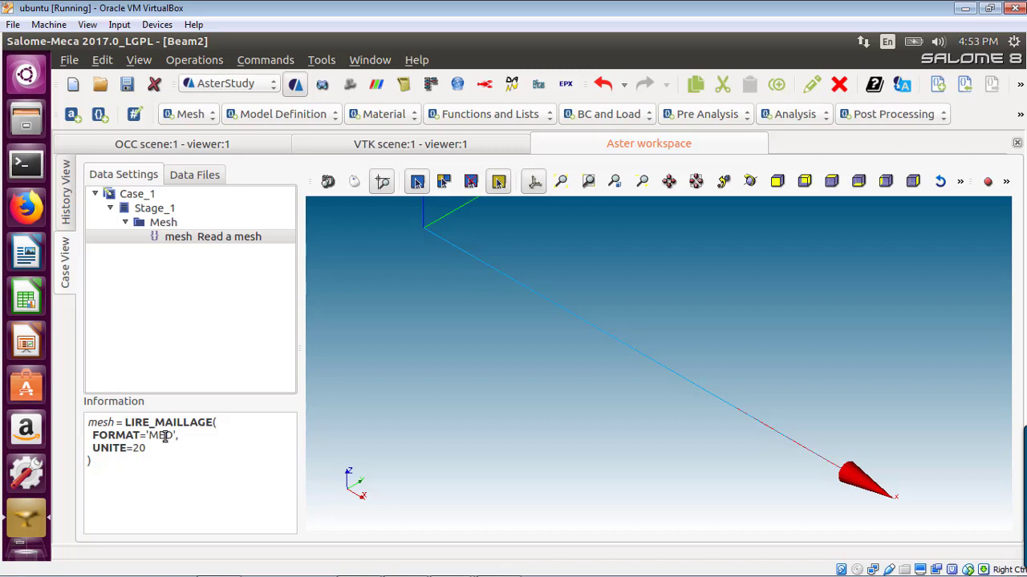
pyautogui.moveTo(106, 455); pyautogui.dragTo(88, 428)
pyautogui.click(125, 465)
# - Add an Assign finite element command to the stage and give it one finite element assignment item
pyautogui.click(210, 119)
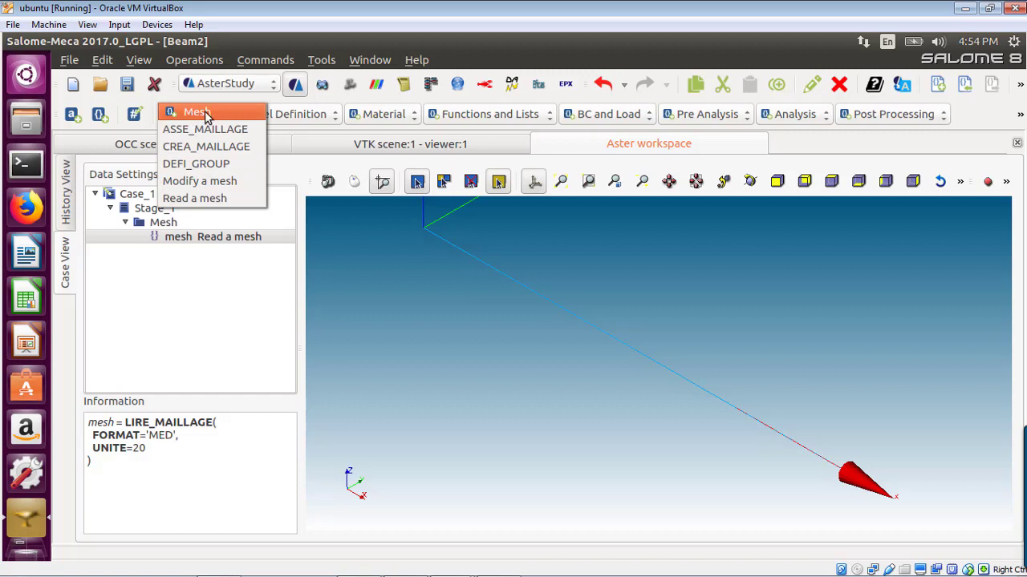
pyautogui.click(297, 120)
pyautogui.click(298, 120)
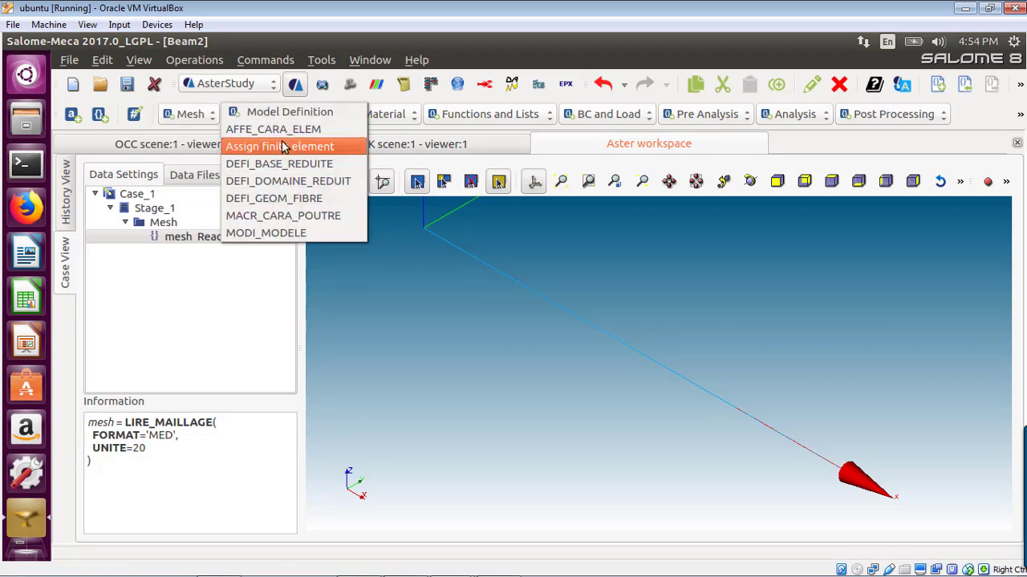
pyautogui.click(280, 147)
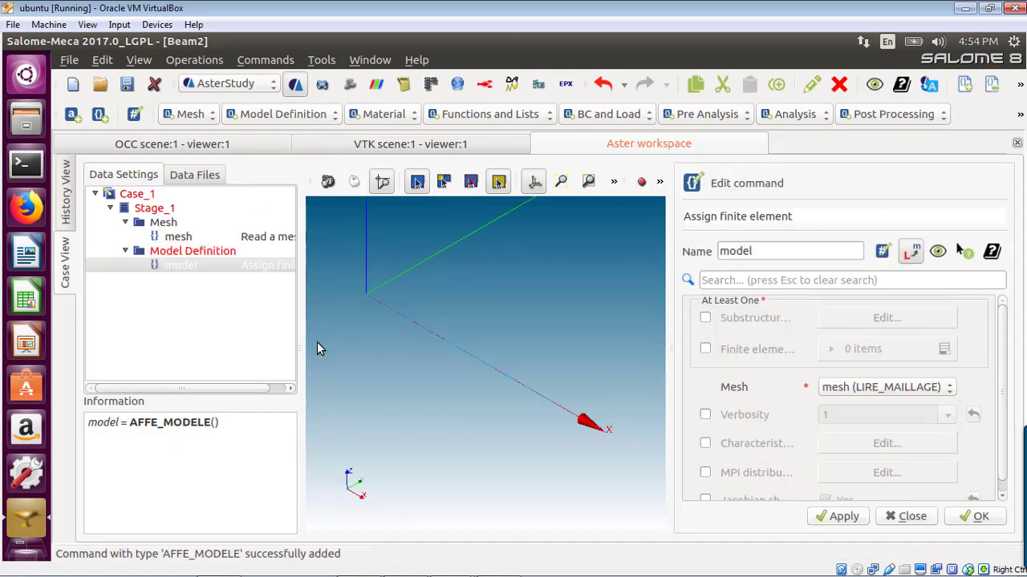
pyautogui.click(705, 348)
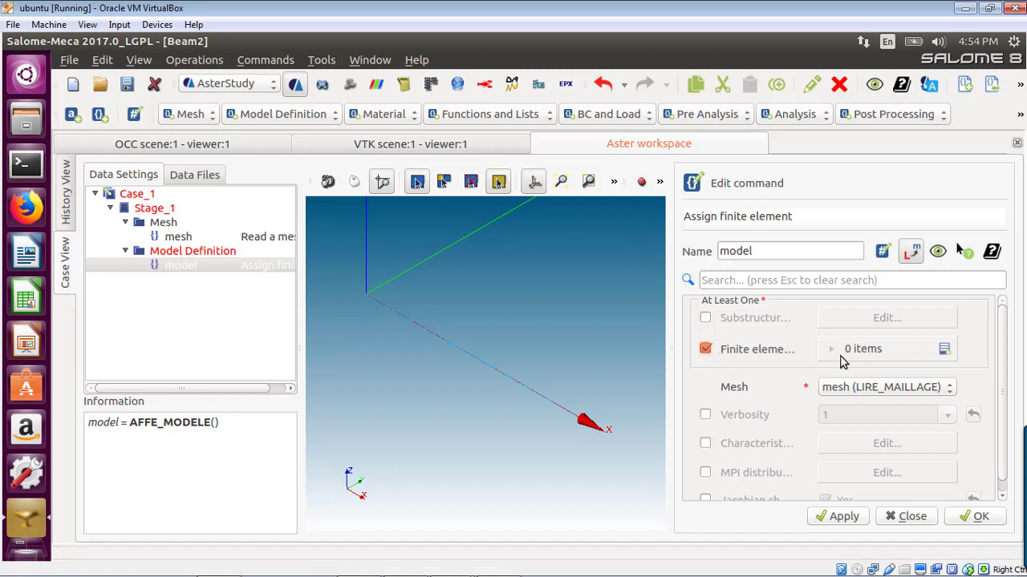
pyautogui.click(941, 351)
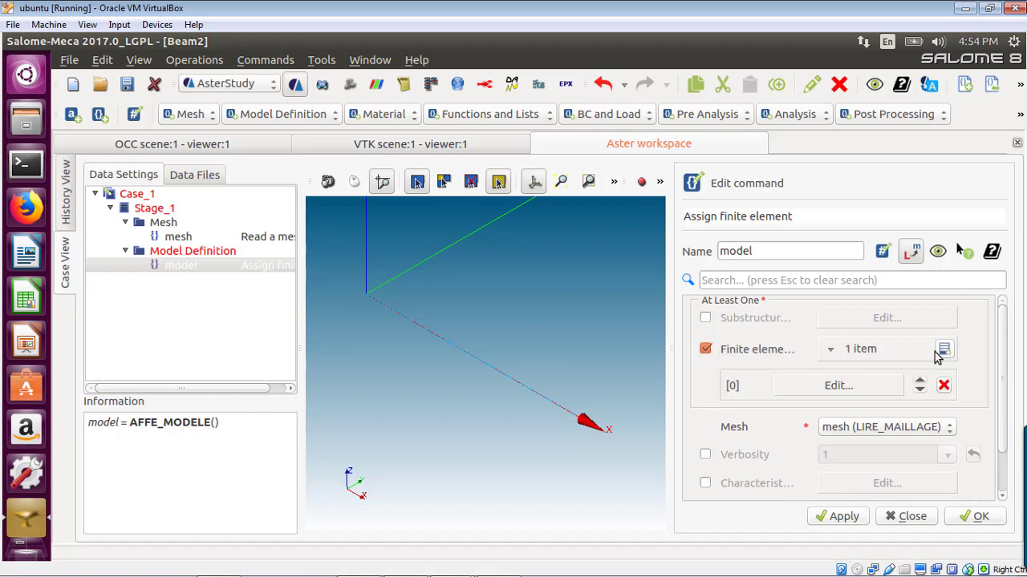
# - Apply the finite element assignment everywhere and set its phenomenon to Mechanic
pyautogui.click(872, 386)
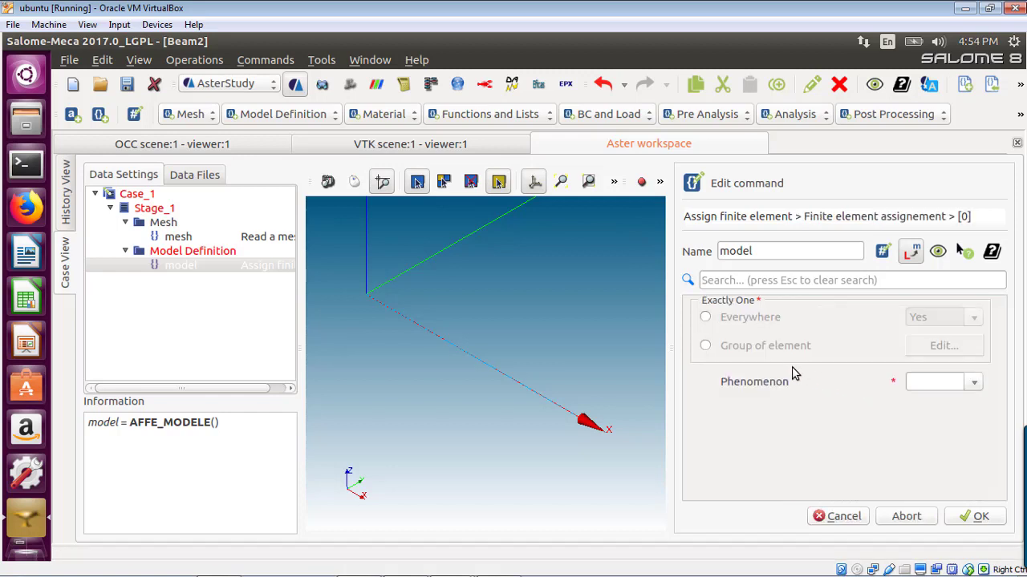
pyautogui.click(706, 319)
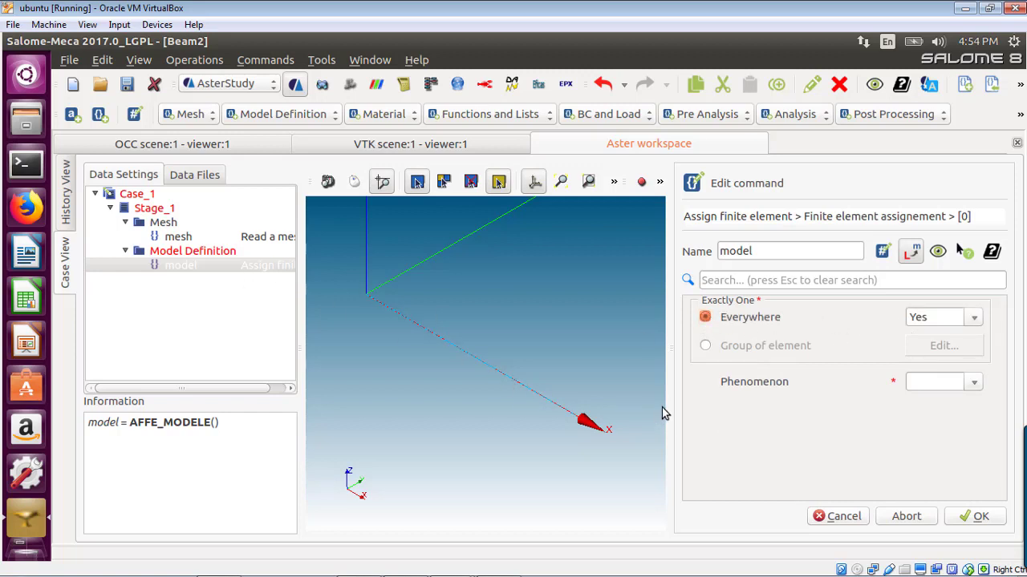
pyautogui.click(975, 382)
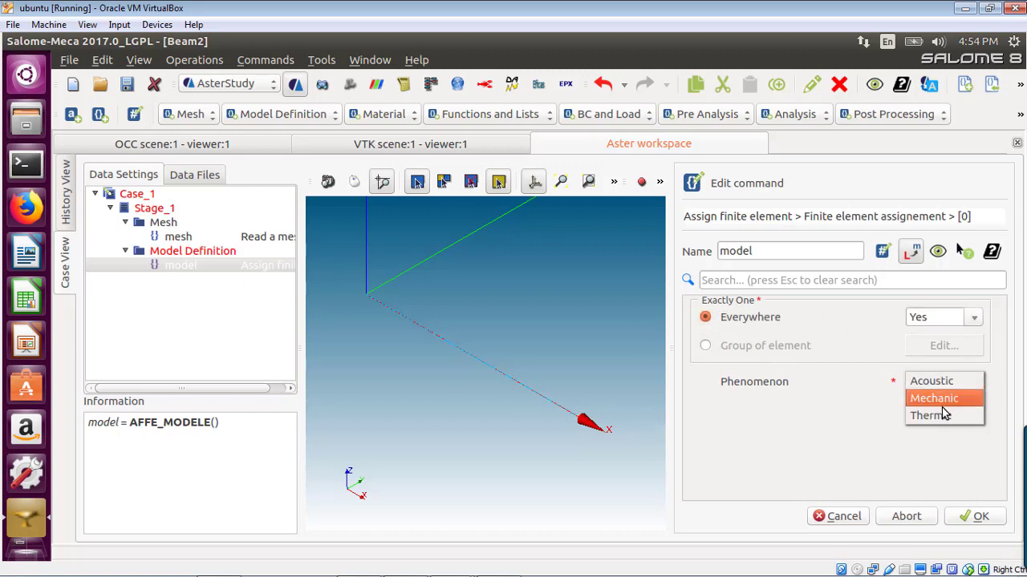
pyautogui.click(947, 396)
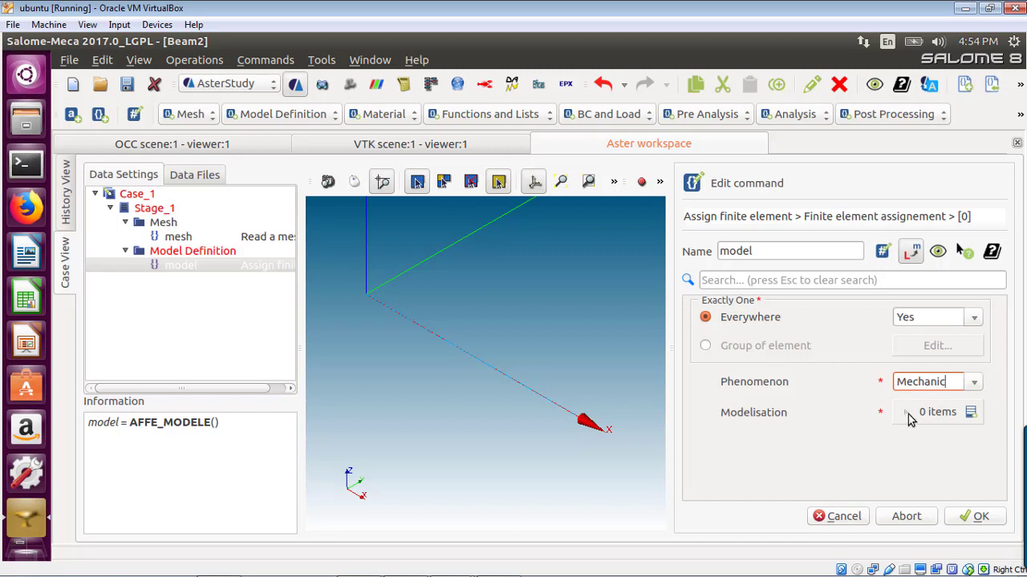
# - Add one modelisation item to the finite element assignment and set it to POU_D_E
pyautogui.click(971, 412)
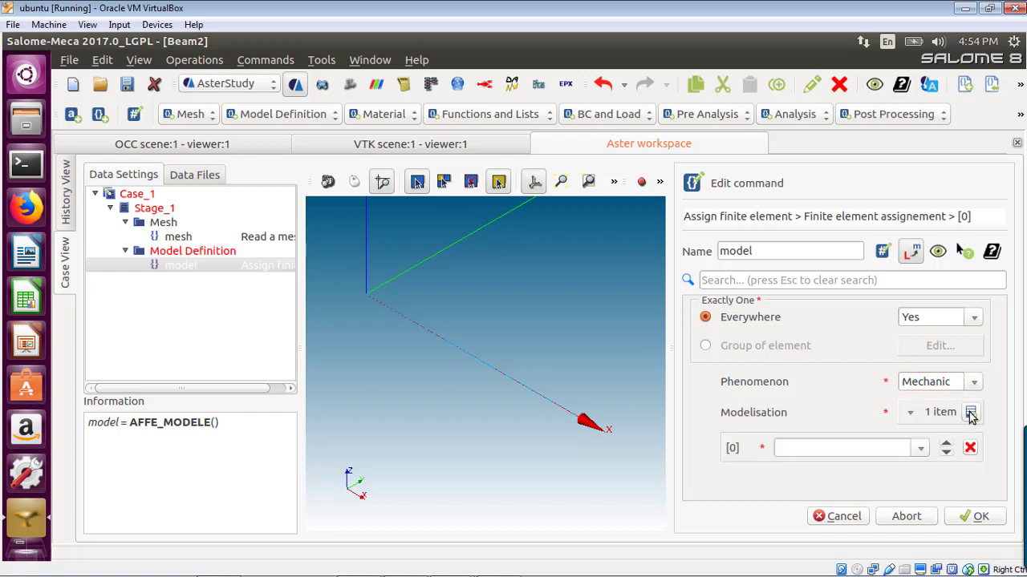
pyautogui.click(922, 449)
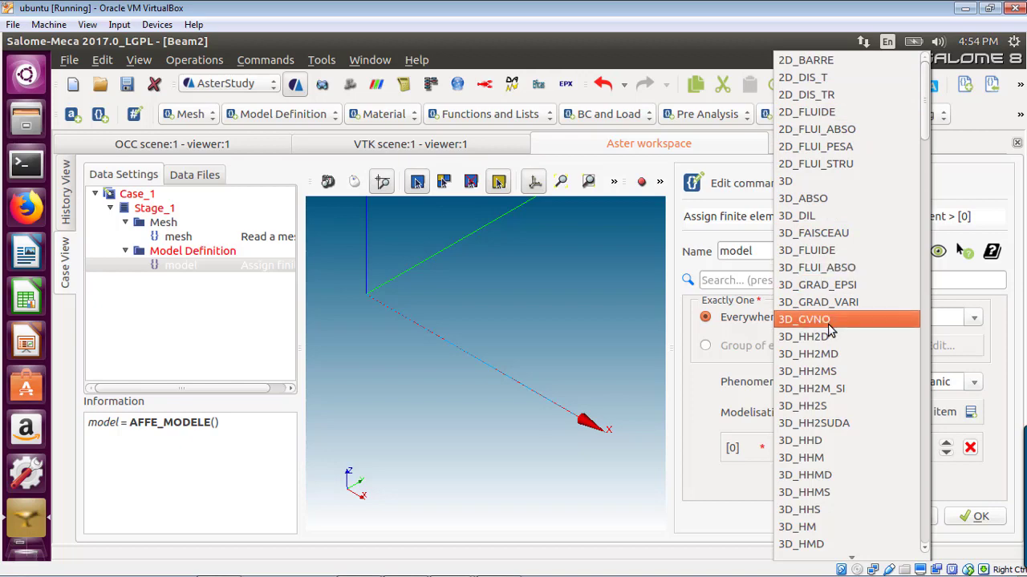
pyautogui.scroll(-6, 829, 329)
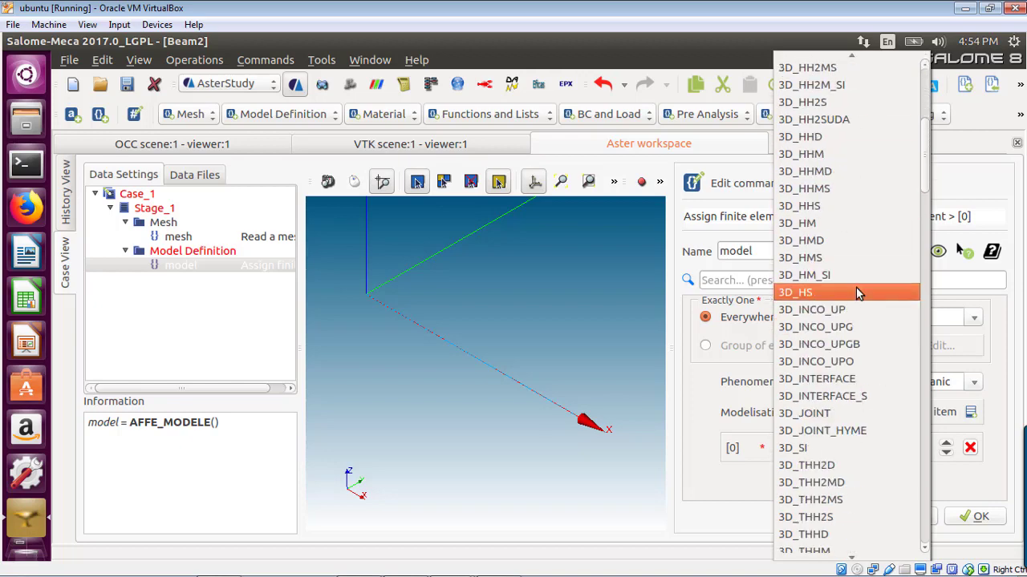
pyautogui.scroll(-10, 856, 288)
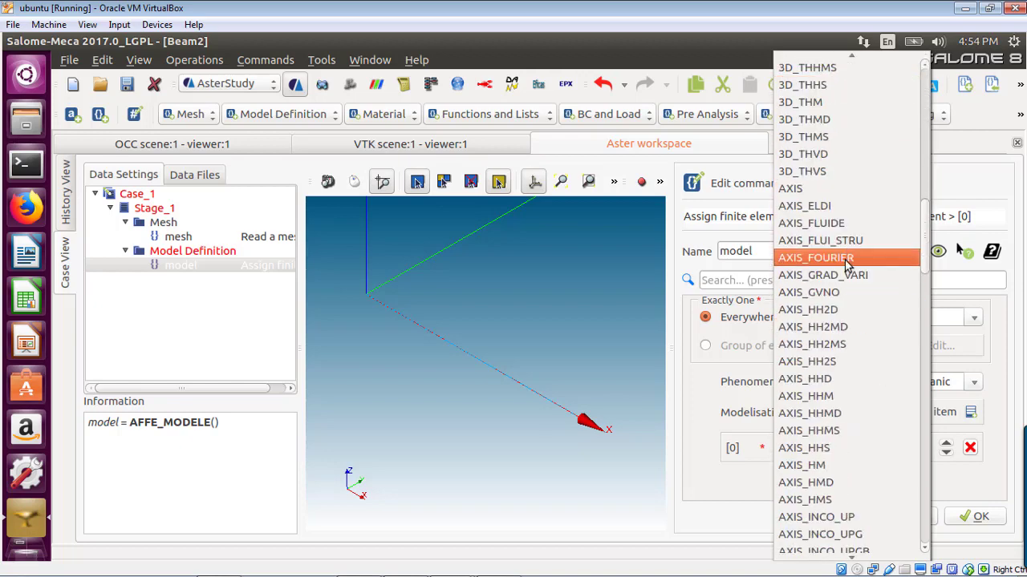
pyautogui.scroll(-12, 848, 265)
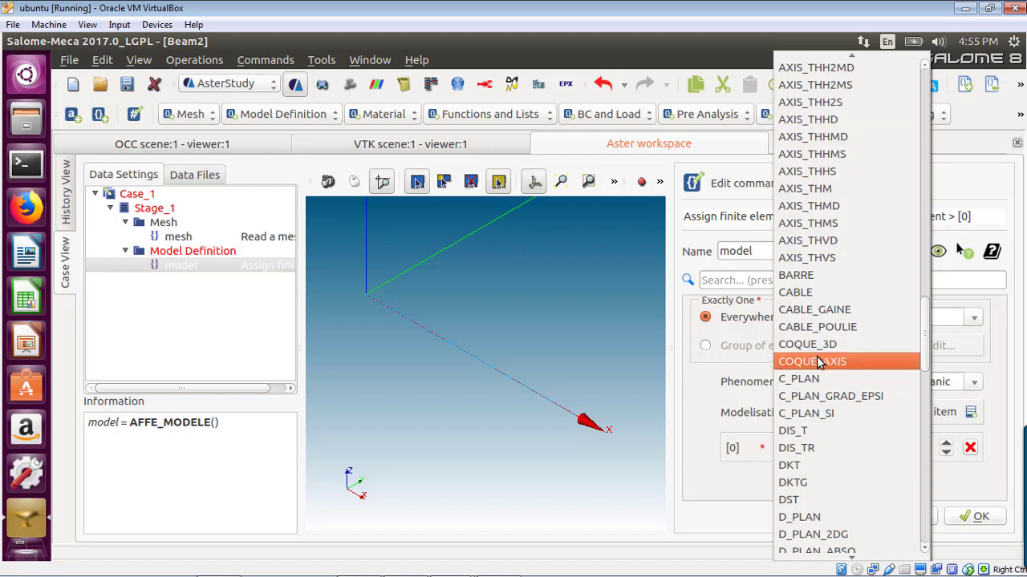
pyautogui.scroll(-2, 822, 373)
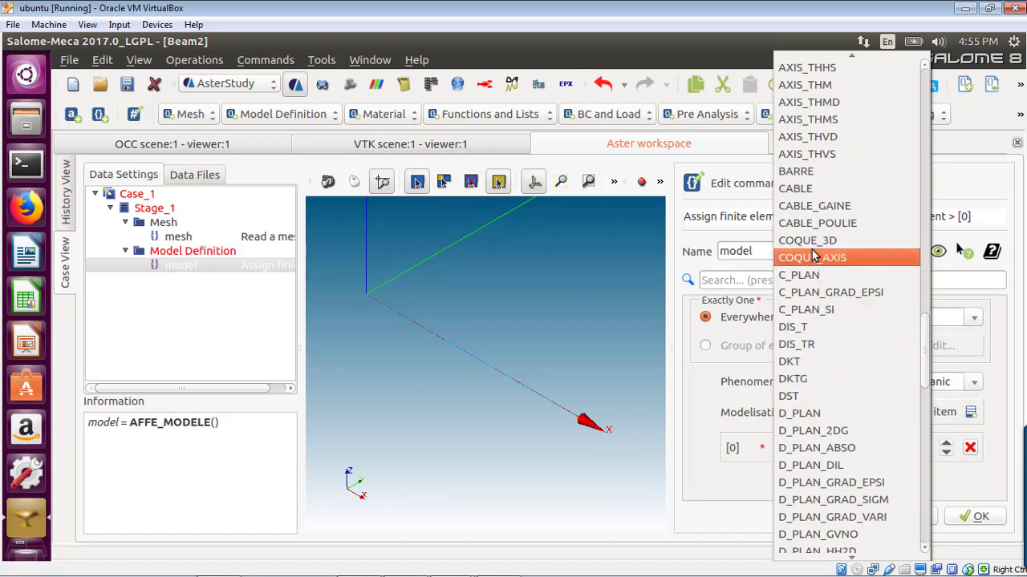
pyautogui.press('Down')
pyautogui.press('Down')
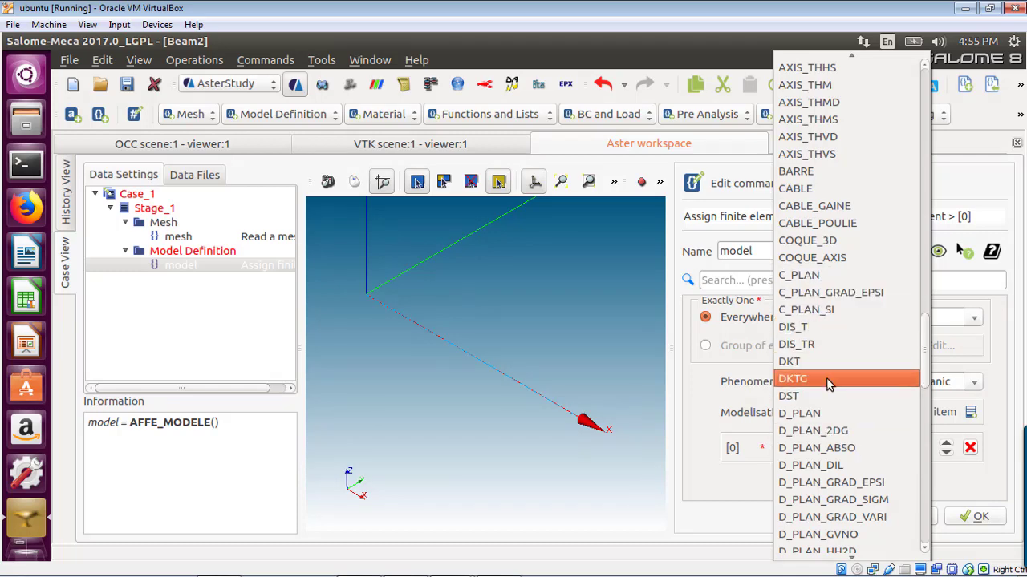
pyautogui.scroll(-5, 864, 476)
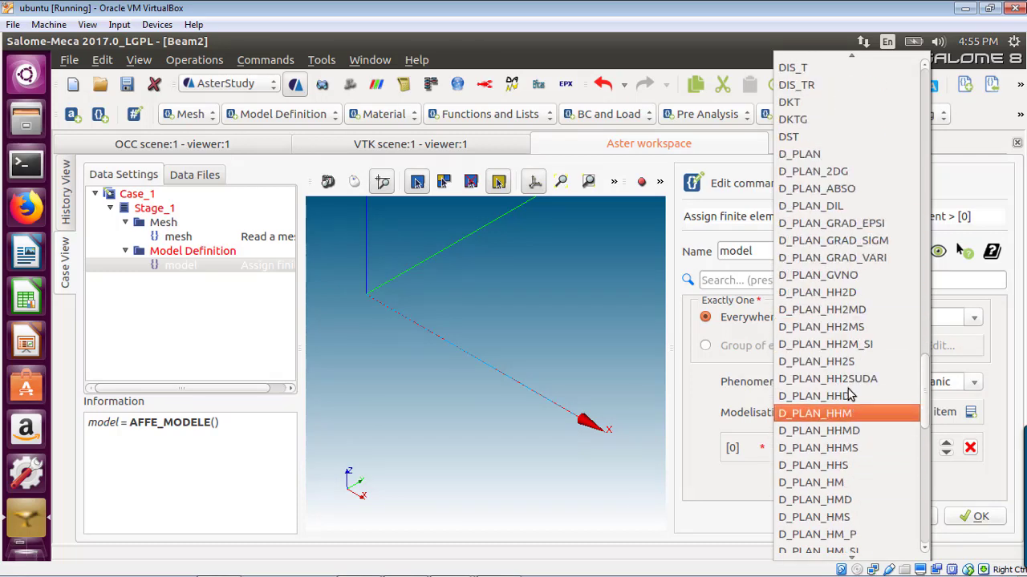
pyautogui.scroll(-2, 848, 395)
pyautogui.scroll(-11, 794, 281)
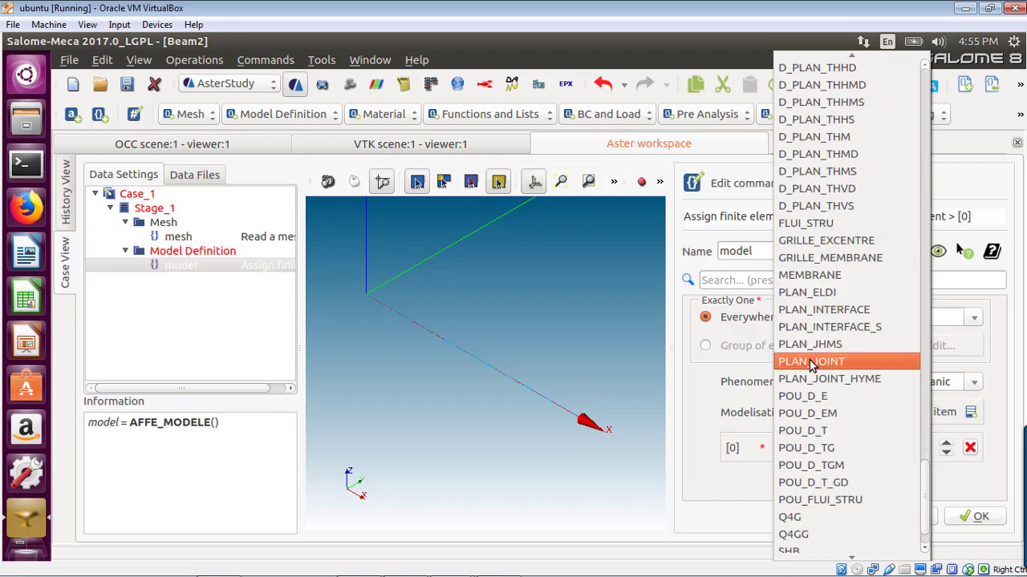
pyautogui.scroll(-1, 812, 365)
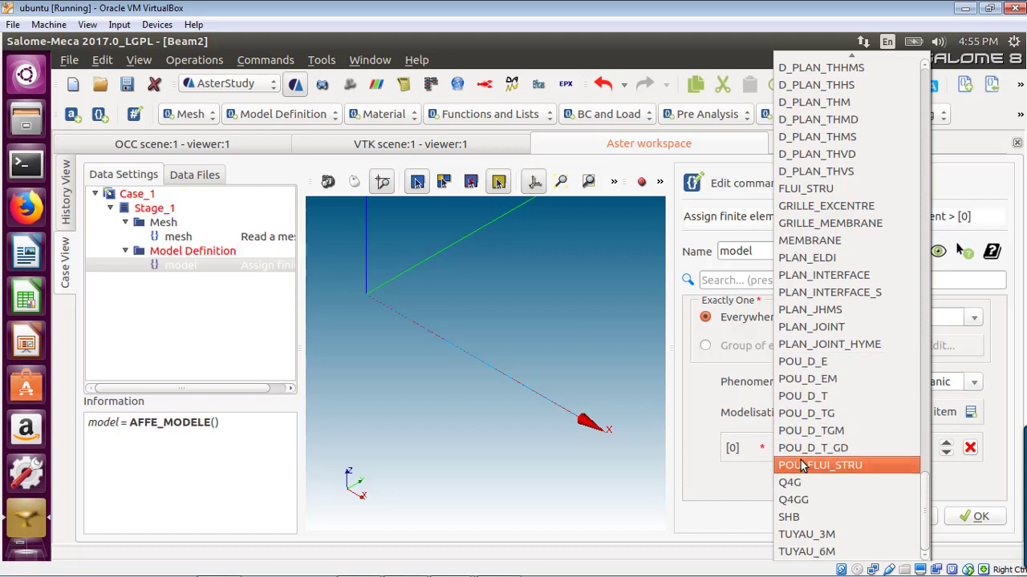
pyautogui.click(810, 368)
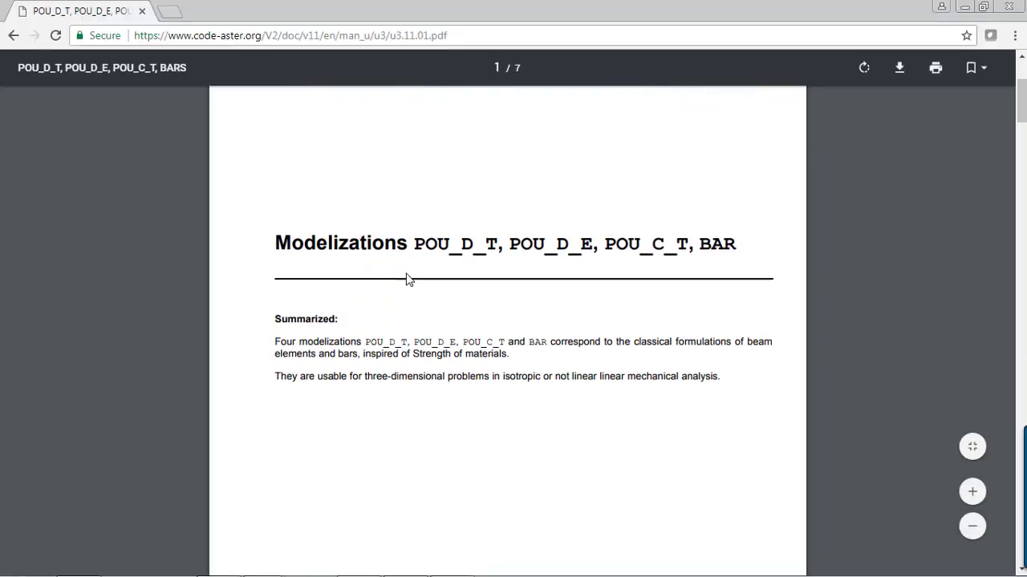
# - Examine the principal characteristics of the beam and bar modelizations in the code-aster PDF in the browser, and return to Salome-Meca
pyautogui.scroll(-5, 413, 265)
pyautogui.scroll(-6, 414, 252)
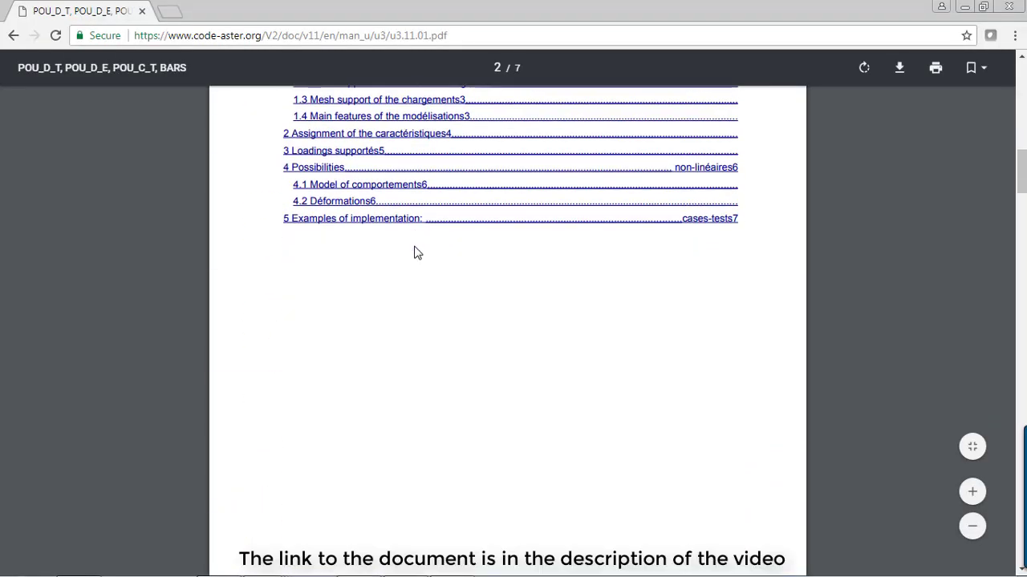
pyautogui.scroll(-8, 414, 252)
pyautogui.scroll(-4, 417, 253)
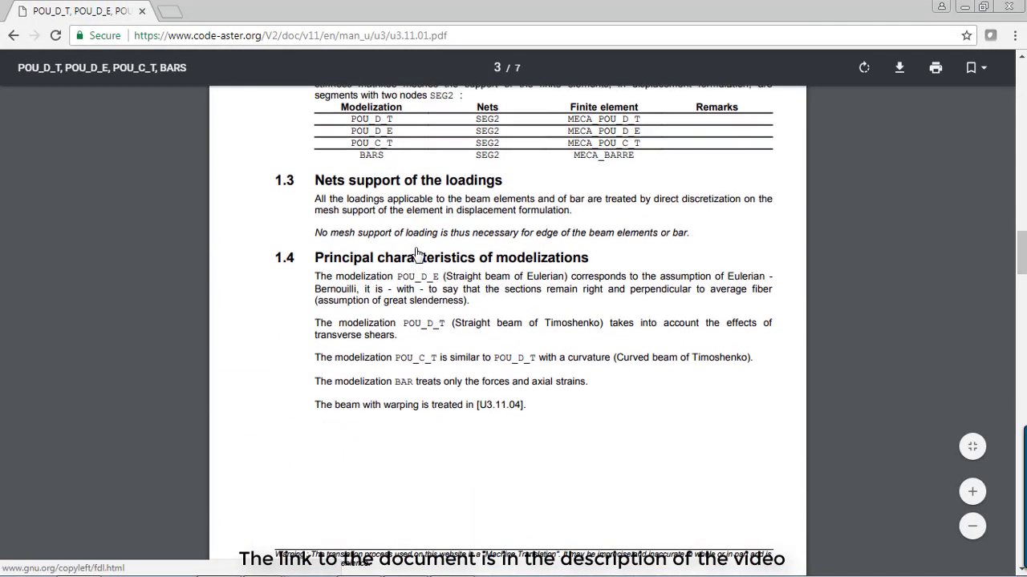
pyautogui.scroll(-1, 417, 253)
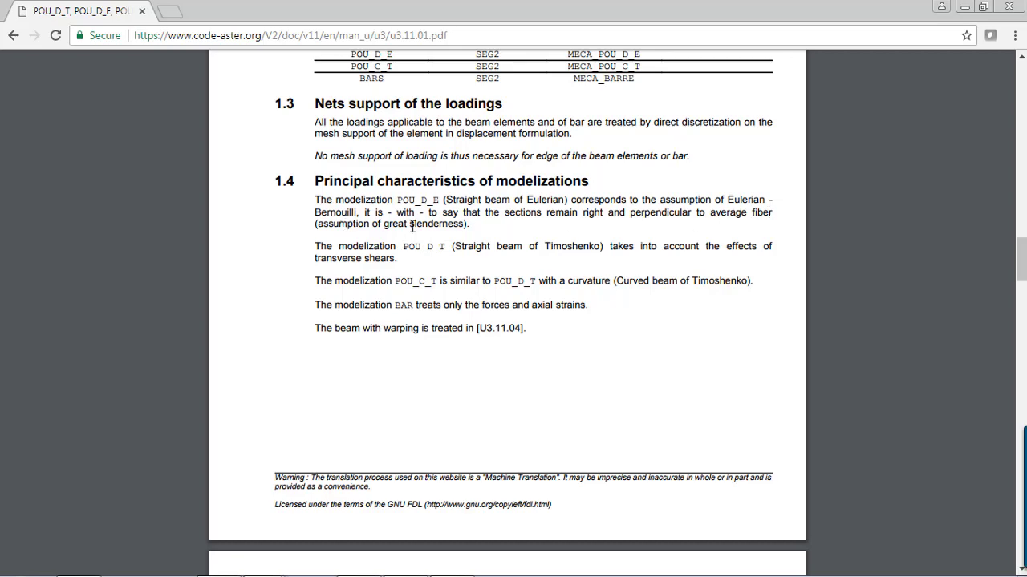
pyautogui.scroll(-2, 451, 227)
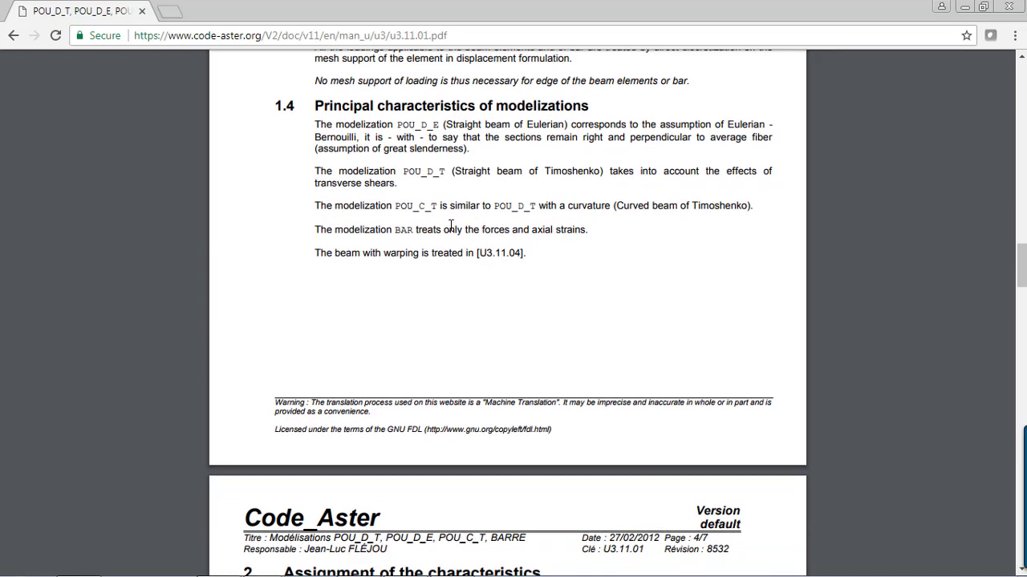
pyautogui.scroll(2, 372, 196)
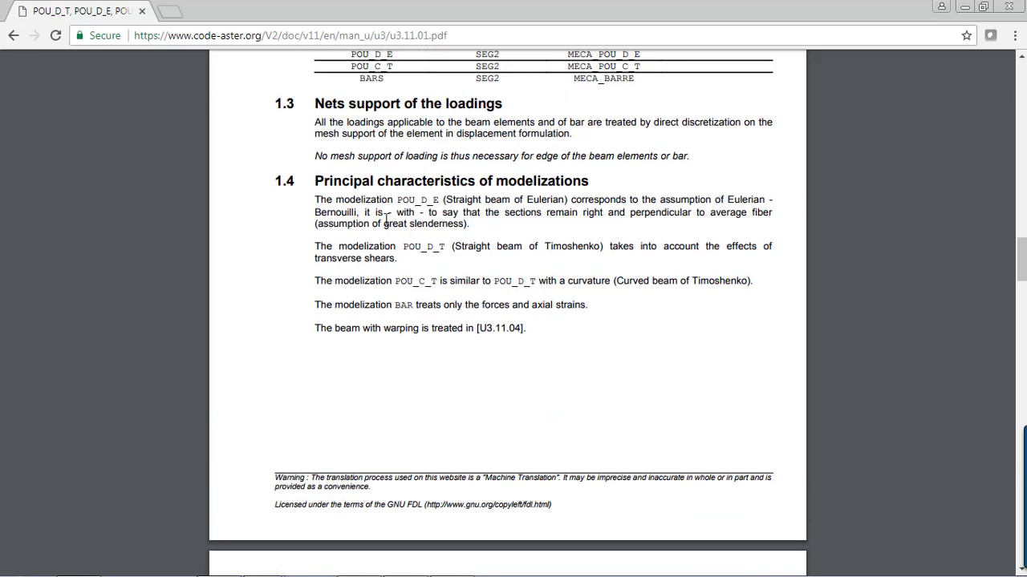
pyautogui.click(964, 7)
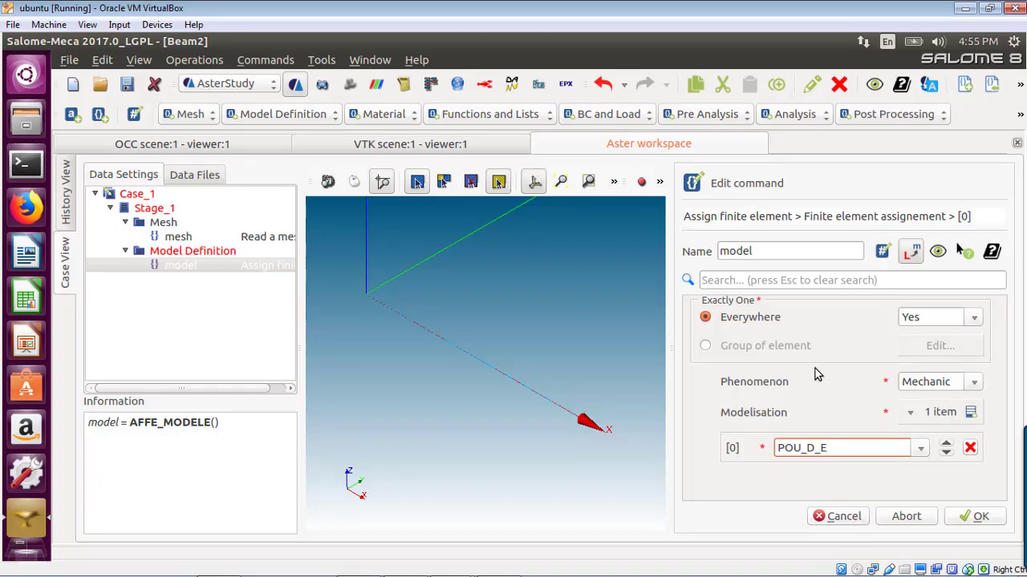
# - Accept the finite element assignment, store the model command, and widen the data settings tree to show the full command descriptions
pyautogui.click(970, 517)
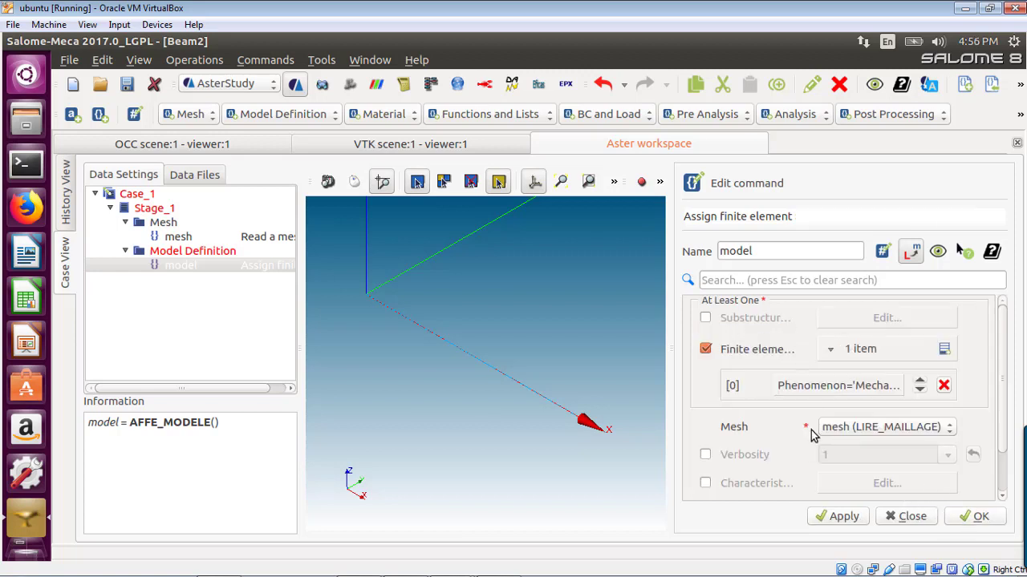
pyautogui.click(972, 520)
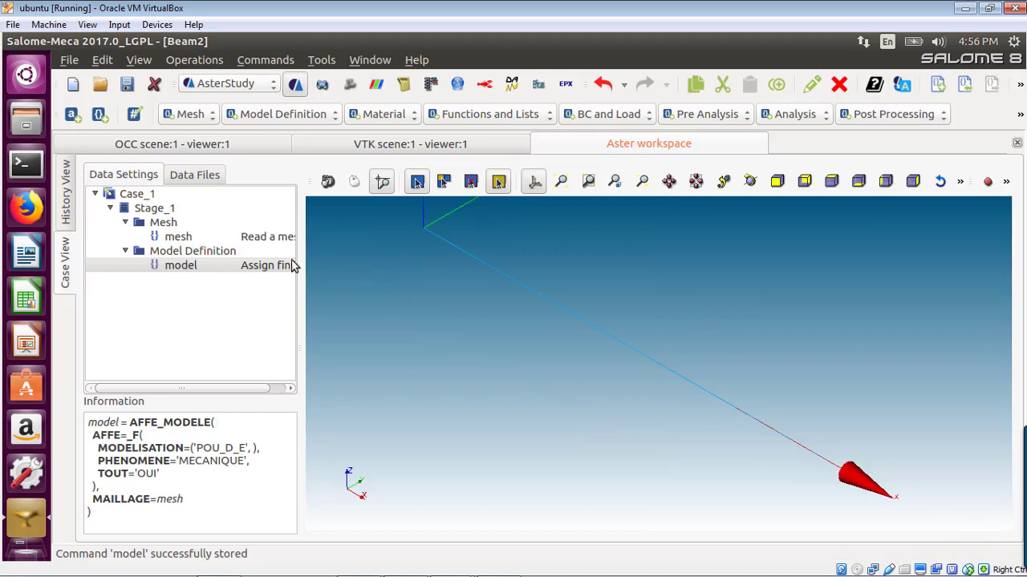
pyautogui.moveTo(298, 236); pyautogui.dragTo(372, 235)
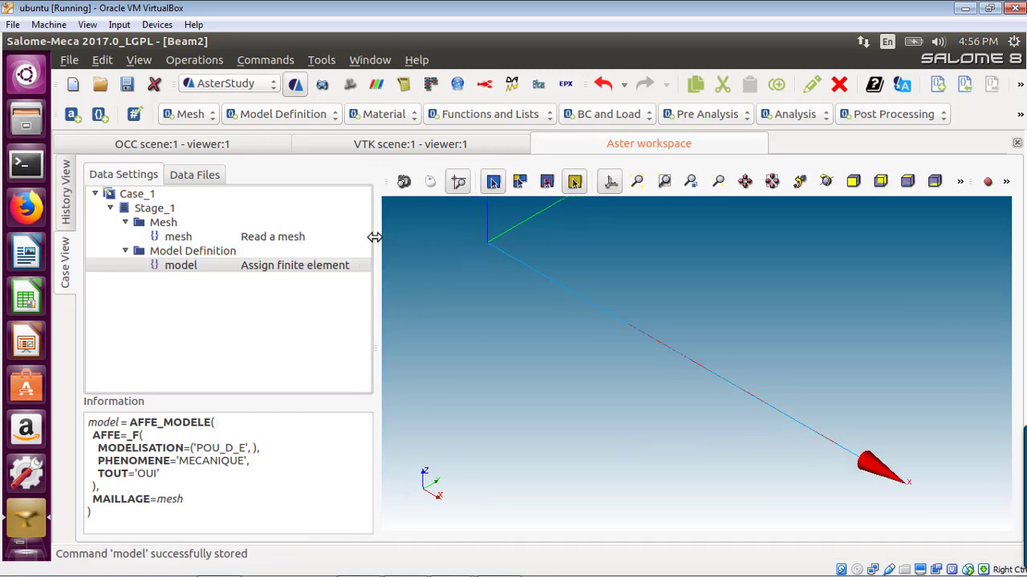
# - Add an AFFE_CARA_ELEM model definition command to the stage and enable POUTRE with one item
pyautogui.click(305, 114)
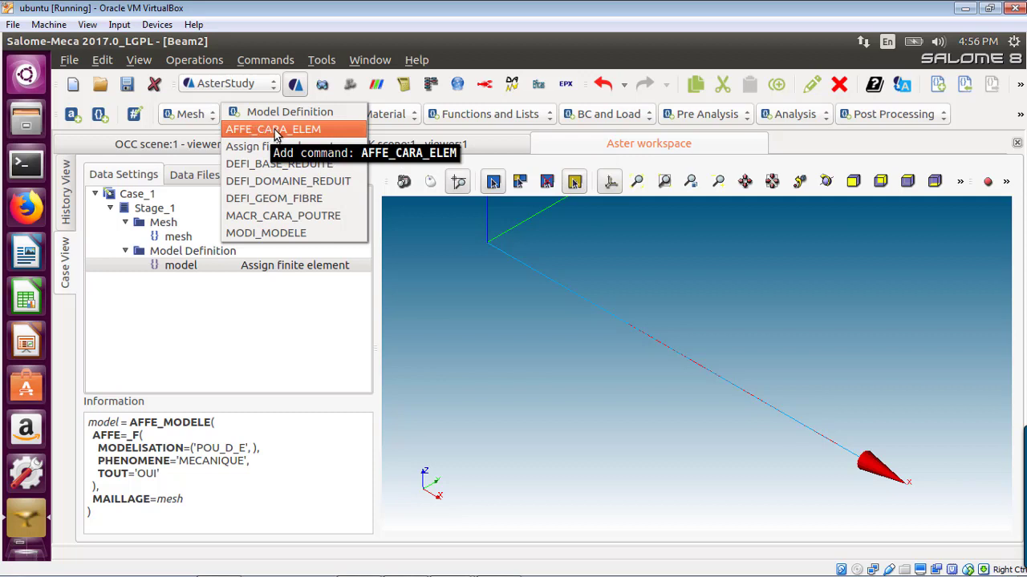
pyautogui.click(286, 130)
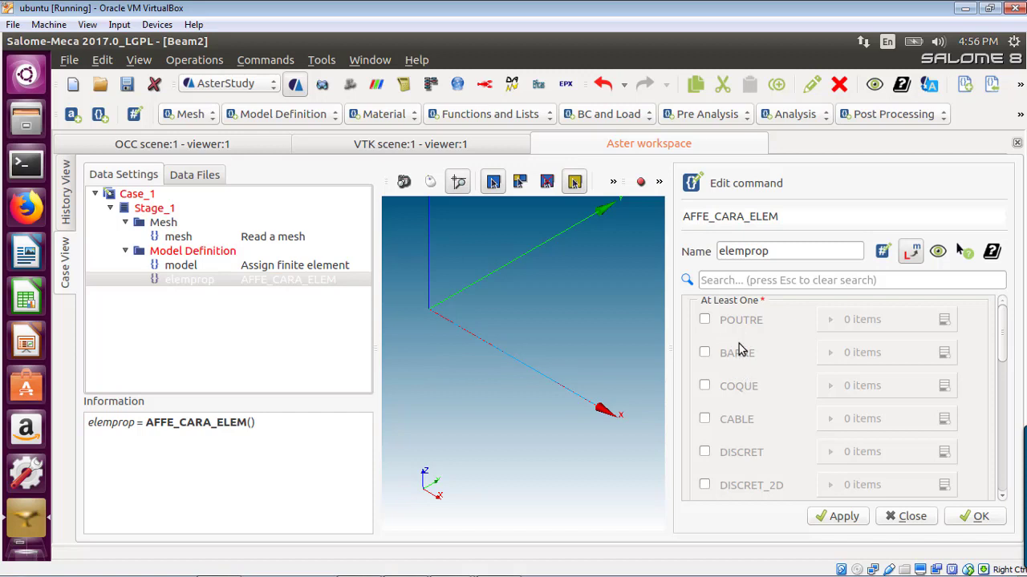
pyautogui.click(704, 320)
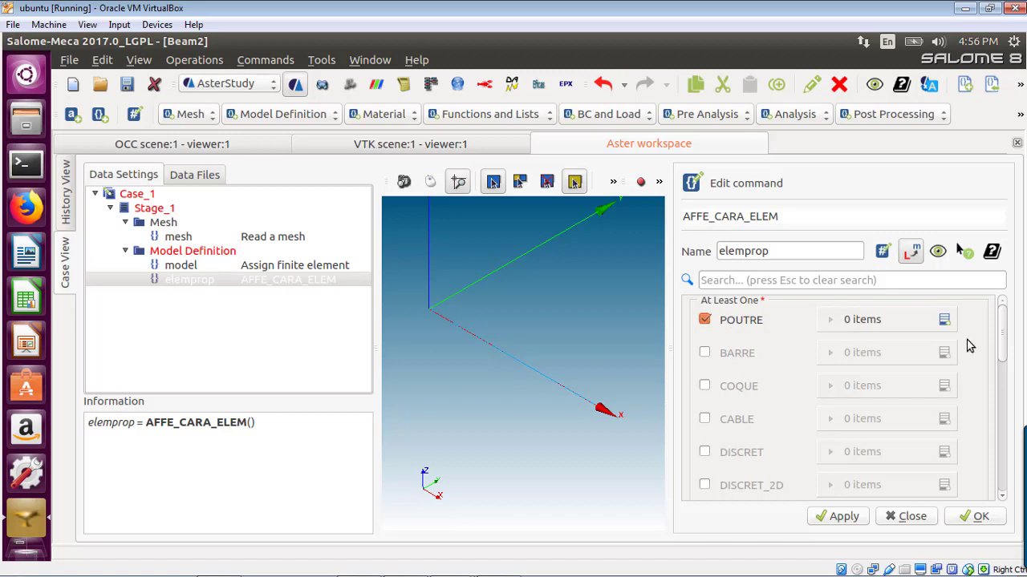
pyautogui.click(944, 321)
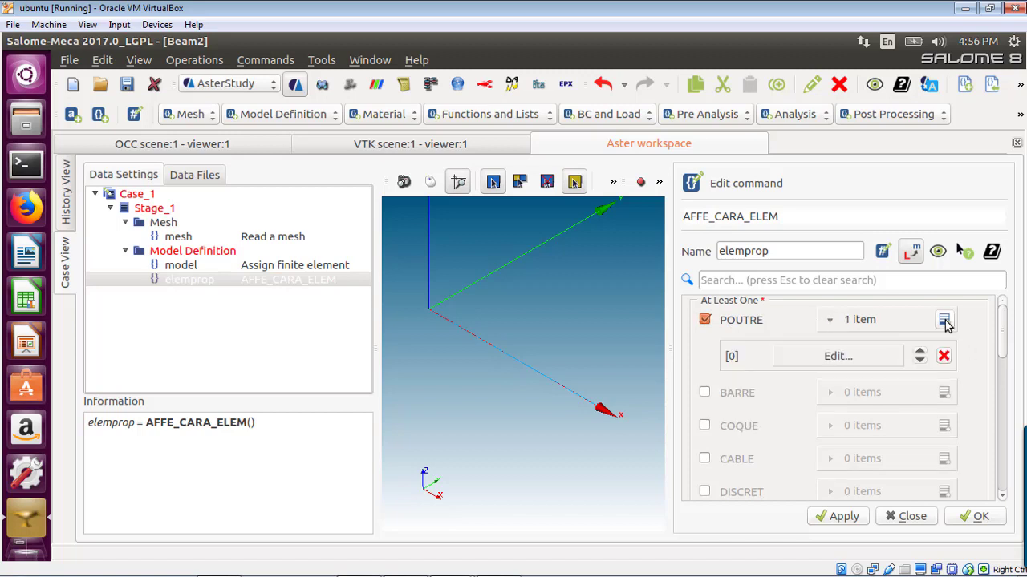
# - Edit the POUTRE item and set its section type to CERCLE
pyautogui.click(848, 361)
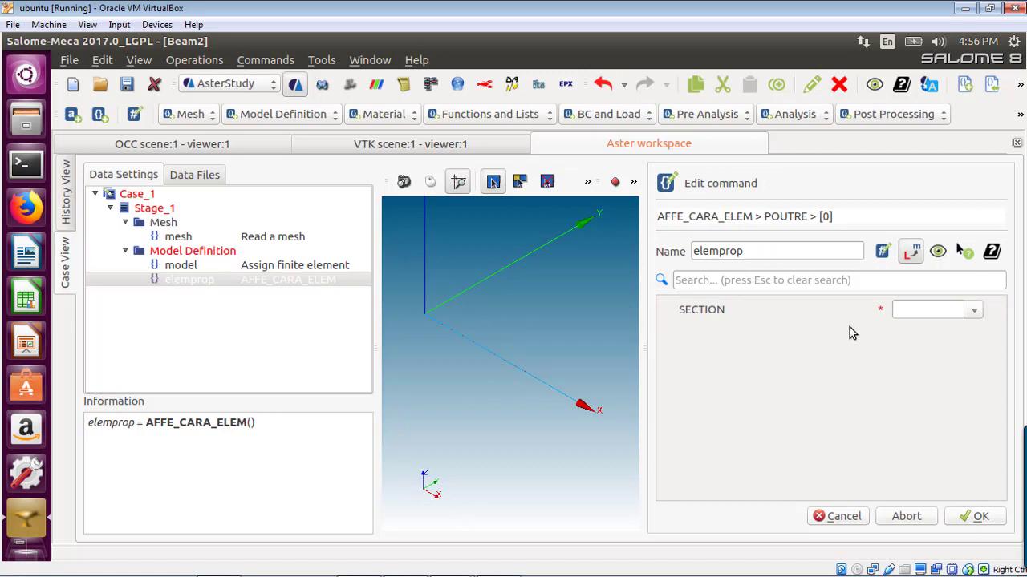
pyautogui.click(975, 311)
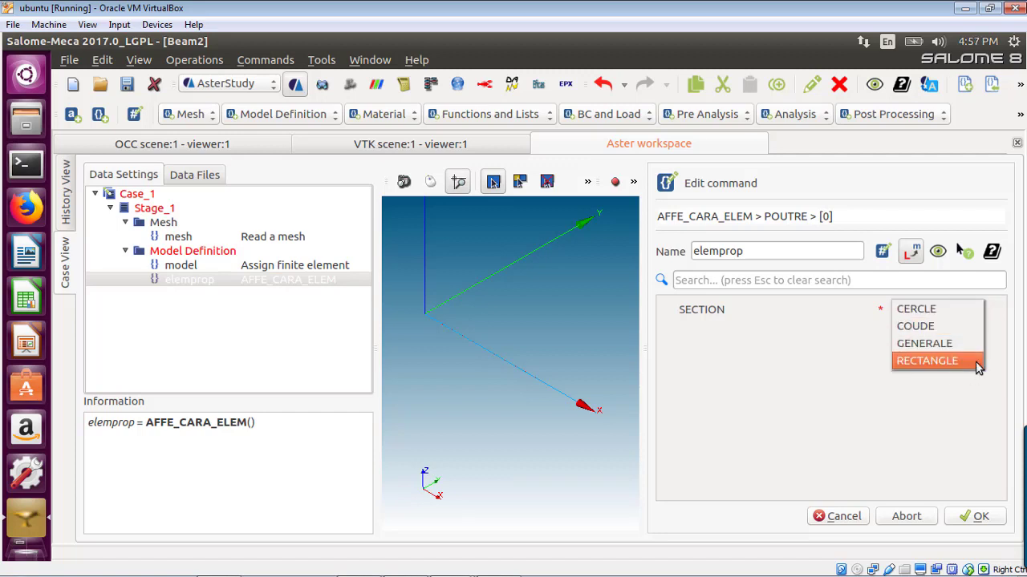
pyautogui.click(944, 309)
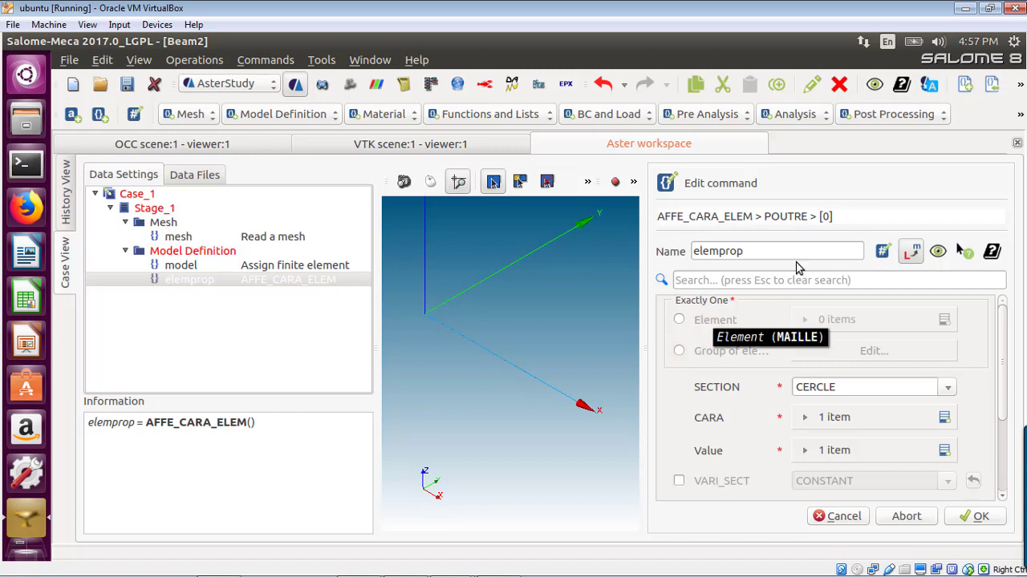
# - Assign the circular beam section to the 1D element group Elements of the mesh
pyautogui.click(677, 351)
pyautogui.click(865, 351)
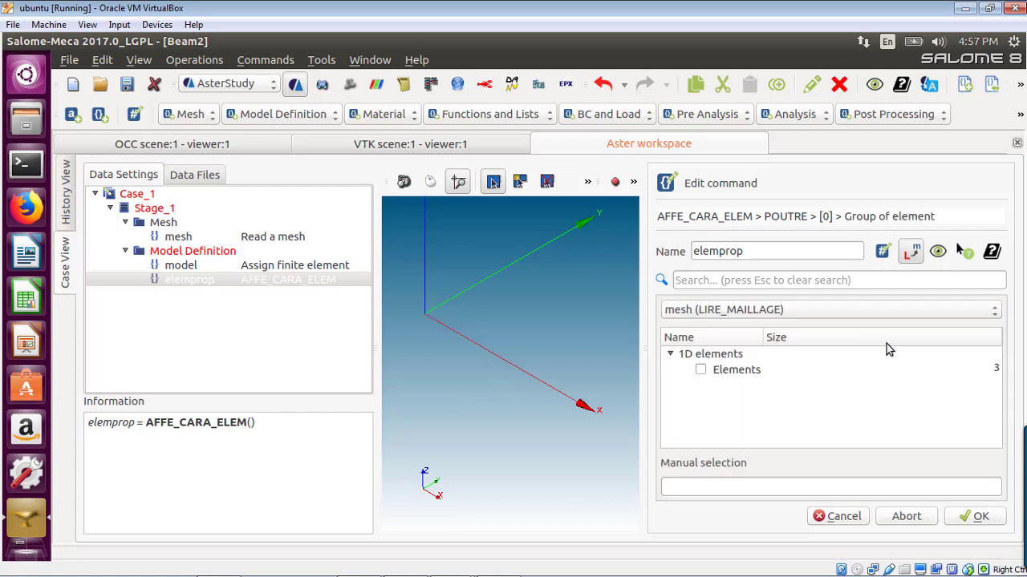
pyautogui.click(701, 370)
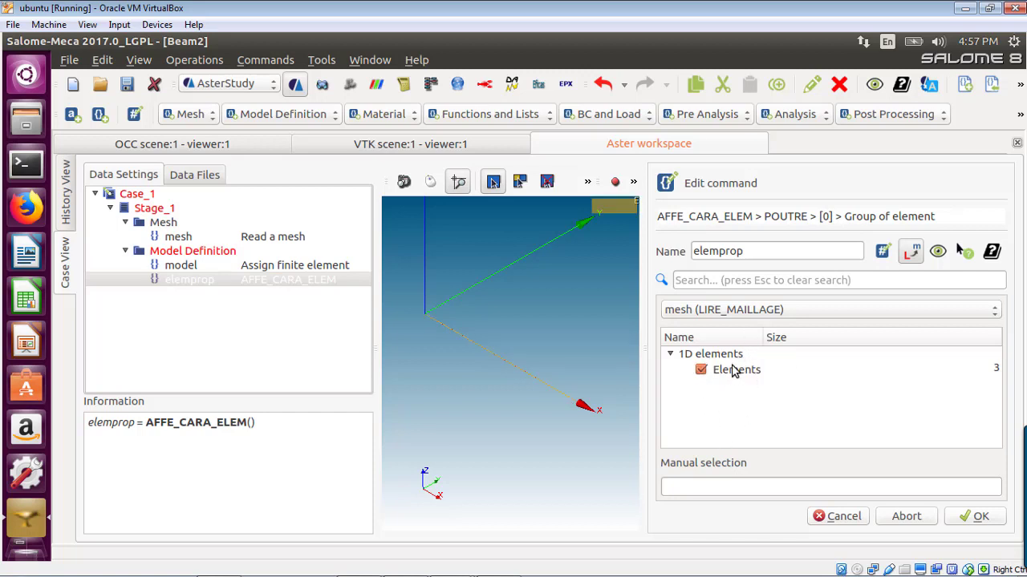
pyautogui.click(966, 516)
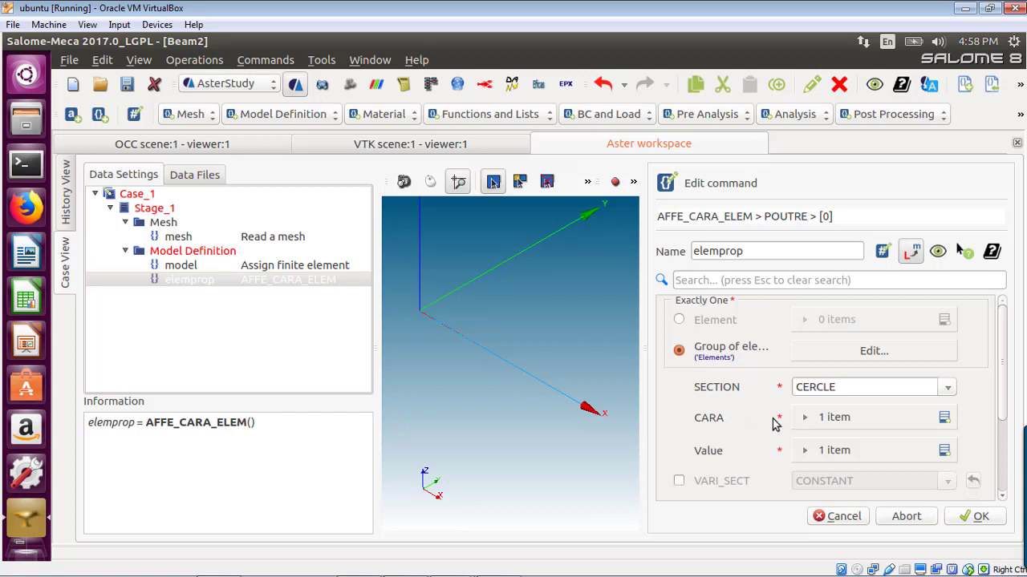
# - Expand the CARA list of the circular section and open the choices for its first item
pyautogui.click(805, 418)
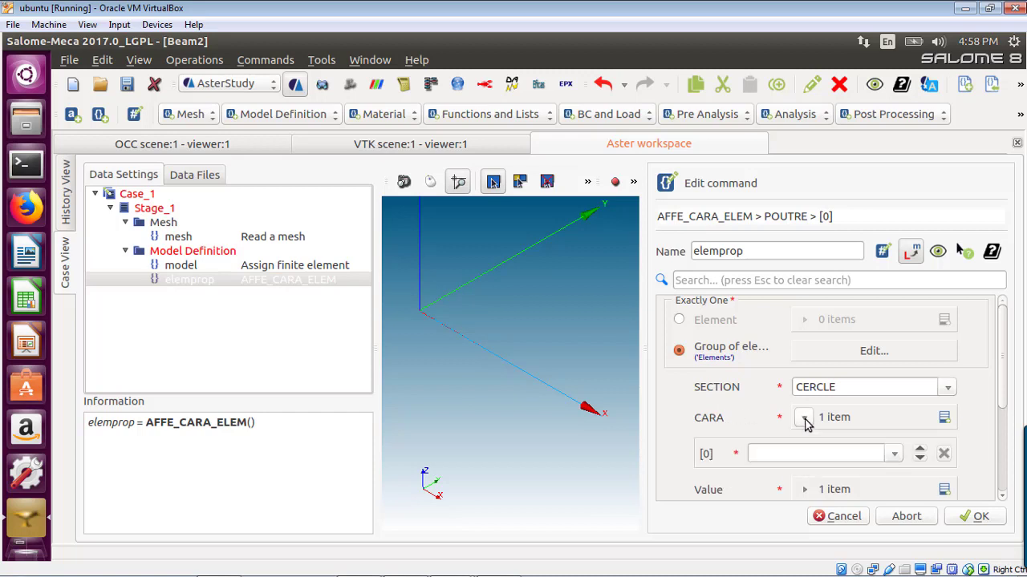
pyautogui.scroll(-2, 874, 393)
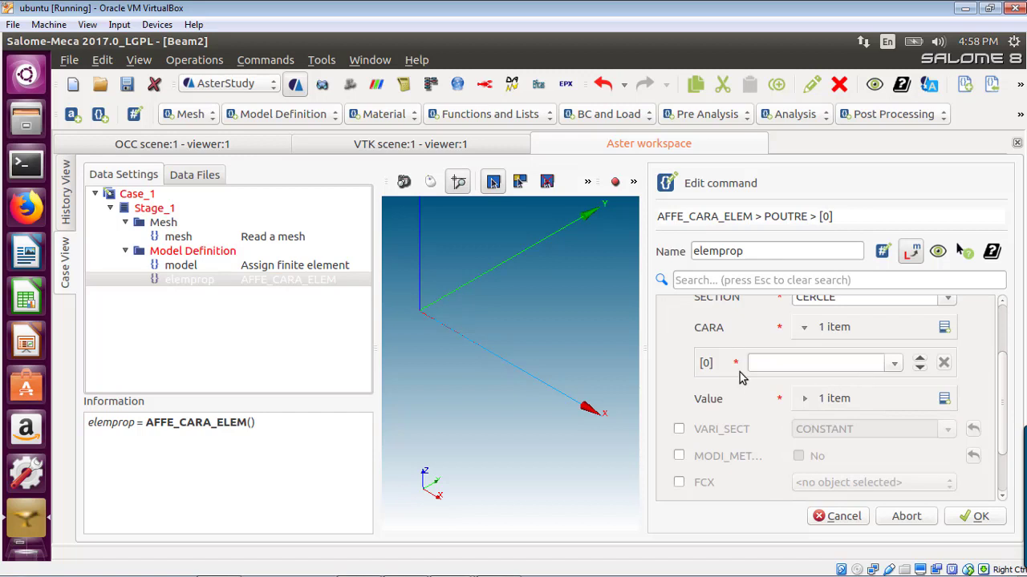
pyautogui.click(892, 367)
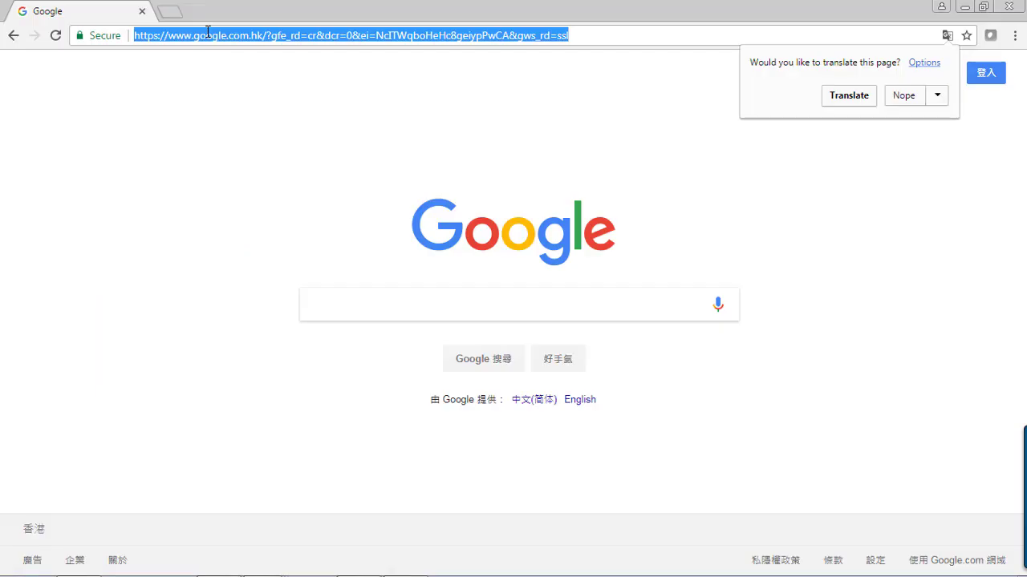
# - In the Chrome browser, search Google for affe_cara_elem and open the English Code_Aster PDF on Operator AFFE_CARA_ELEM
pyautogui.click(439, 335)
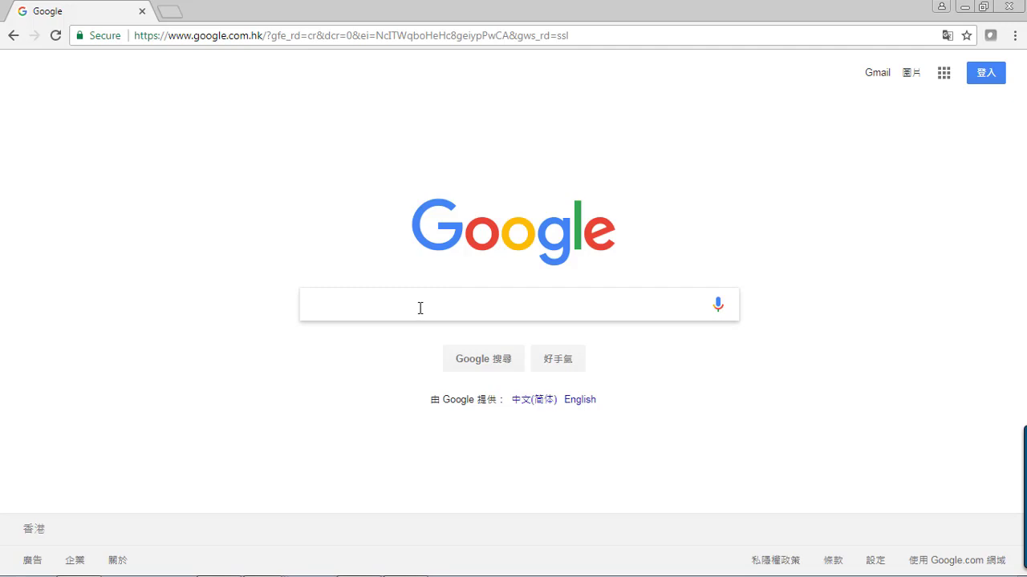
pyautogui.write('AFFE')
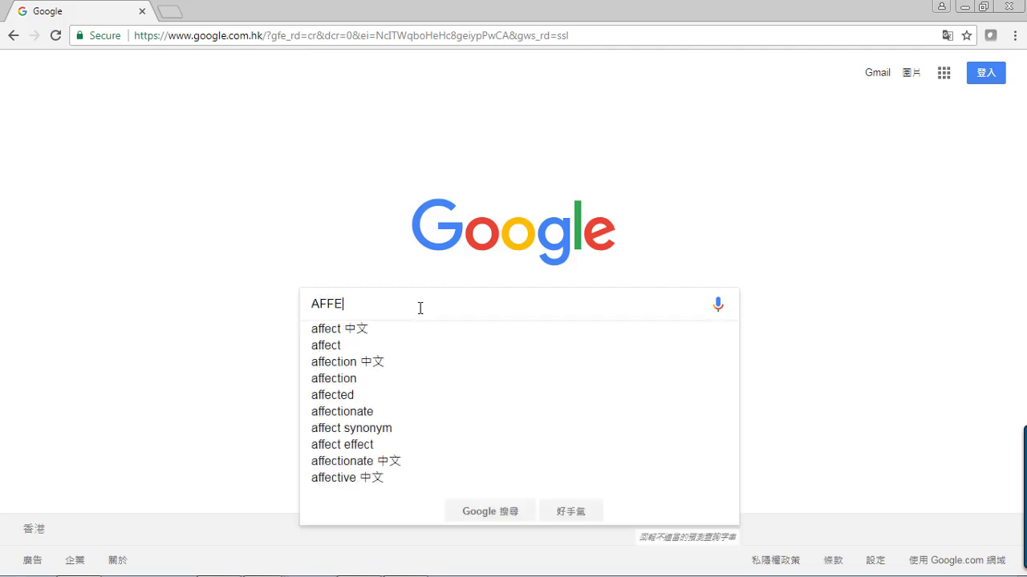
pyautogui.write('_CARA')
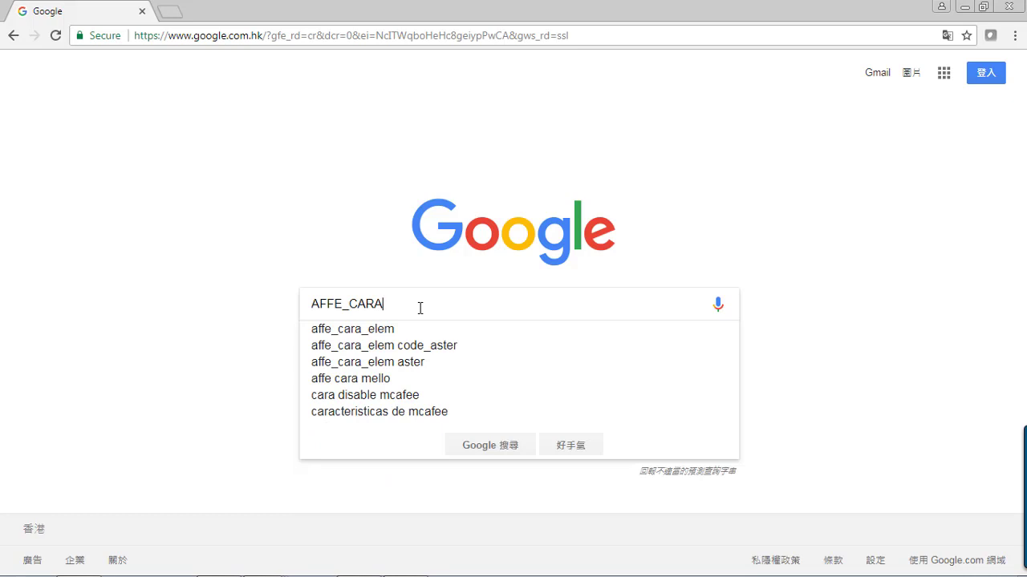
pyautogui.press('Down')
pyautogui.press('Down')
pyautogui.press('Up')
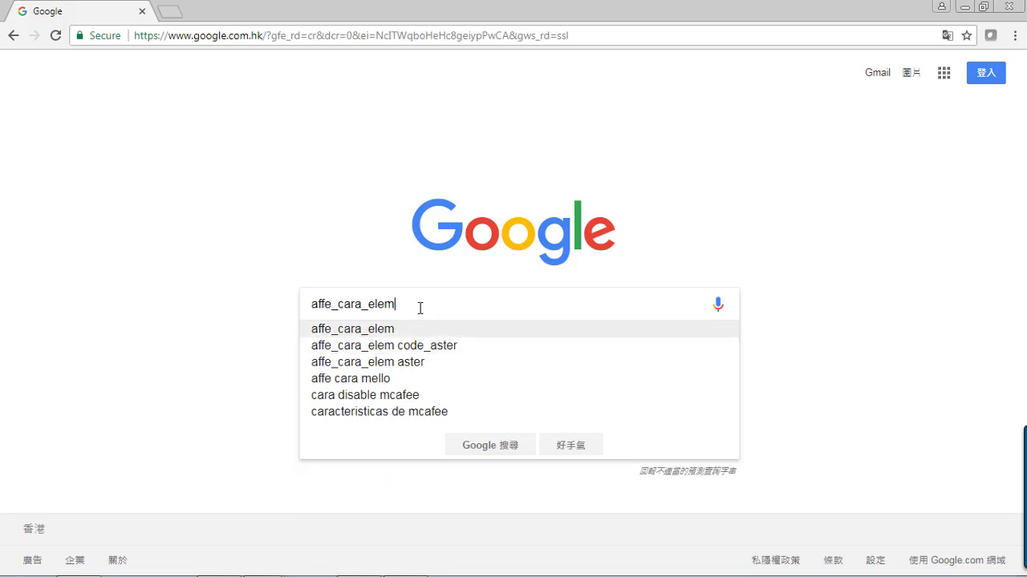
pyautogui.press('Return')
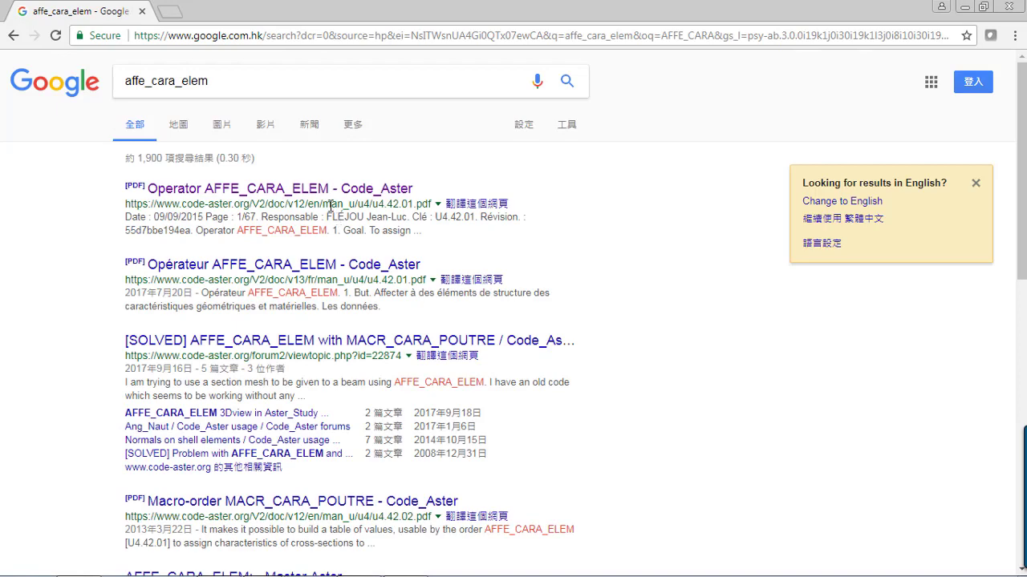
pyautogui.click(313, 193)
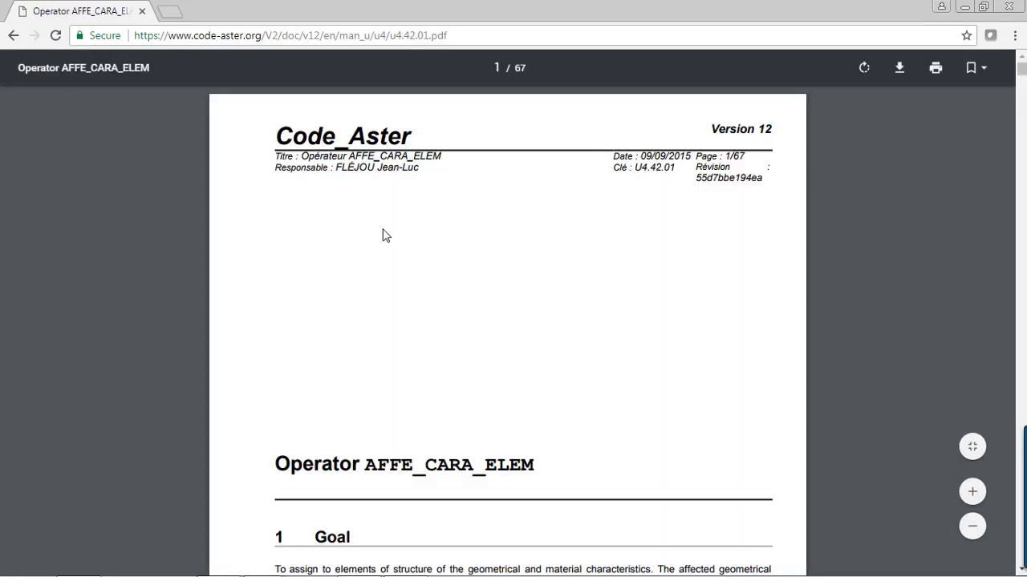
# - Examine the goal section and the table of contents of the AFFE_CARA_ELEM manual
pyautogui.scroll(-3, 353, 227)
pyautogui.scroll(-1, 419, 268)
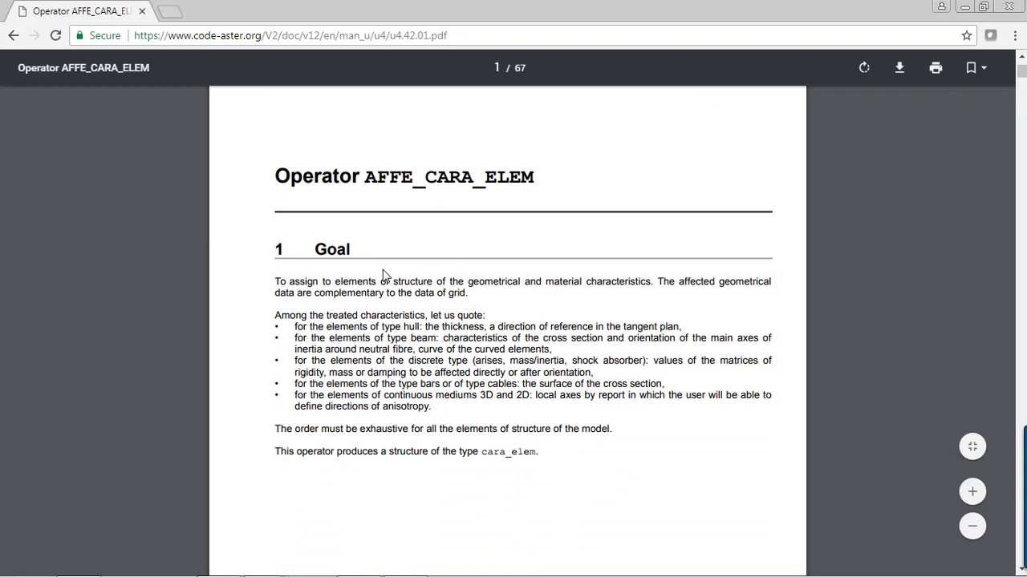
pyautogui.scroll(-2, 293, 257)
pyautogui.scroll(1, 292, 257)
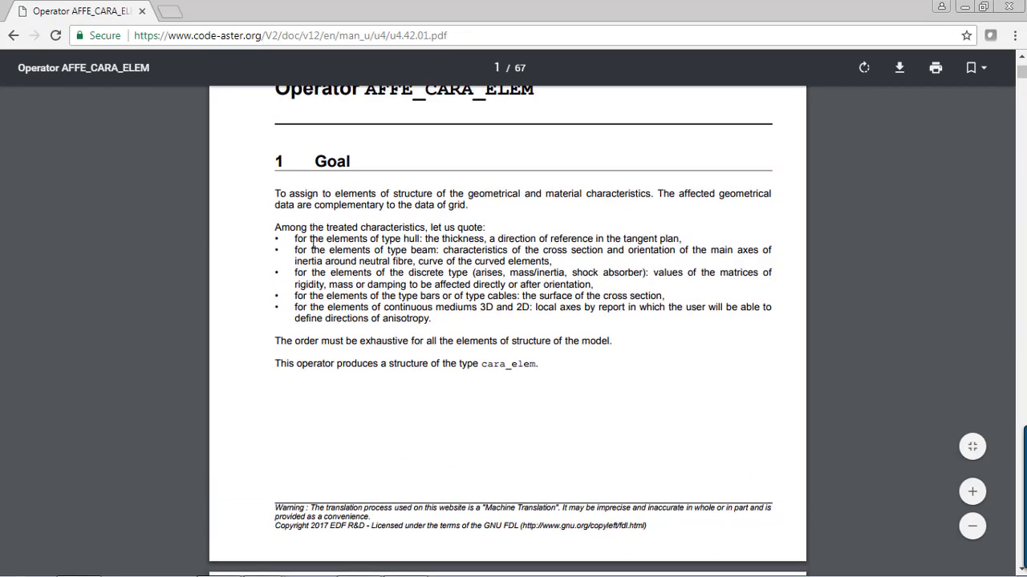
pyautogui.scroll(-5, 332, 290)
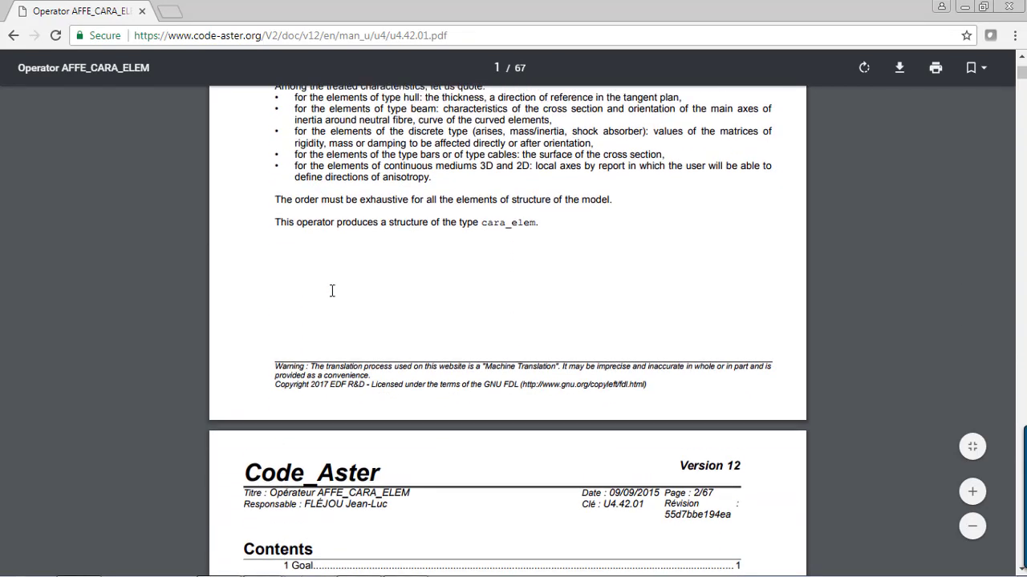
pyautogui.scroll(-3, 307, 278)
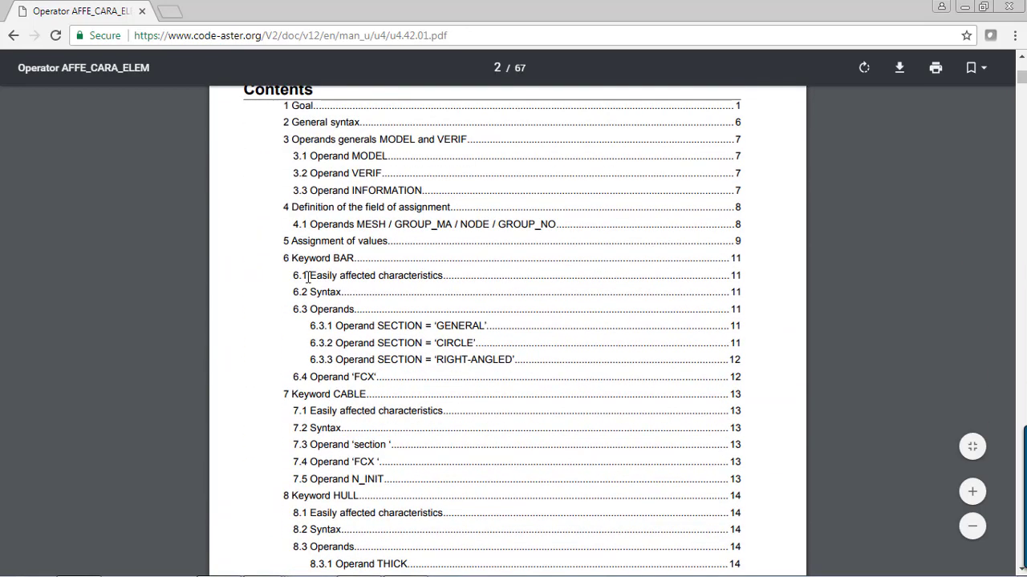
pyautogui.scroll(-20, 324, 251)
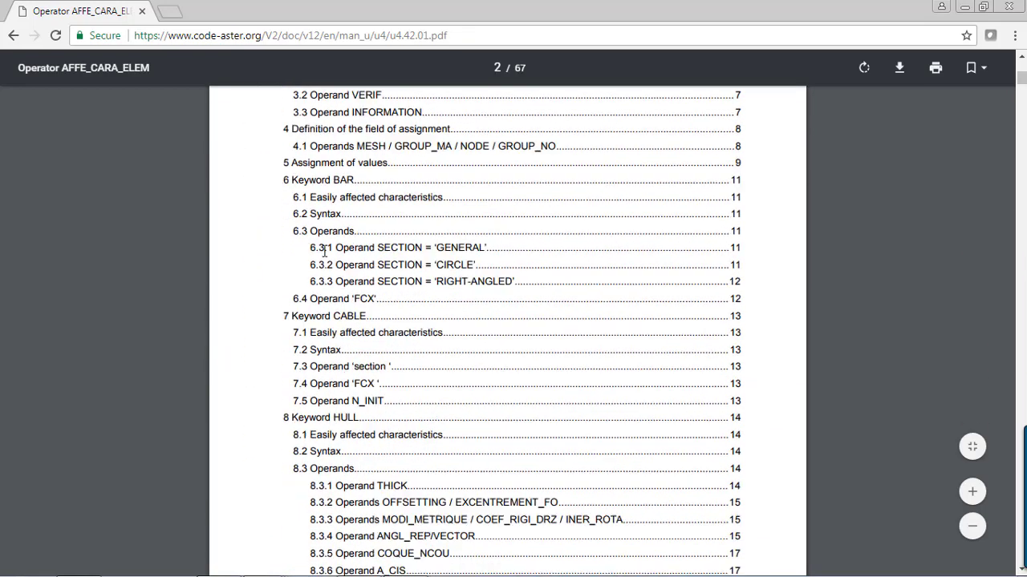
pyautogui.scroll(-20, 324, 251)
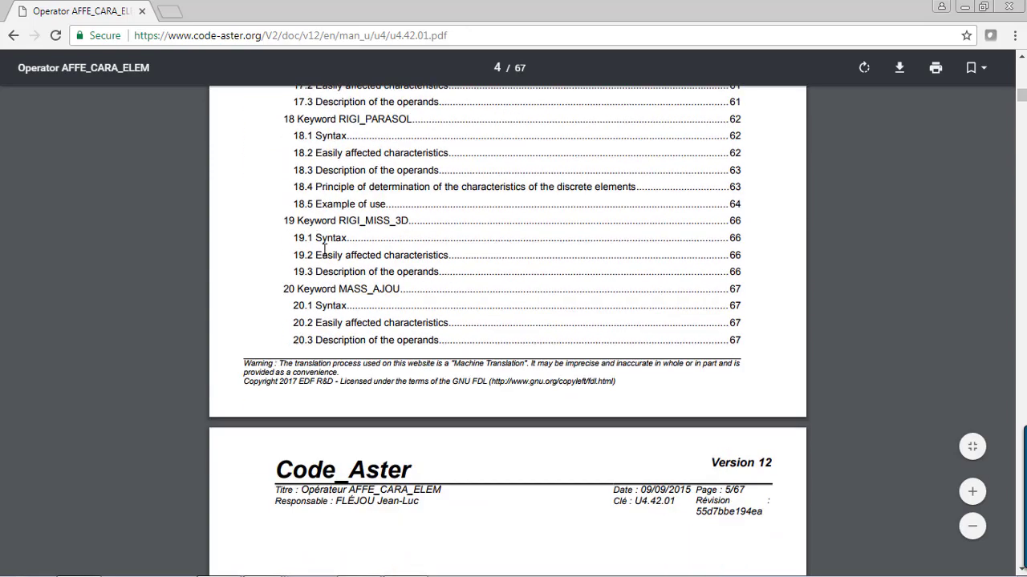
pyautogui.scroll(7, 324, 248)
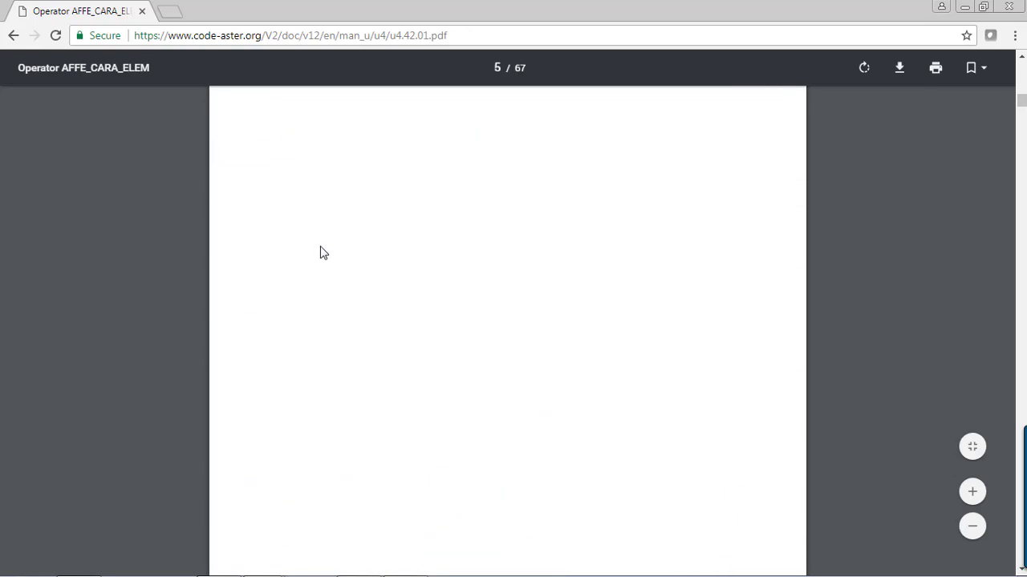
# - Examine the manual's general syntax, element keyword tables and value assignment example, through to the start of the Keyword BAR section
pyautogui.scroll(-1, 323, 253)
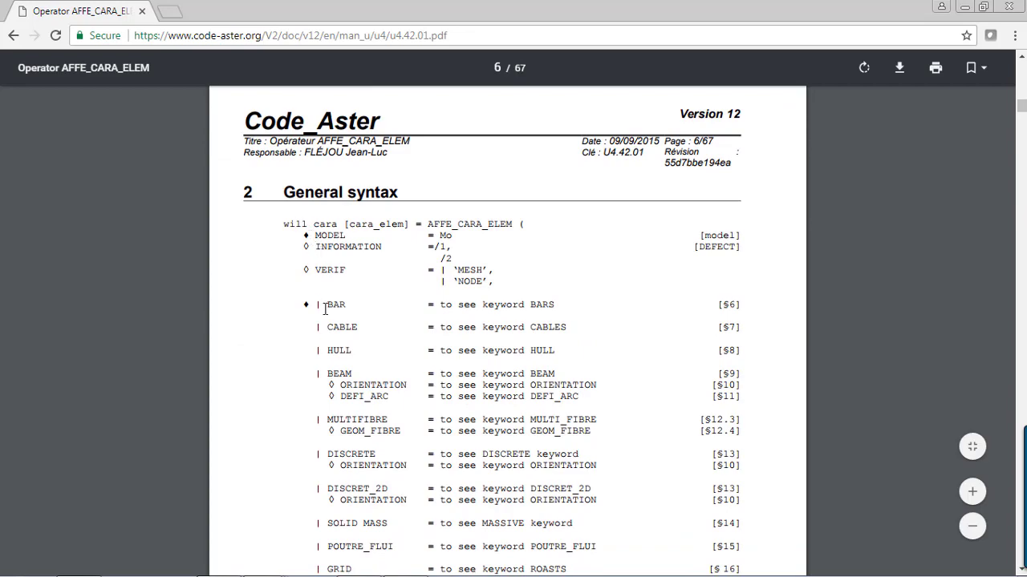
pyautogui.scroll(-10, 337, 343)
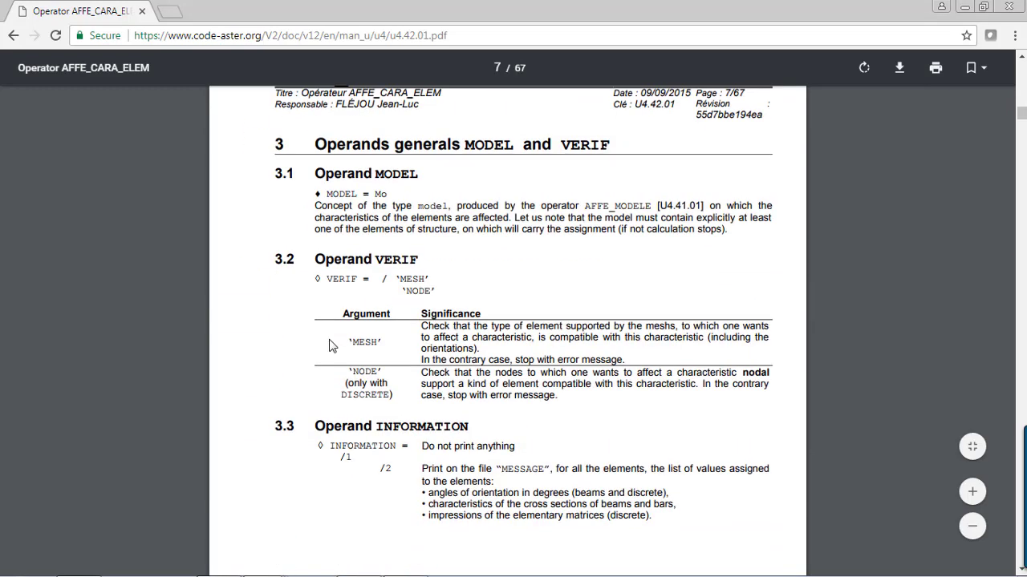
pyautogui.scroll(-15, 326, 382)
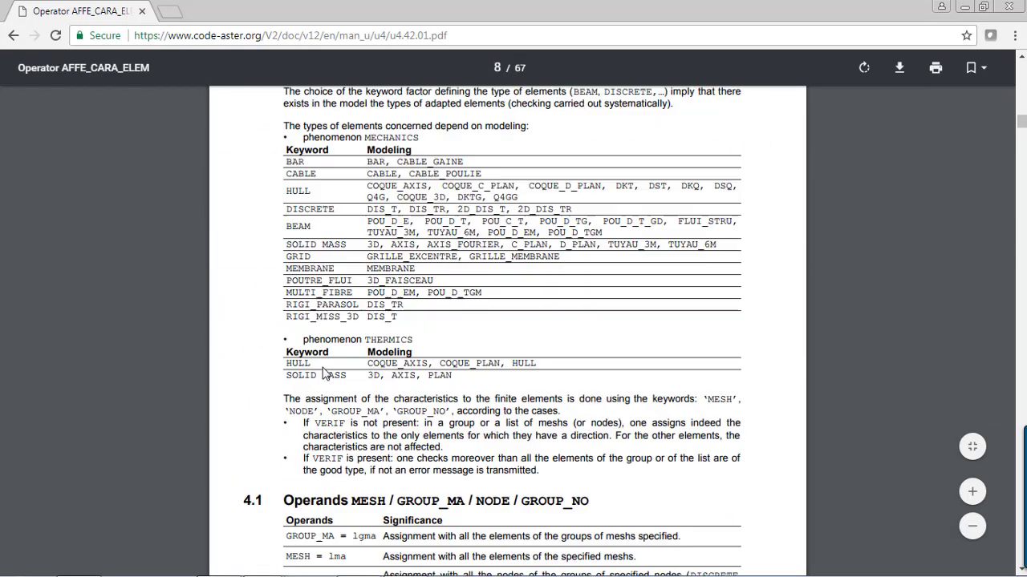
pyautogui.scroll(-6, 324, 373)
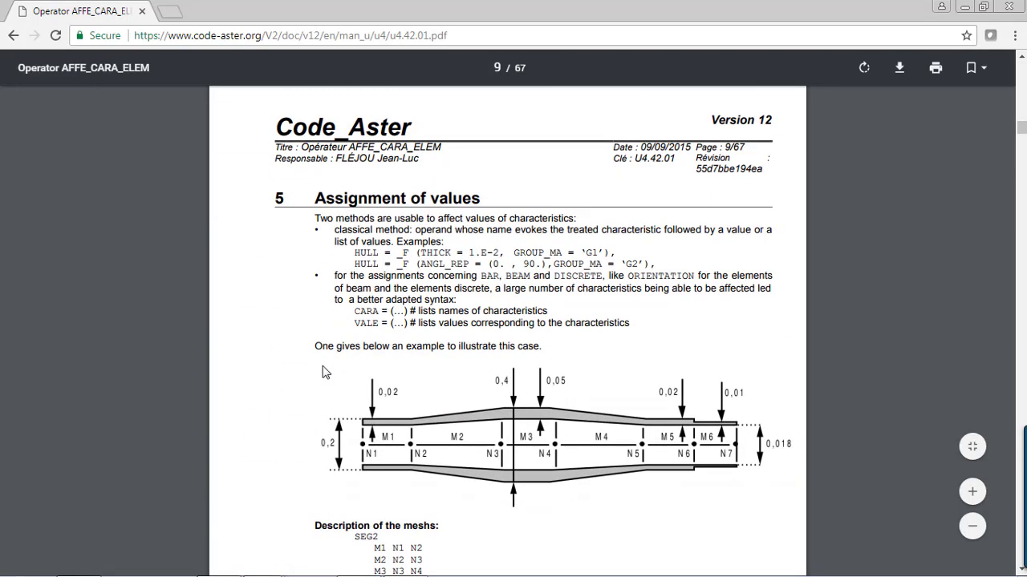
pyautogui.scroll(-18, 325, 372)
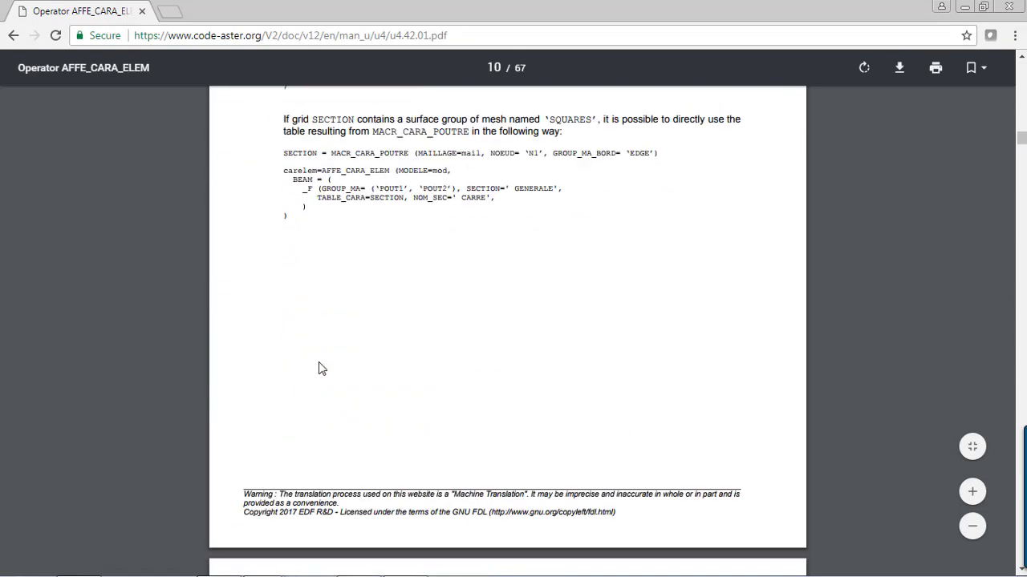
pyautogui.scroll(-10, 318, 368)
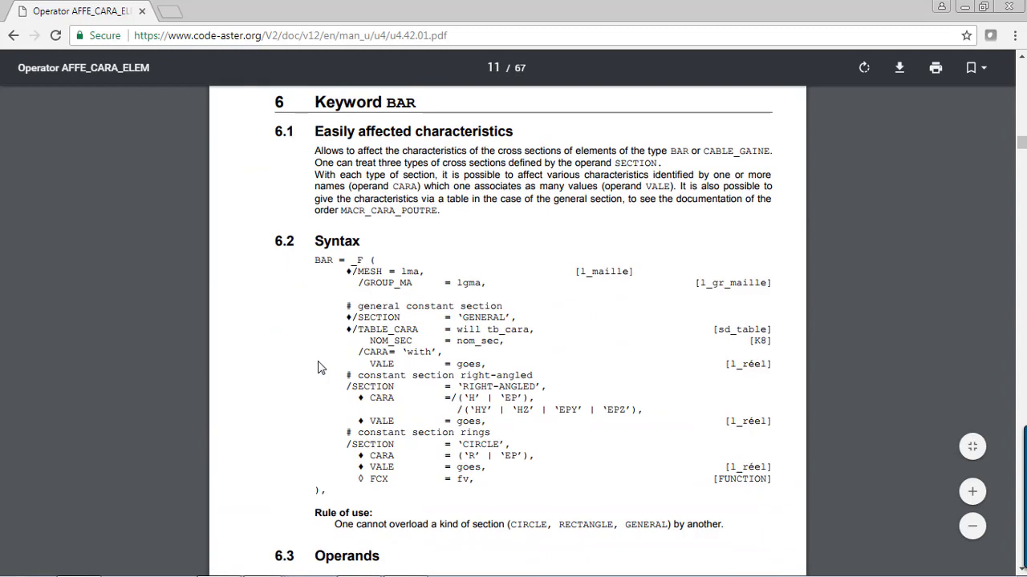
pyautogui.scroll(2, 357, 298)
pyautogui.scroll(2, 373, 231)
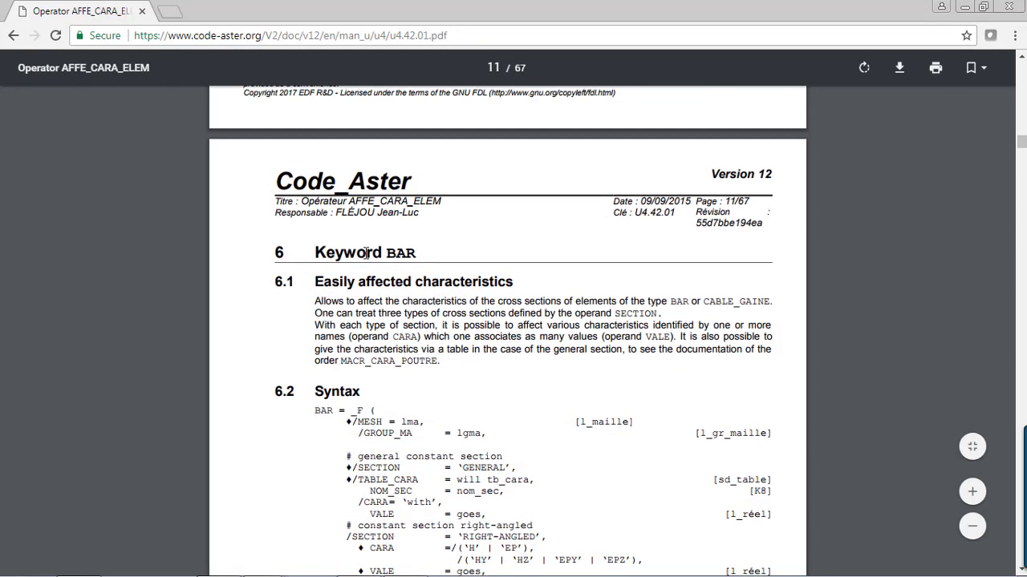
# - Examine the BAR syntax and the CIRCLE section operands R and EP together with the circular section figure
pyautogui.scroll(-20, 365, 253)
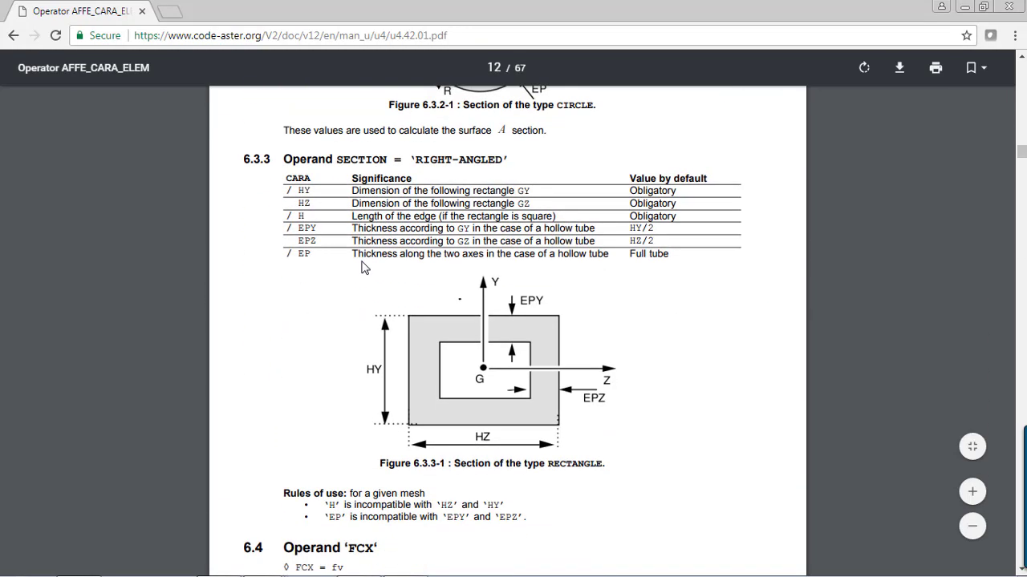
pyautogui.scroll(10, 361, 267)
pyautogui.scroll(-14, 361, 271)
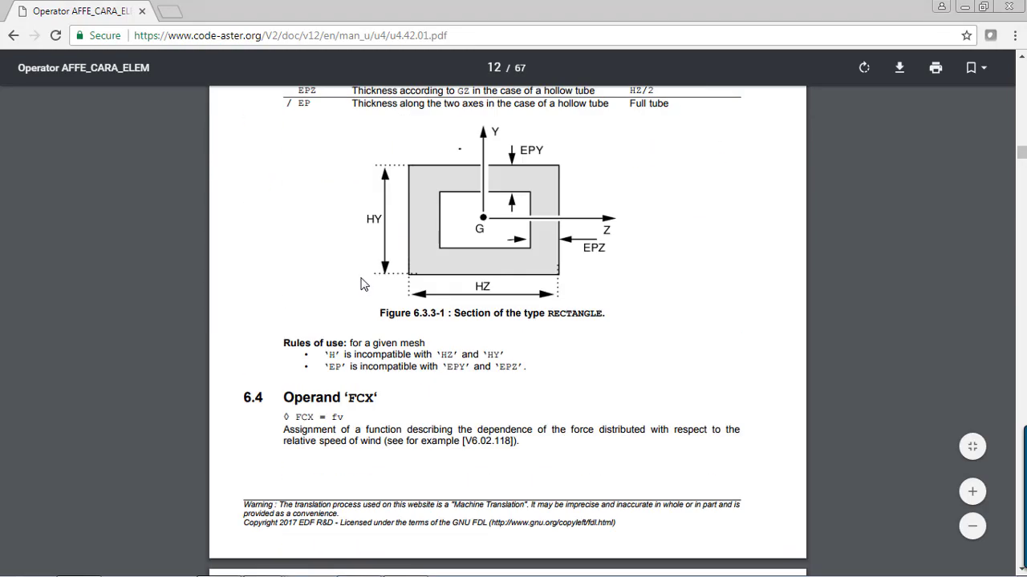
pyautogui.scroll(8, 360, 283)
pyautogui.scroll(4, 489, 240)
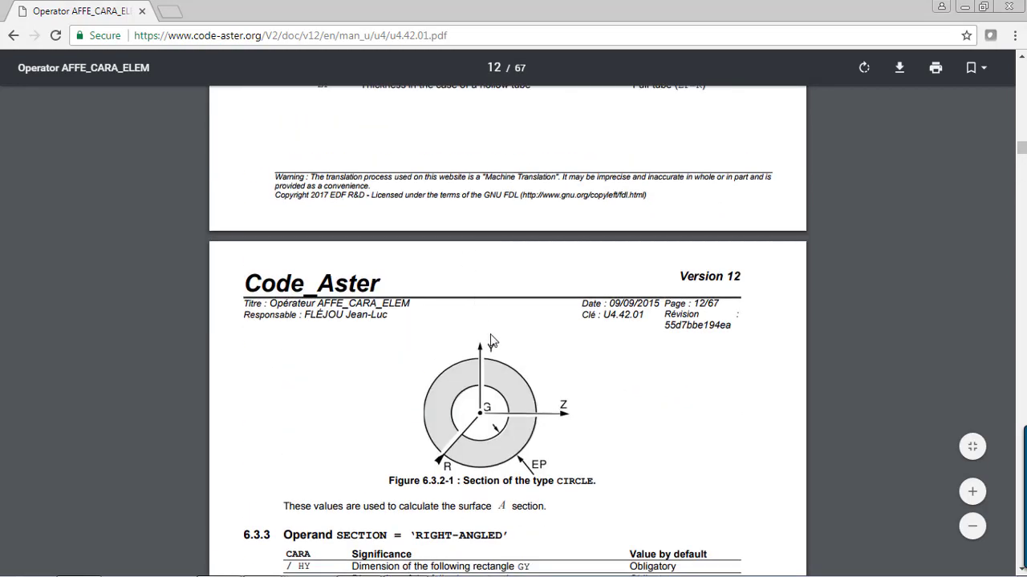
pyautogui.scroll(12, 477, 433)
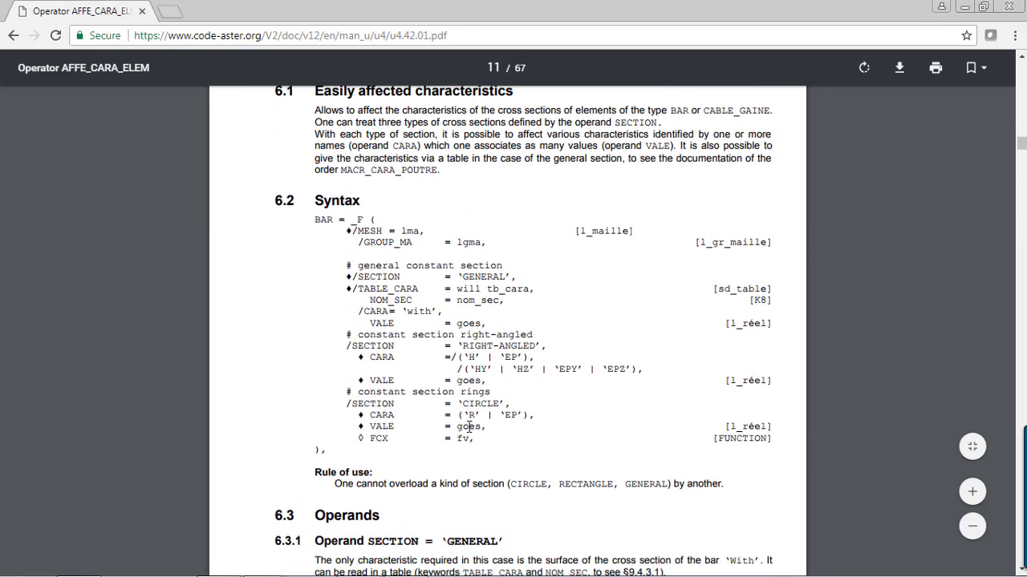
pyautogui.scroll(-5, 418, 423)
pyautogui.scroll(-8, 402, 418)
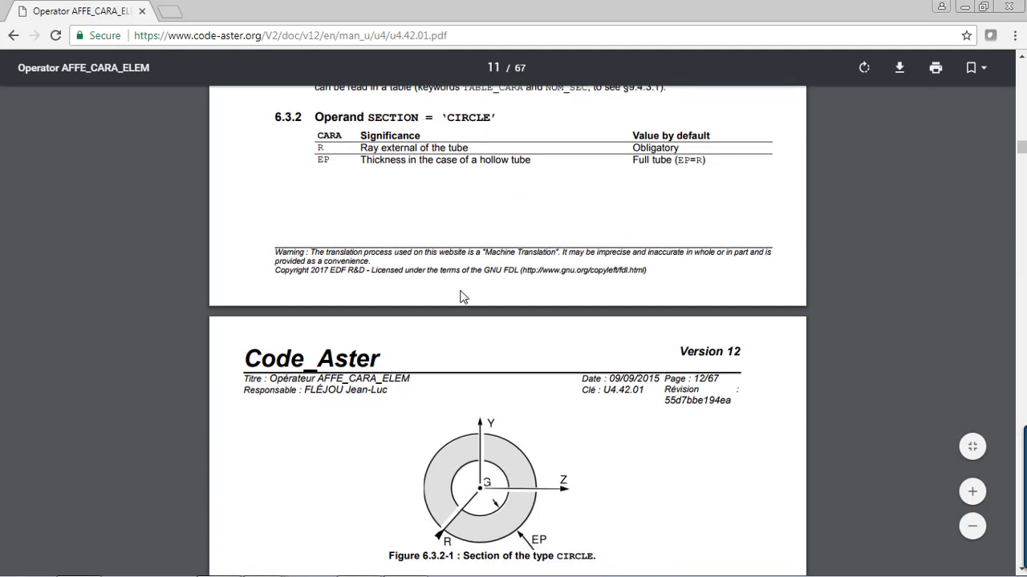
pyautogui.scroll(-3, 464, 297)
pyautogui.scroll(3, 457, 264)
pyautogui.scroll(-1, 473, 528)
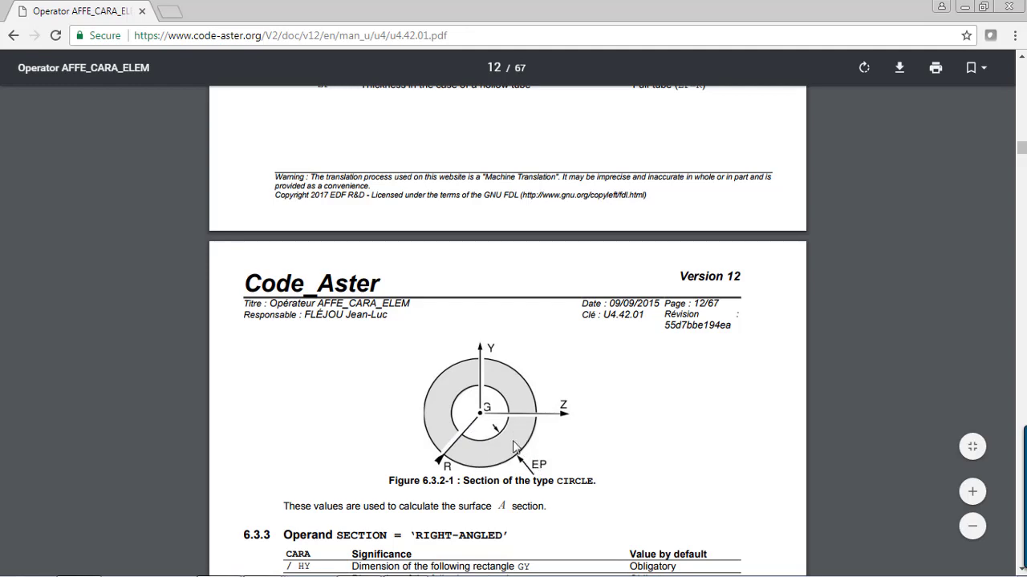
# - Examine the RIGHT-ANGLED section operands and figure, then the FCX operand and the CABLE keyword section
pyautogui.scroll(-3, 514, 447)
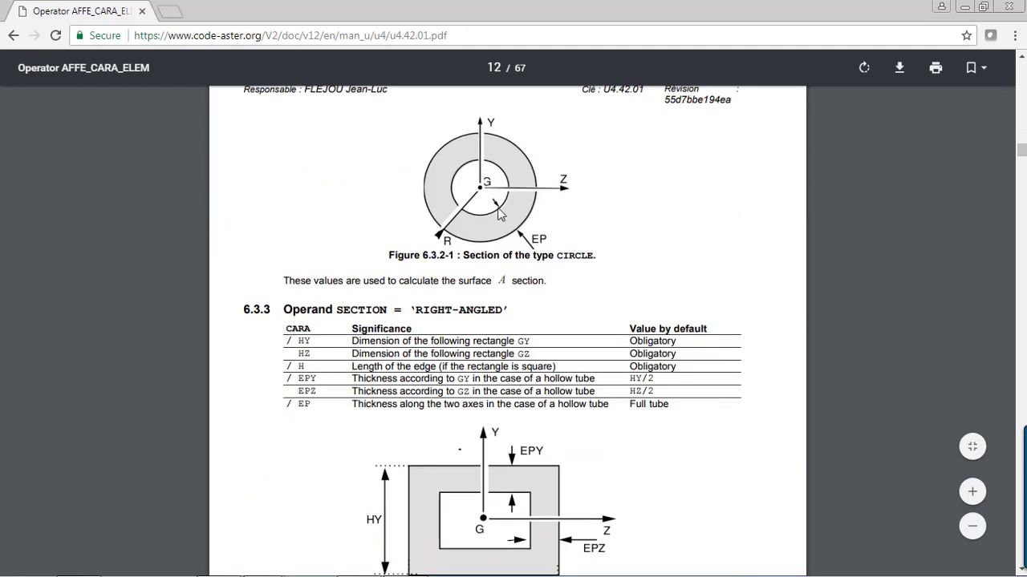
pyautogui.scroll(-1, 498, 213)
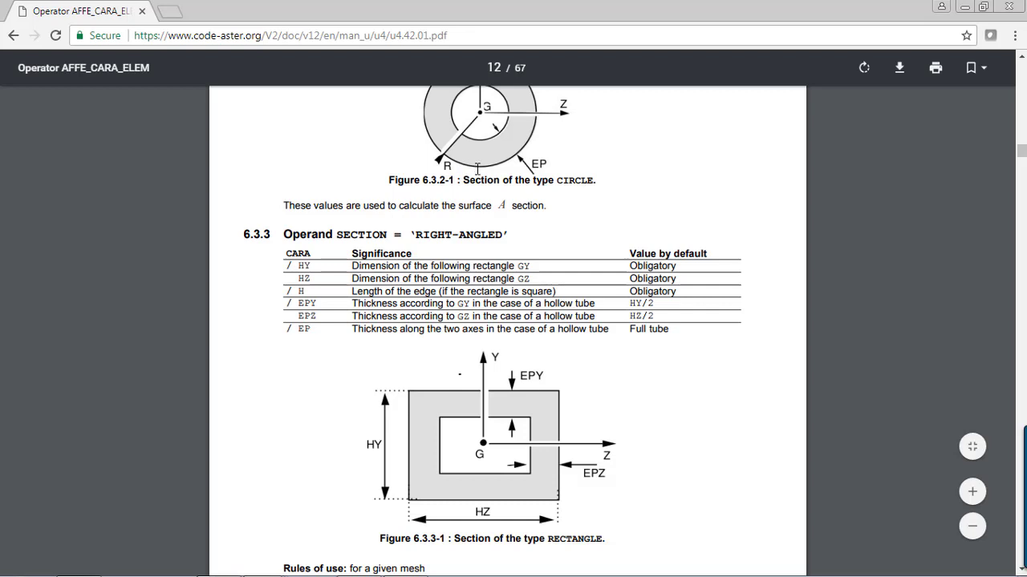
pyautogui.scroll(-2, 498, 264)
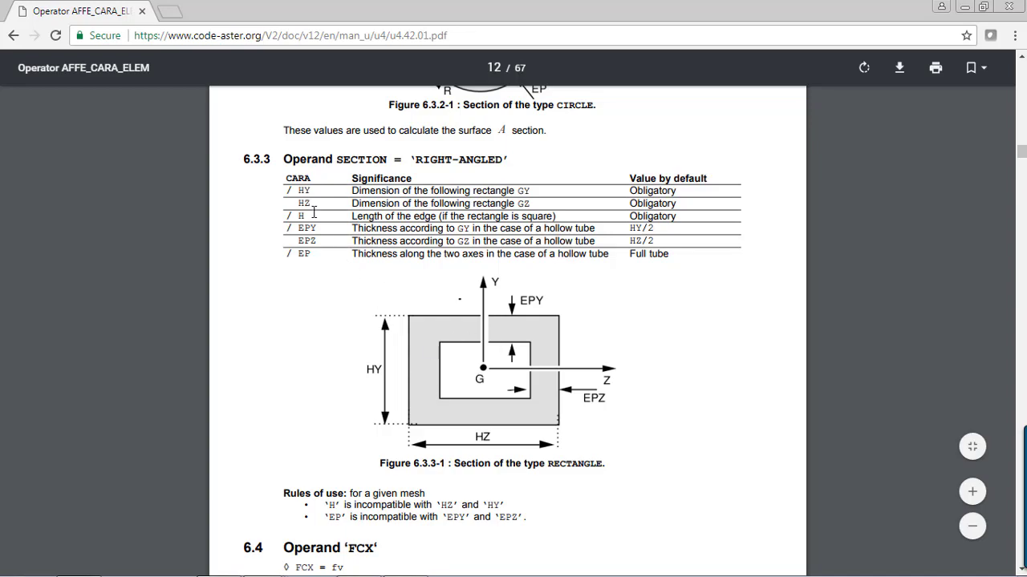
pyautogui.scroll(-7, 425, 365)
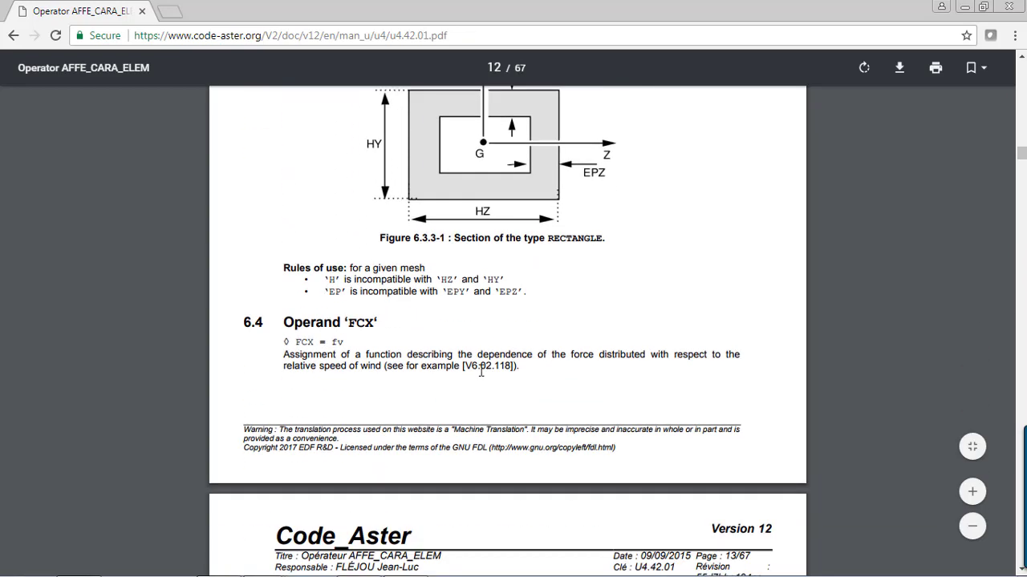
pyautogui.scroll(-6, 401, 345)
pyautogui.scroll(2, 433, 327)
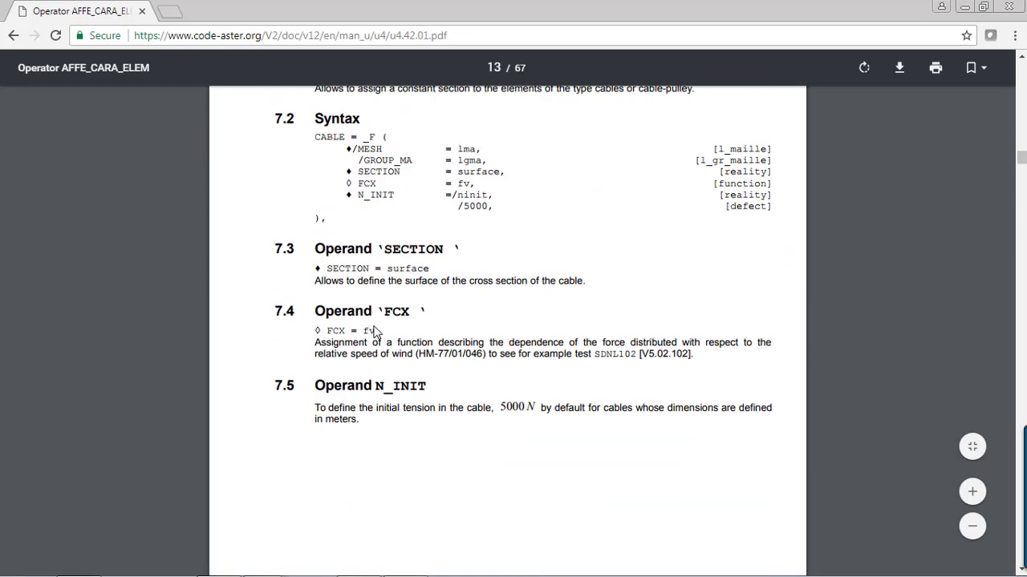
pyautogui.scroll(-5, 438, 332)
pyautogui.scroll(-4, 399, 292)
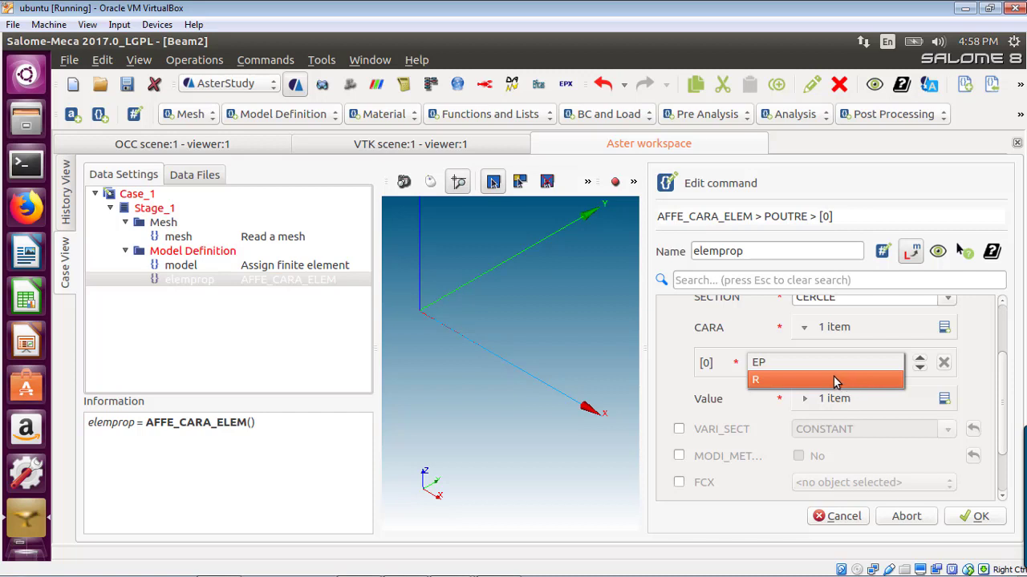
# - Back in Salome-Meca, set the first CARA item to R with a value of 100, and add EP as the second CARA item
pyautogui.click(835, 382)
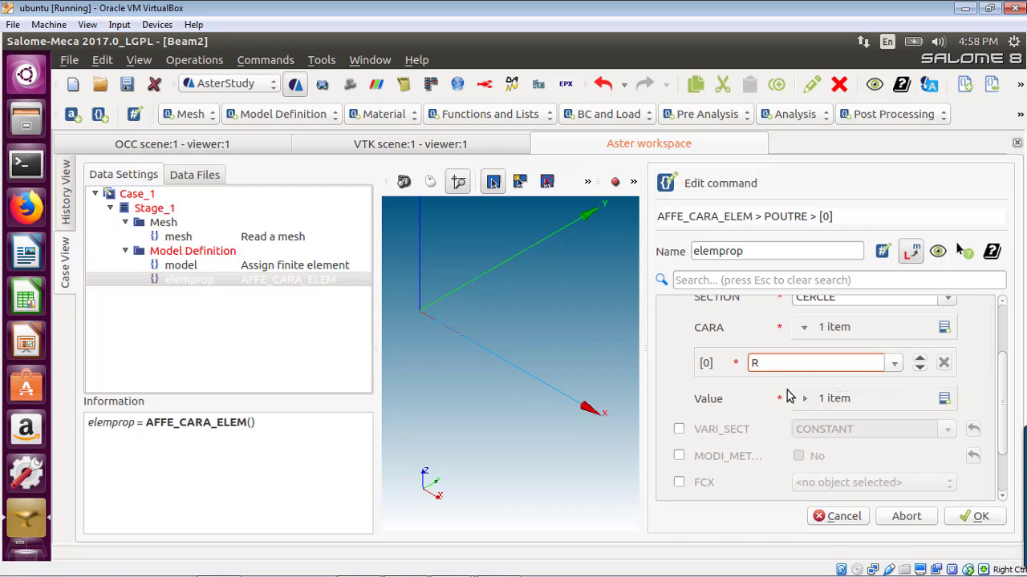
pyautogui.click(805, 399)
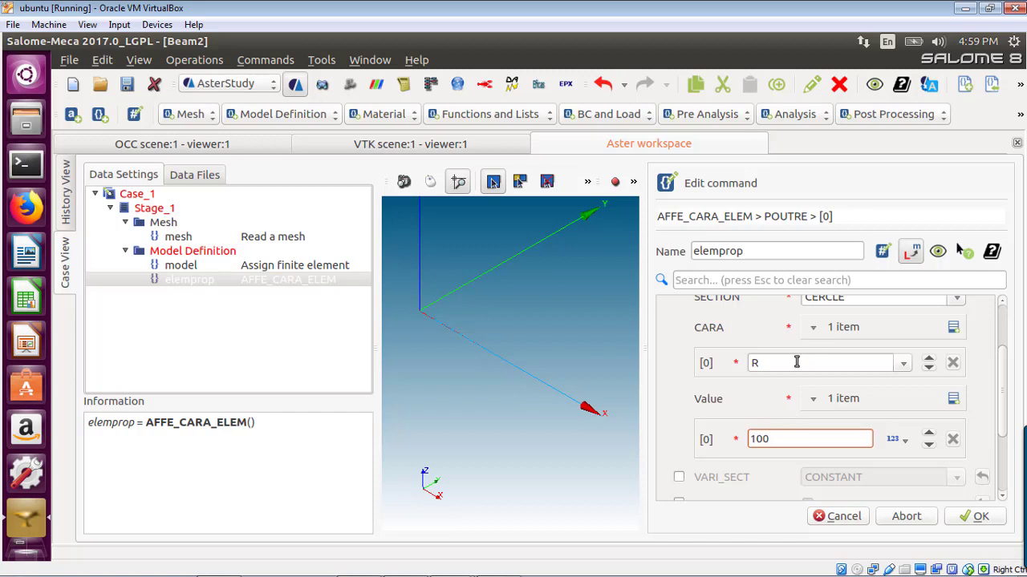
pyautogui.click(941, 343)
pyautogui.click(953, 327)
pyautogui.click(903, 391)
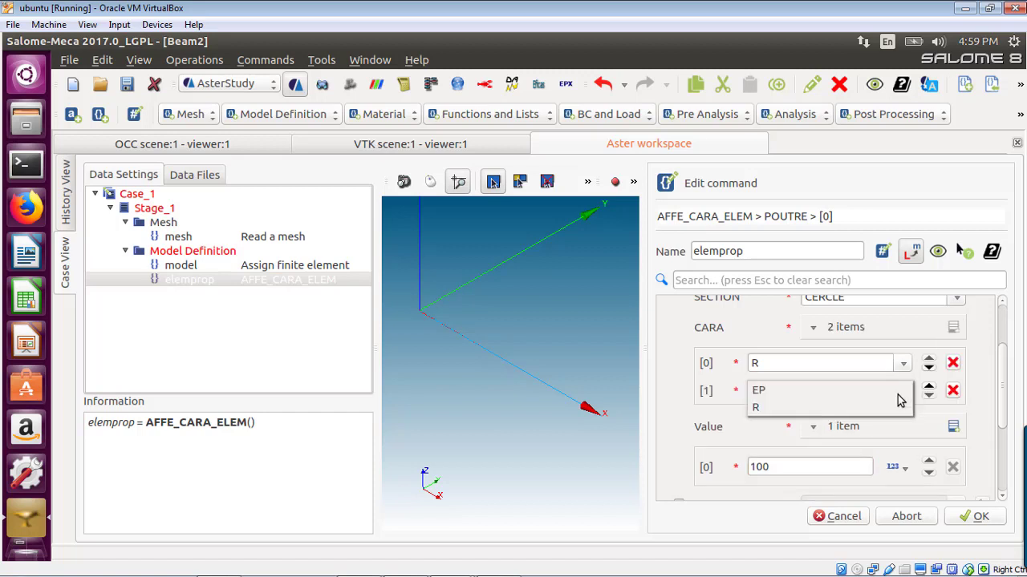
pyautogui.click(844, 390)
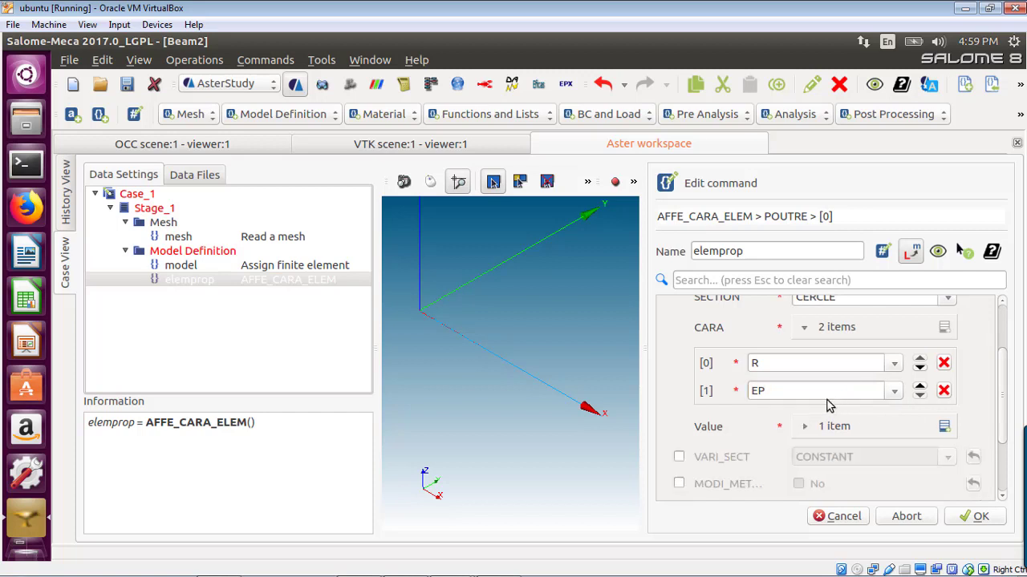
# - Add a second value of 10 for EP and accept the circular section definition
pyautogui.click(858, 426)
pyautogui.click(805, 425)
pyautogui.click(952, 426)
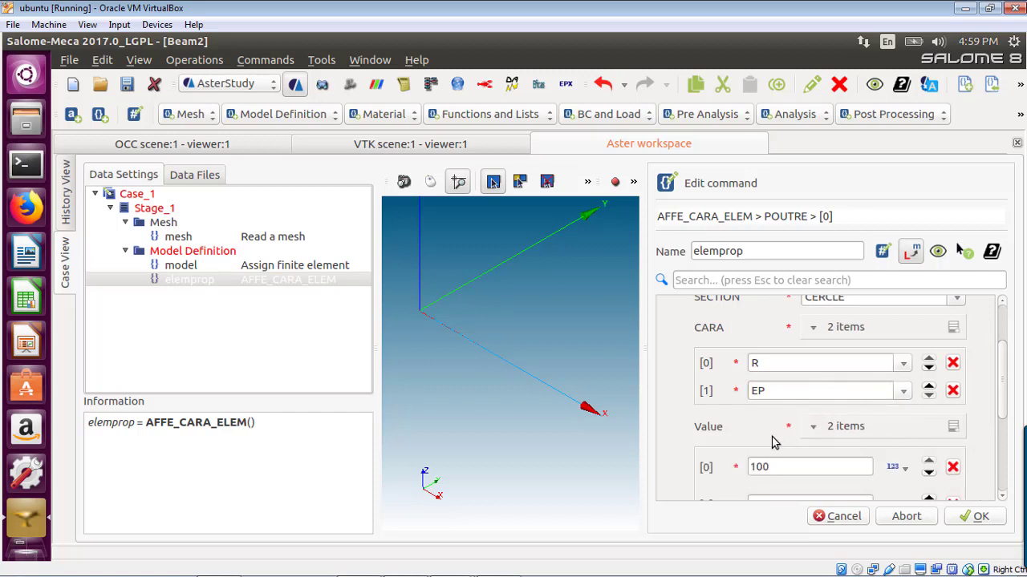
pyautogui.scroll(-1, 778, 420)
pyautogui.click(775, 459)
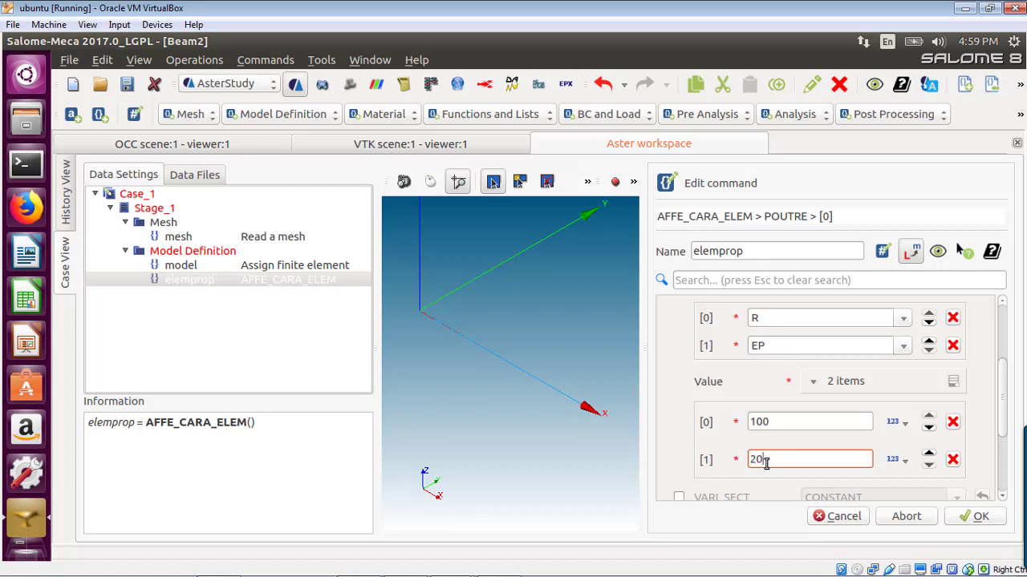
pyautogui.click(733, 444)
pyautogui.moveTo(762, 458); pyautogui.dragTo(746, 455)
pyautogui.write('10')
pyautogui.click(696, 443)
pyautogui.scroll(-3, 697, 444)
pyautogui.scroll(5, 698, 438)
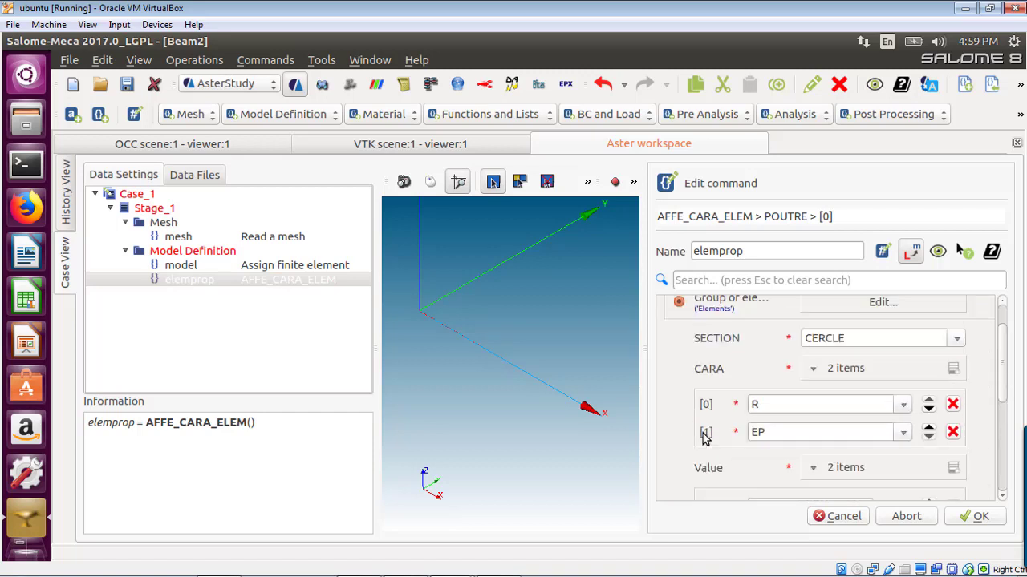
pyautogui.scroll(-3, 700, 432)
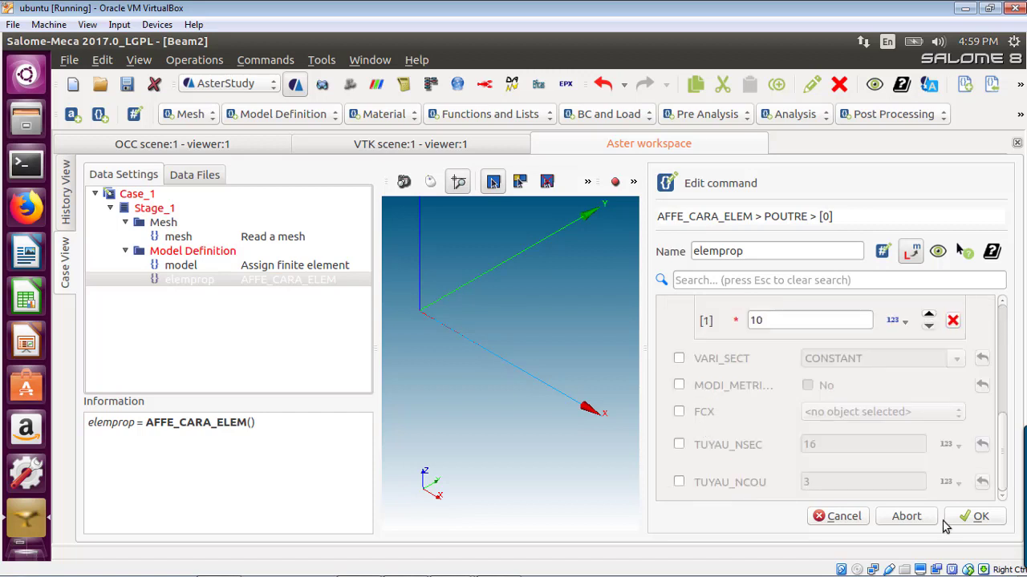
pyautogui.click(969, 520)
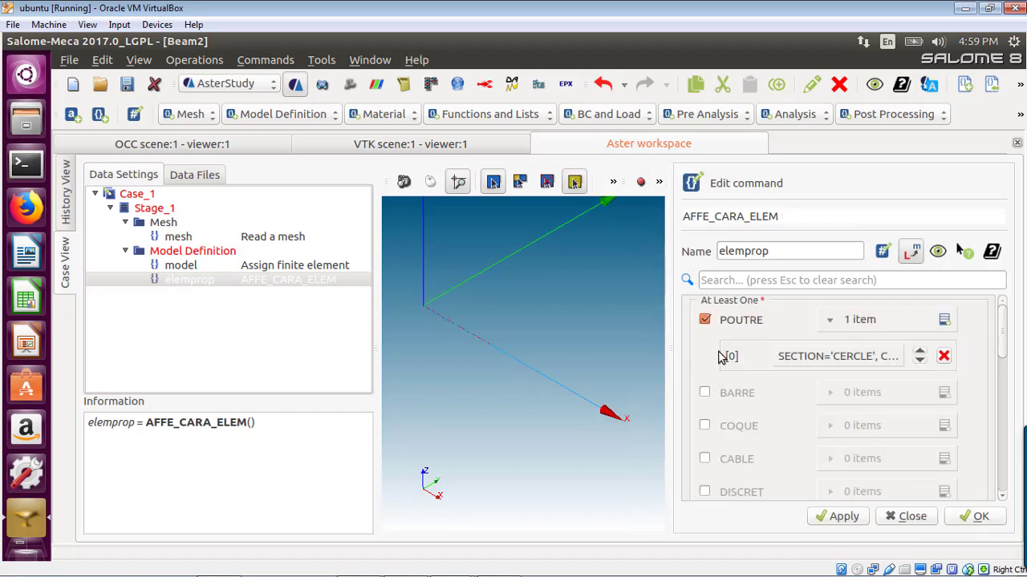
# - Review the remaining AFFE_CARA_ELEM options and the assigned model, and save the elemprop command
pyautogui.scroll(-1, 831, 357)
pyautogui.scroll(-4, 837, 359)
pyautogui.scroll(5, 841, 361)
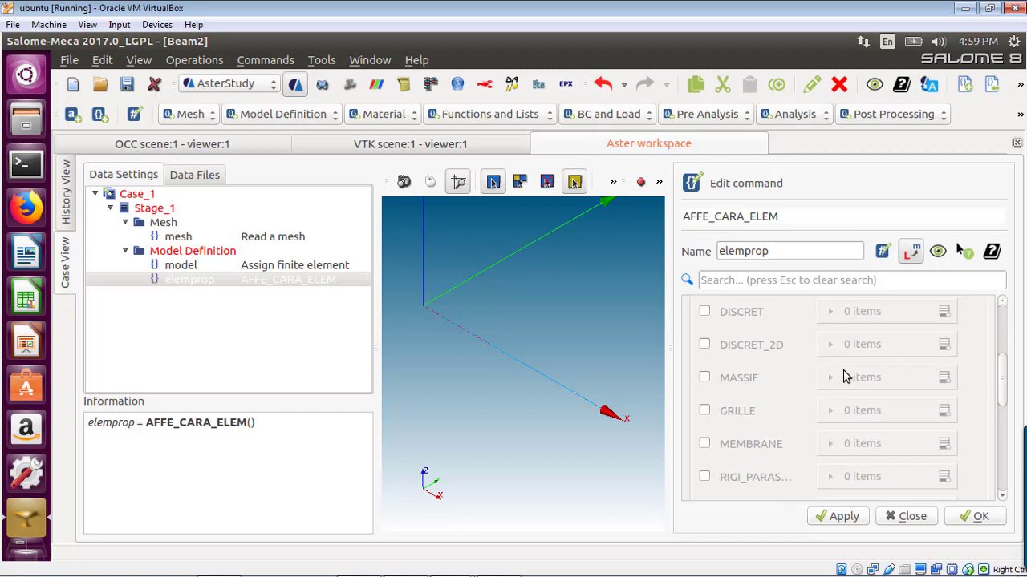
pyautogui.scroll(-10, 847, 372)
pyautogui.scroll(5, 847, 369)
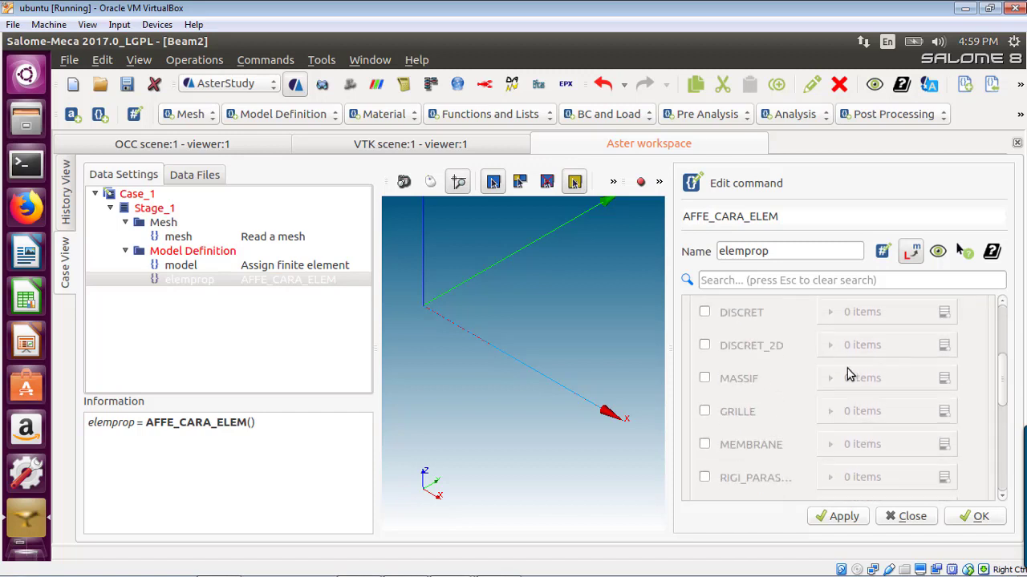
pyautogui.scroll(-6, 848, 370)
pyautogui.scroll(3, 849, 371)
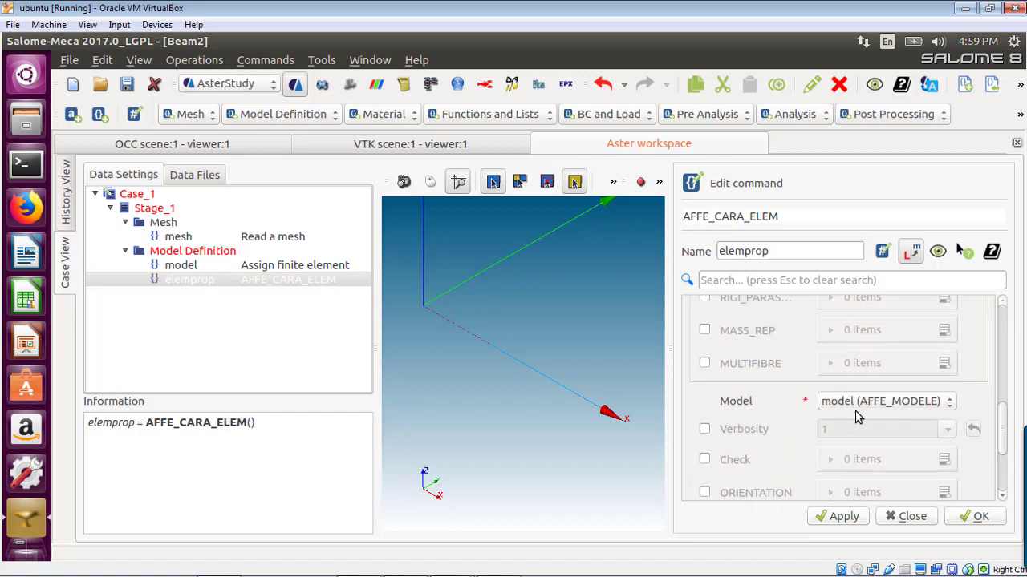
pyautogui.click(976, 517)
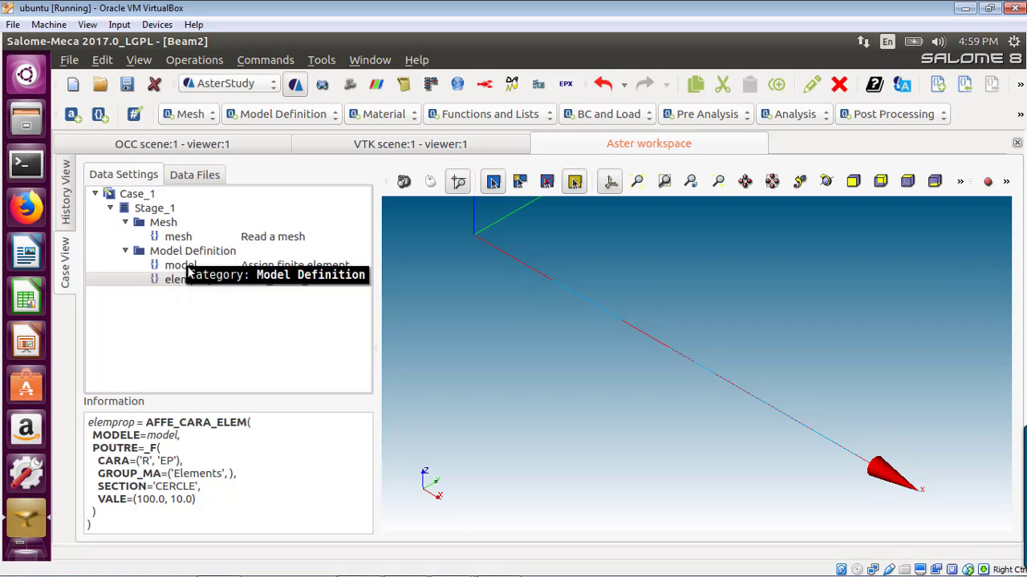
# - Add a Define a material command to the stage and enable its linear isotropic elasticity option
pyautogui.click(393, 118)
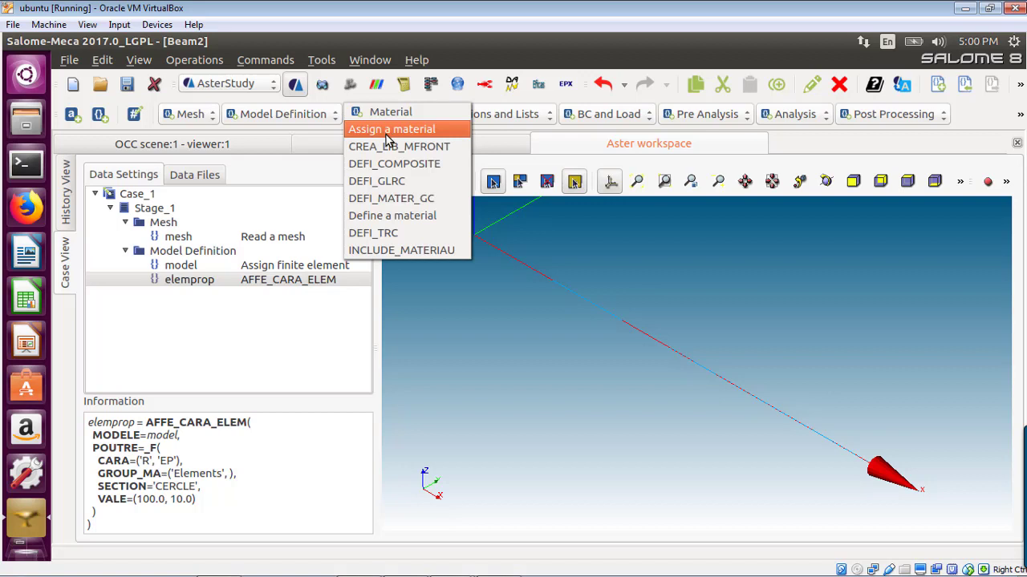
pyautogui.click(391, 217)
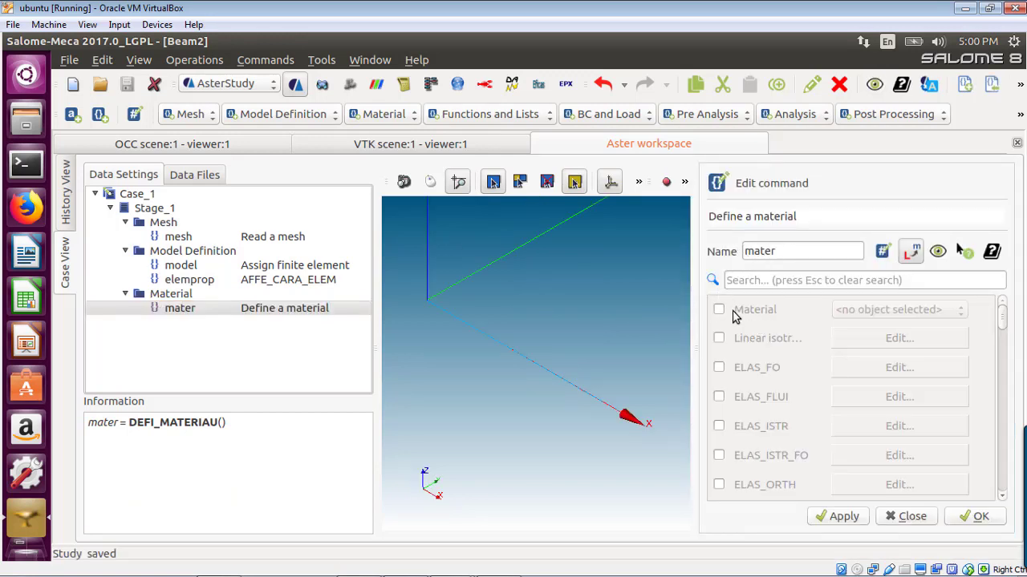
pyautogui.click(718, 338)
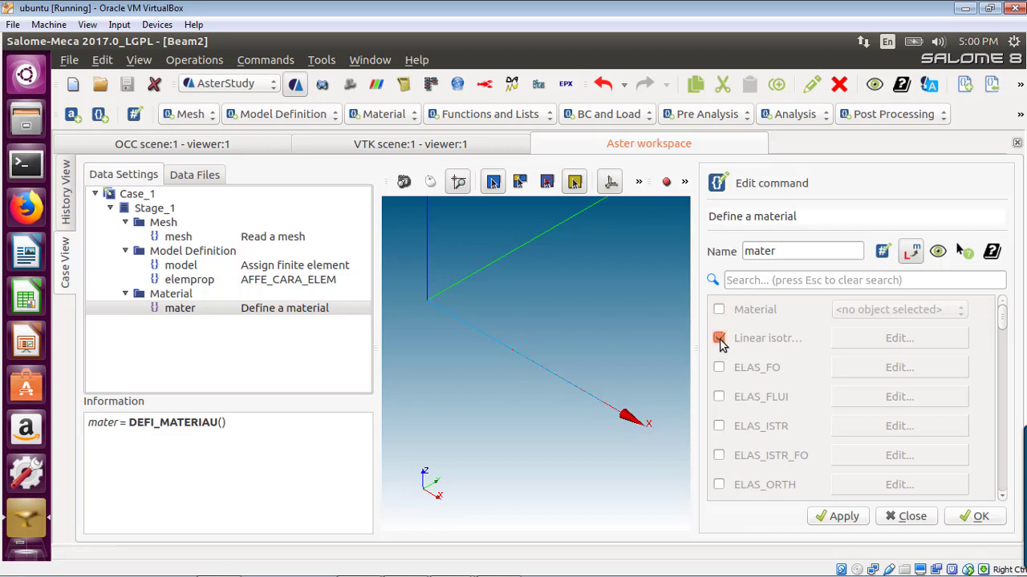
pyautogui.click(888, 345)
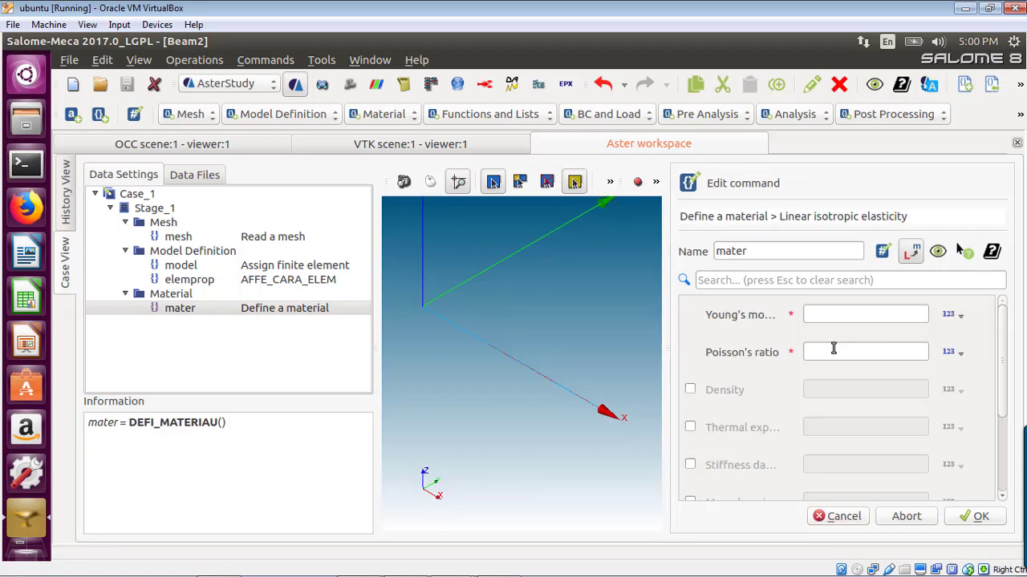
pyautogui.click(816, 317)
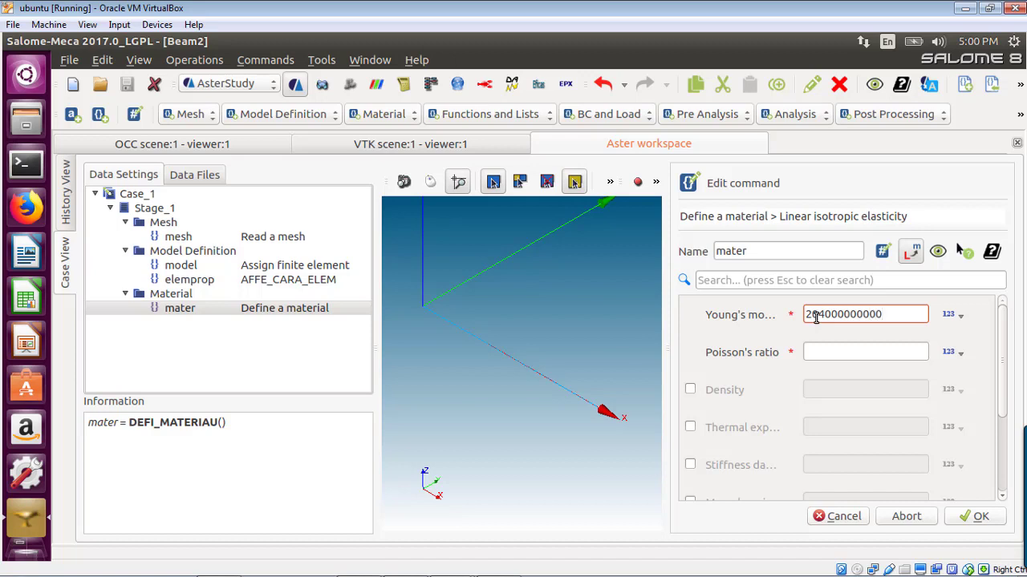
pyautogui.click(841, 346)
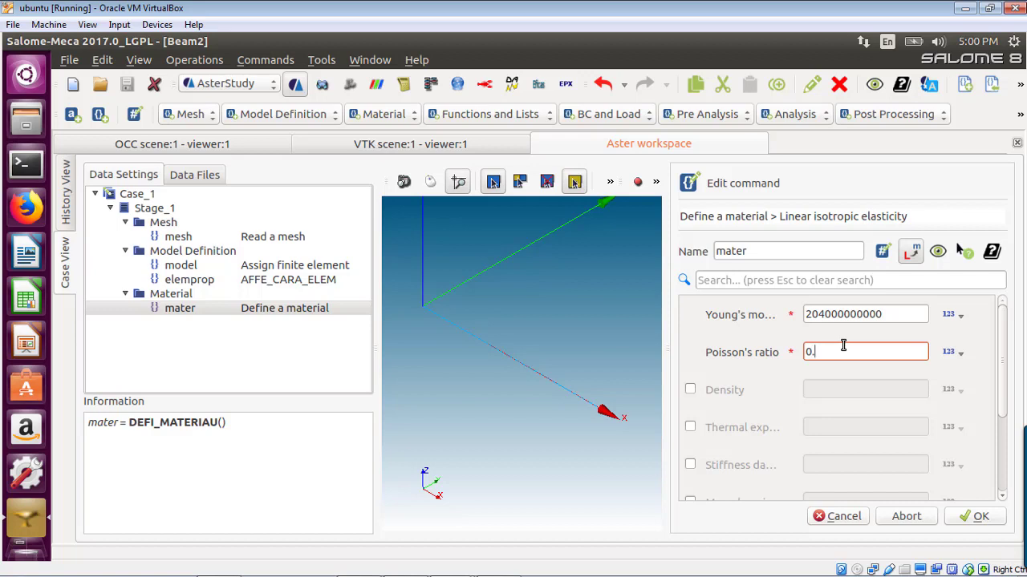
pyautogui.click(822, 372)
pyautogui.scroll(-3, 823, 380)
pyautogui.scroll(3, 822, 380)
pyautogui.scroll(-3, 833, 409)
pyautogui.scroll(3, 832, 408)
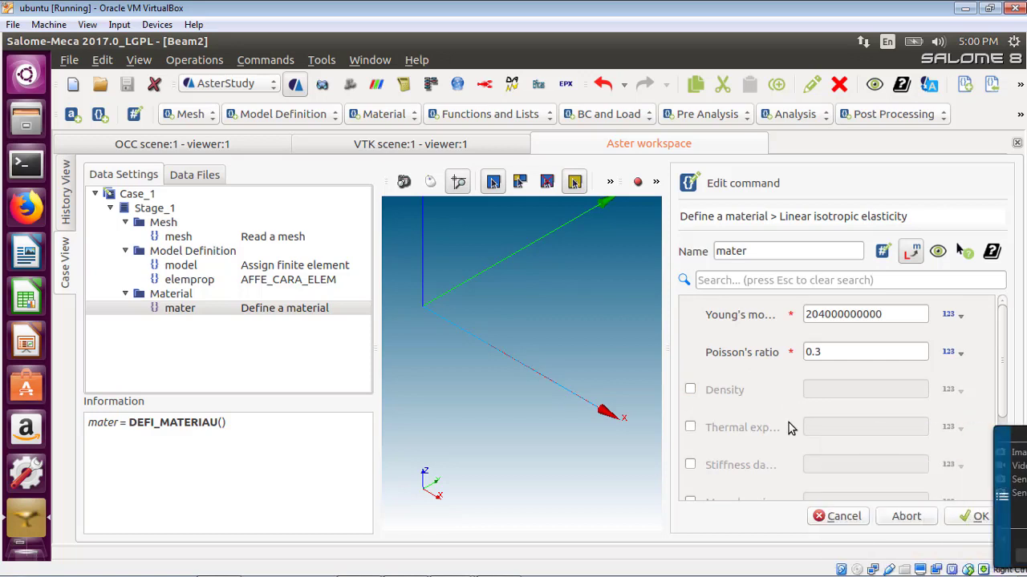
pyautogui.click(980, 518)
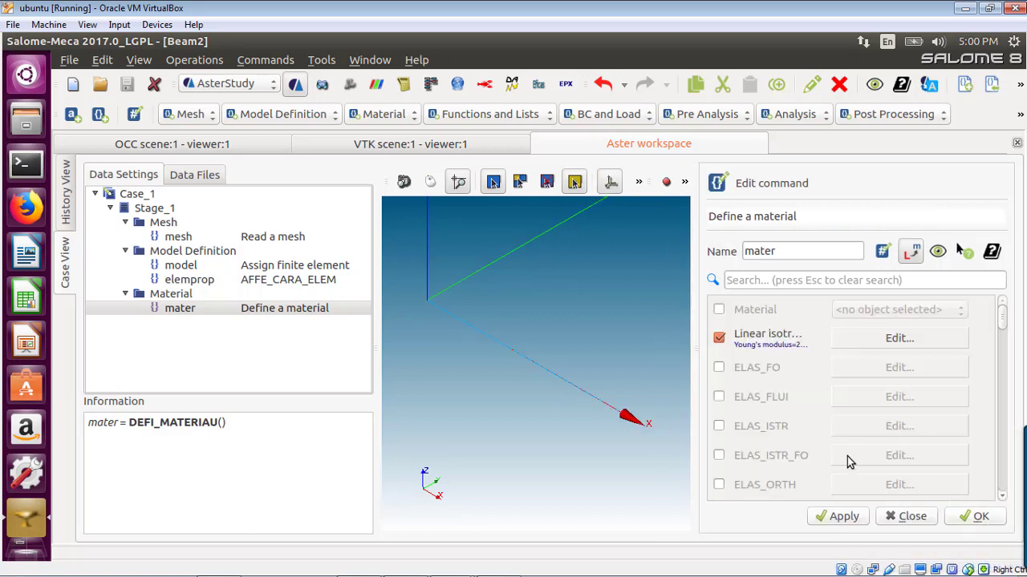
pyautogui.scroll(-5, 770, 353)
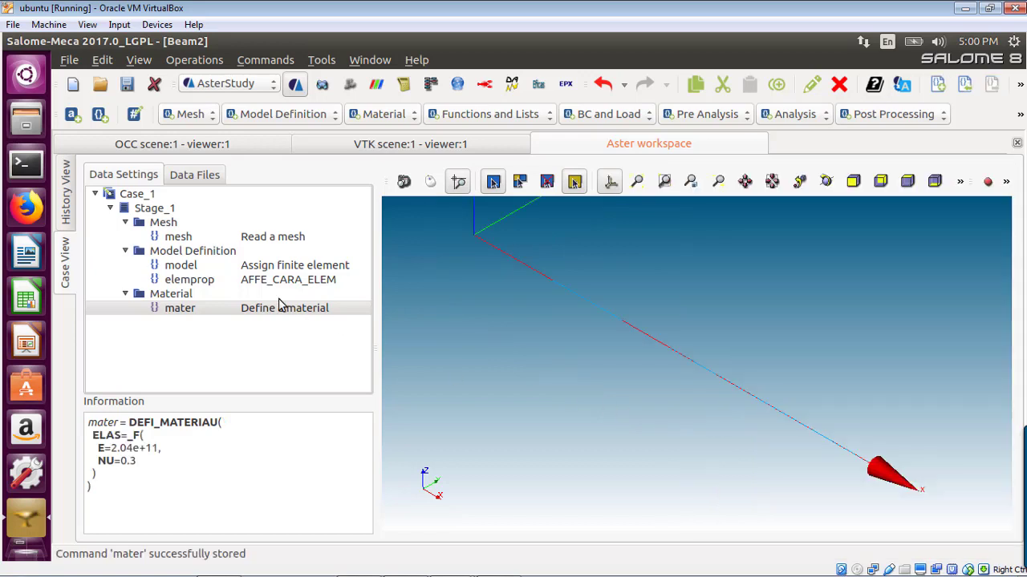
# - Add an Assign a material command based on the existing model, and open a new material assignment item for editing
pyautogui.click(374, 118)
pyautogui.click(391, 129)
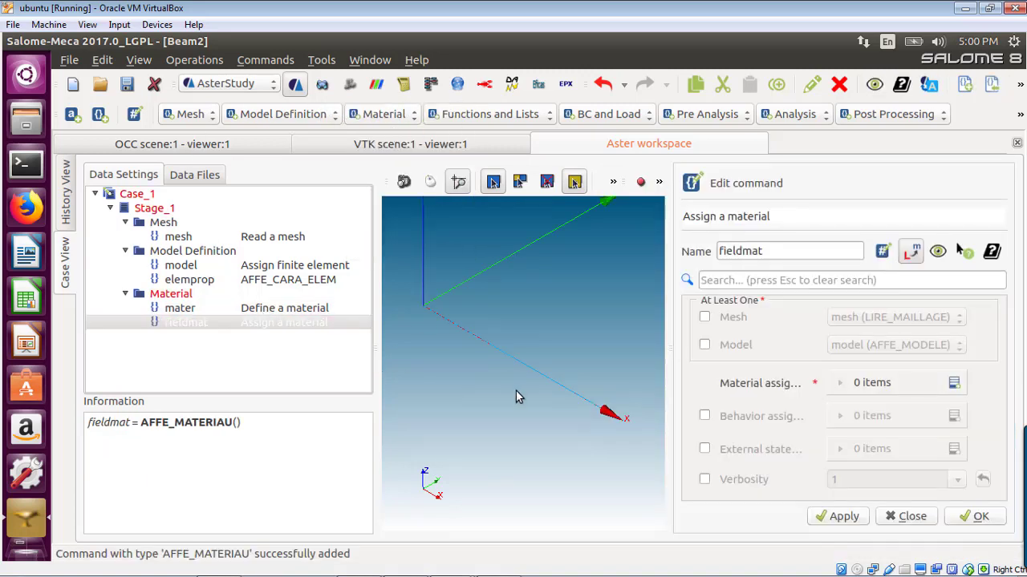
pyautogui.click(705, 346)
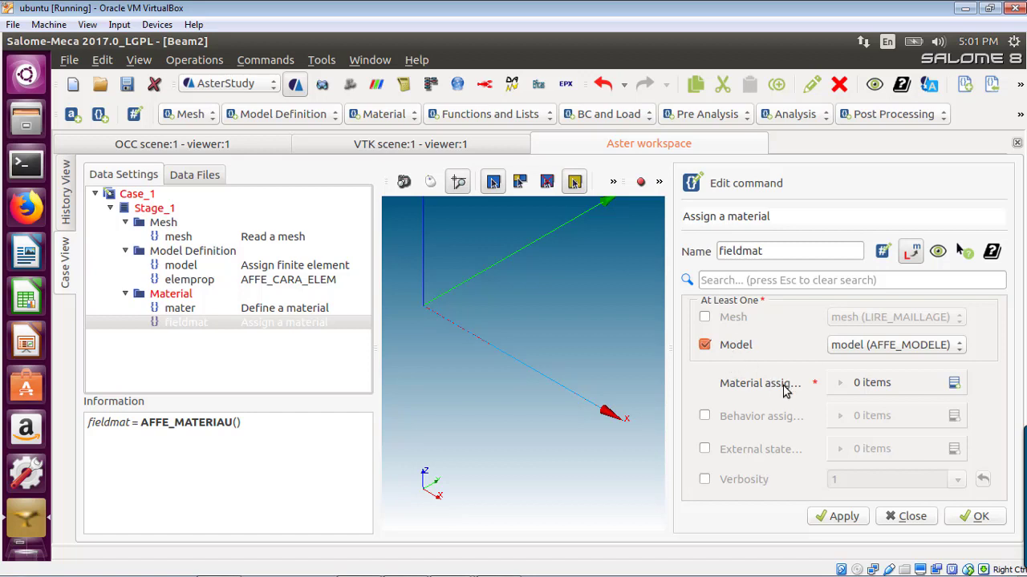
pyautogui.click(955, 385)
pyautogui.click(838, 420)
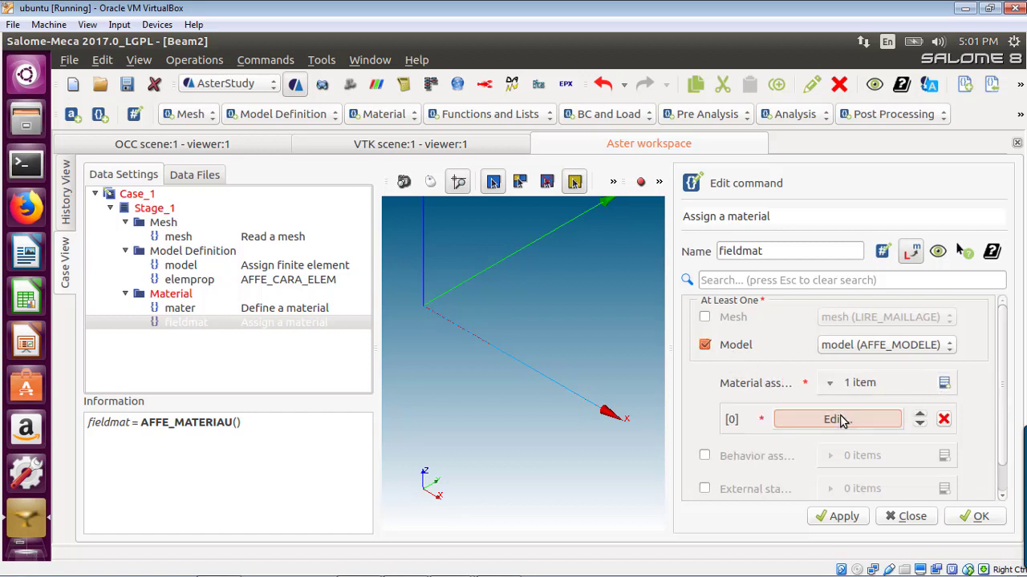
# - Assign the material mater everywhere in this item and save the fieldmat command
pyautogui.click(704, 318)
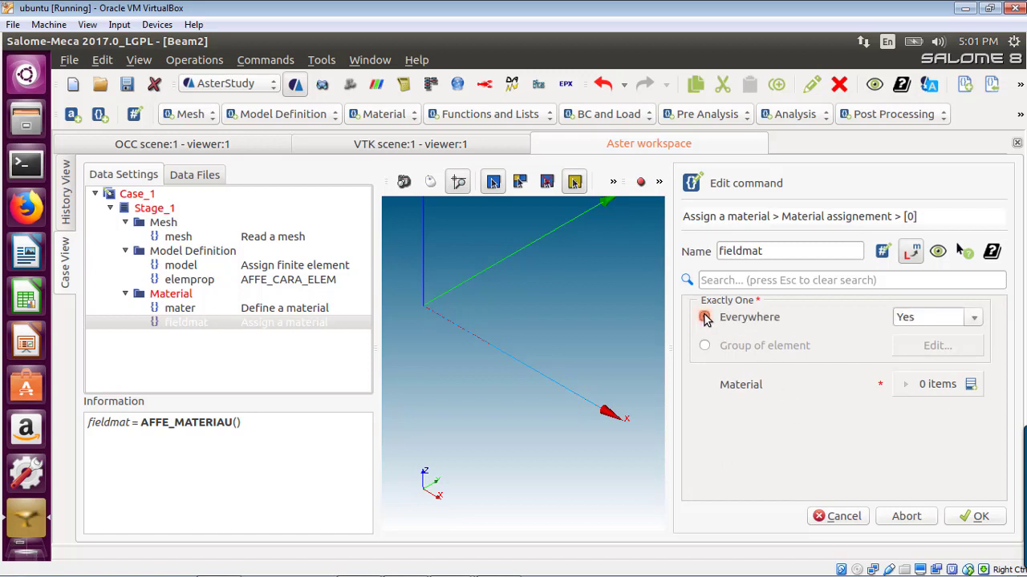
pyautogui.click(970, 384)
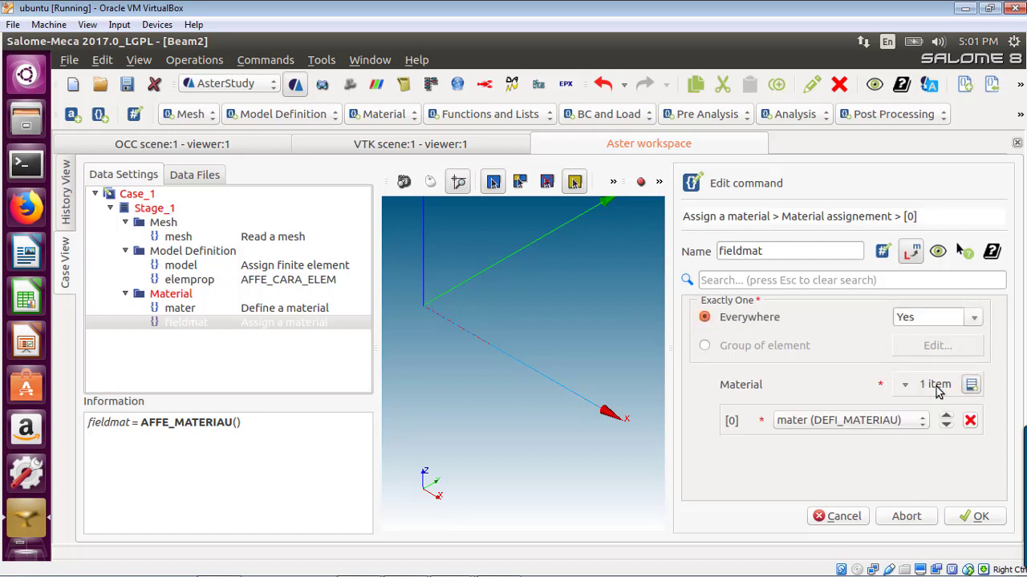
pyautogui.click(970, 385)
pyautogui.click(970, 448)
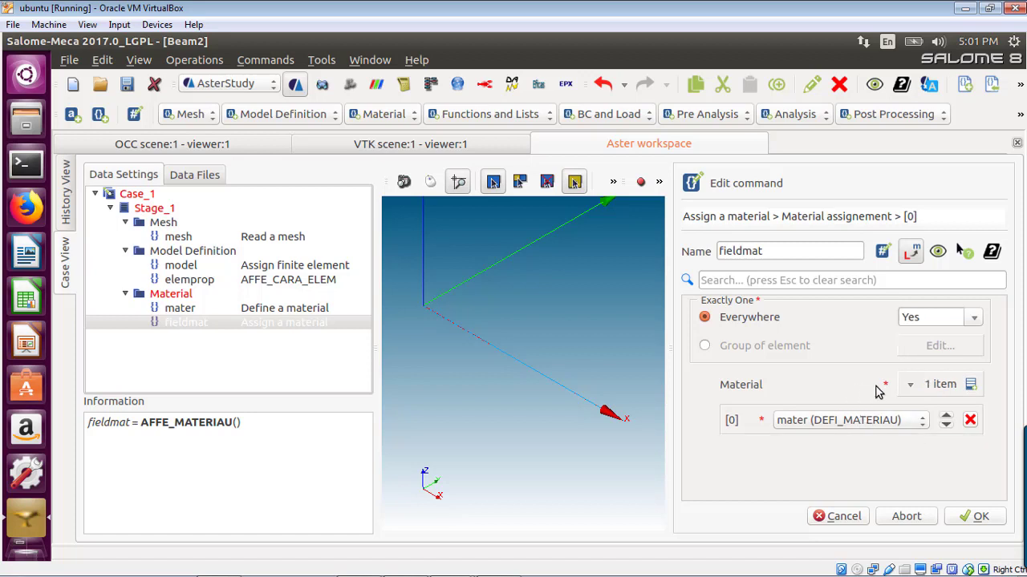
pyautogui.click(967, 518)
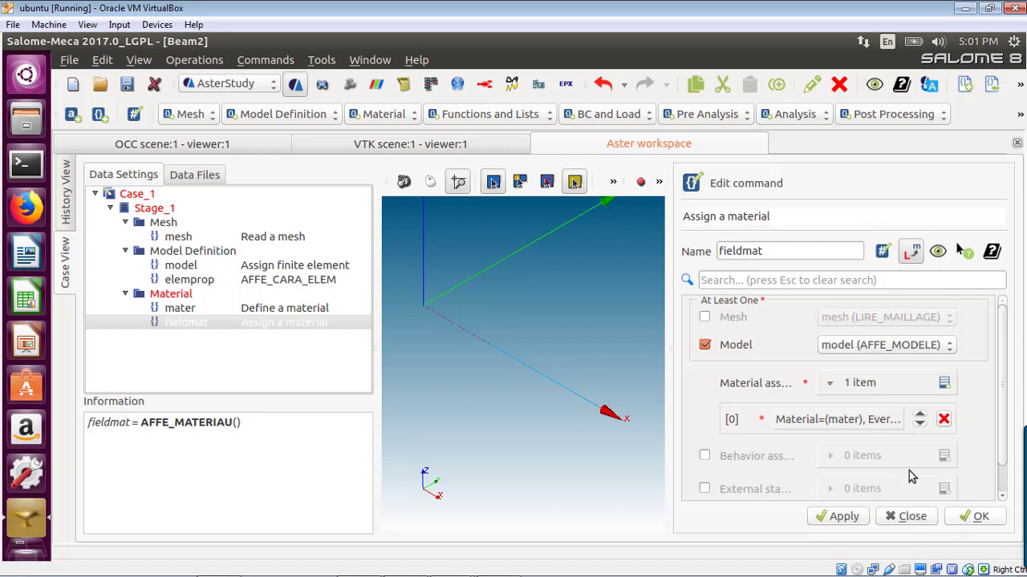
pyautogui.click(975, 522)
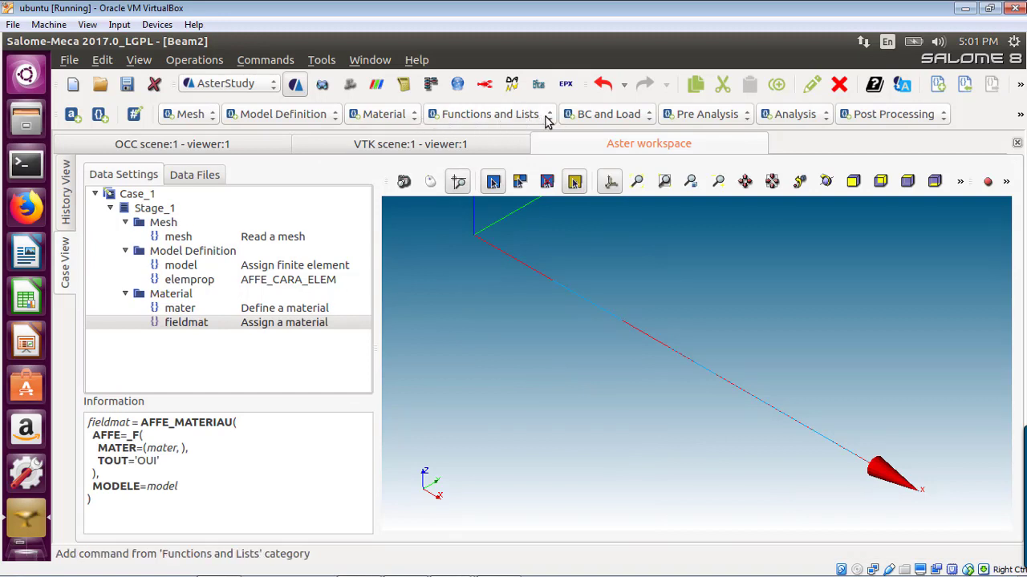
# - Add an Assign mechanical load command to the stage and name it Fixed
pyautogui.click(633, 117)
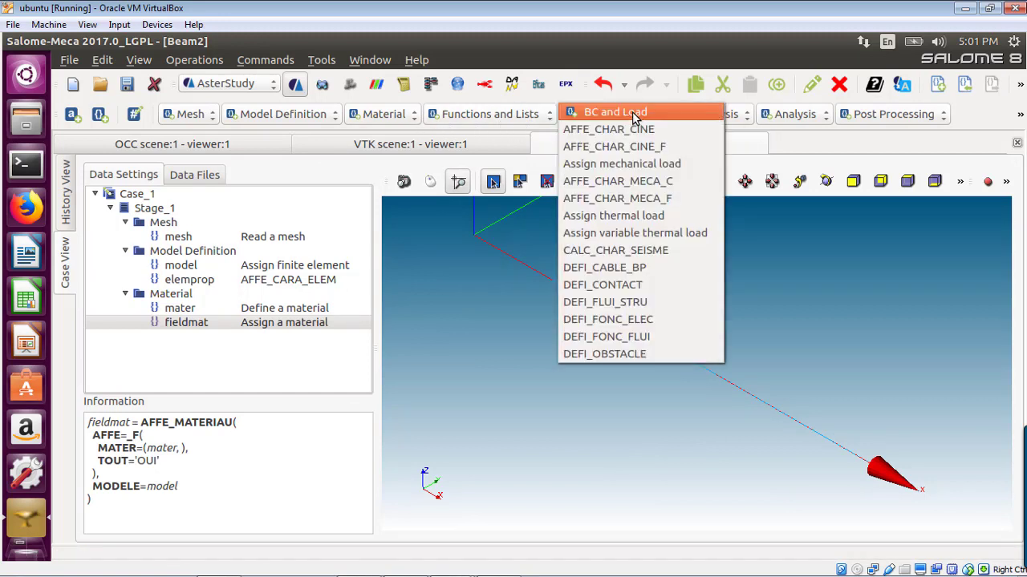
pyautogui.click(616, 169)
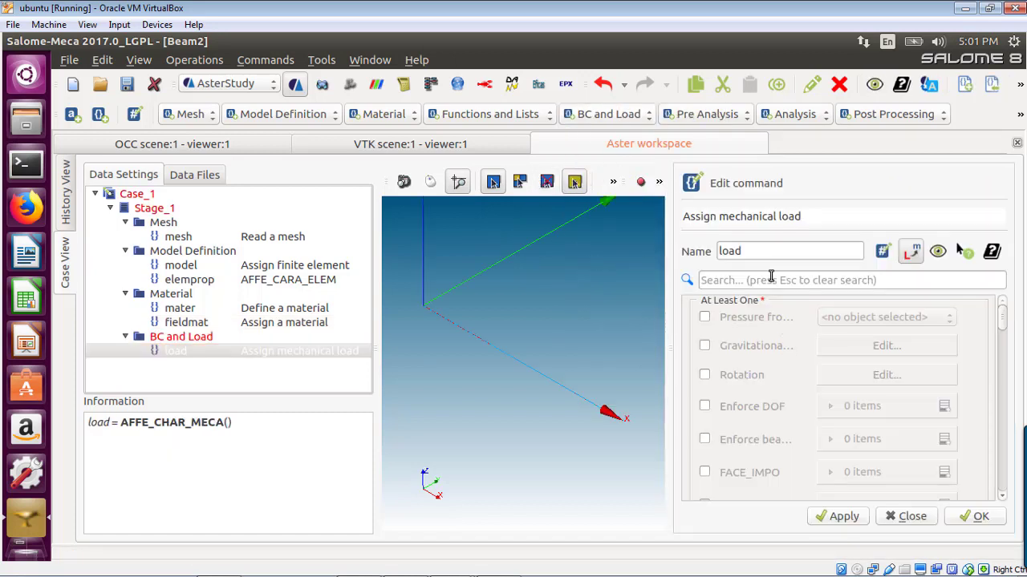
pyautogui.moveTo(746, 249); pyautogui.dragTo(712, 253)
pyautogui.moveTo(766, 255); pyautogui.dragTo(698, 249)
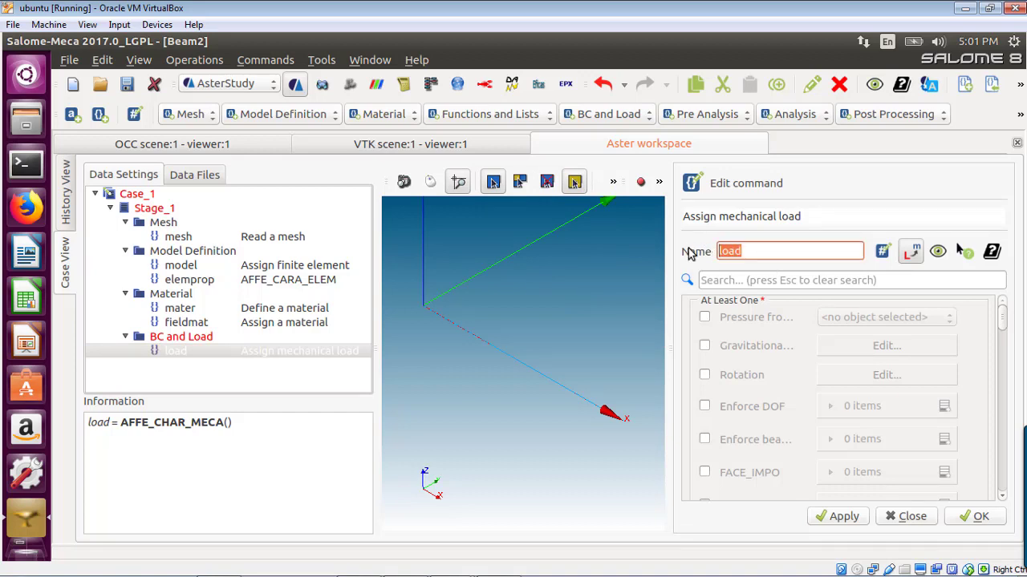
pyautogui.write('Fixed')
# - Add an Enforce DOF item to the Fixed load and apply it to the node group Left_Node
pyautogui.click(705, 407)
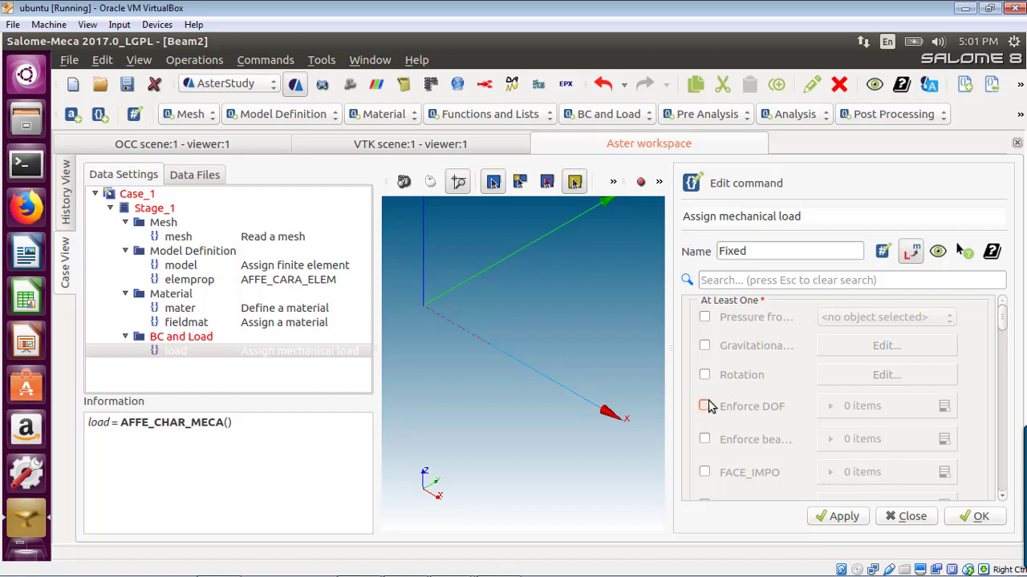
pyautogui.click(943, 406)
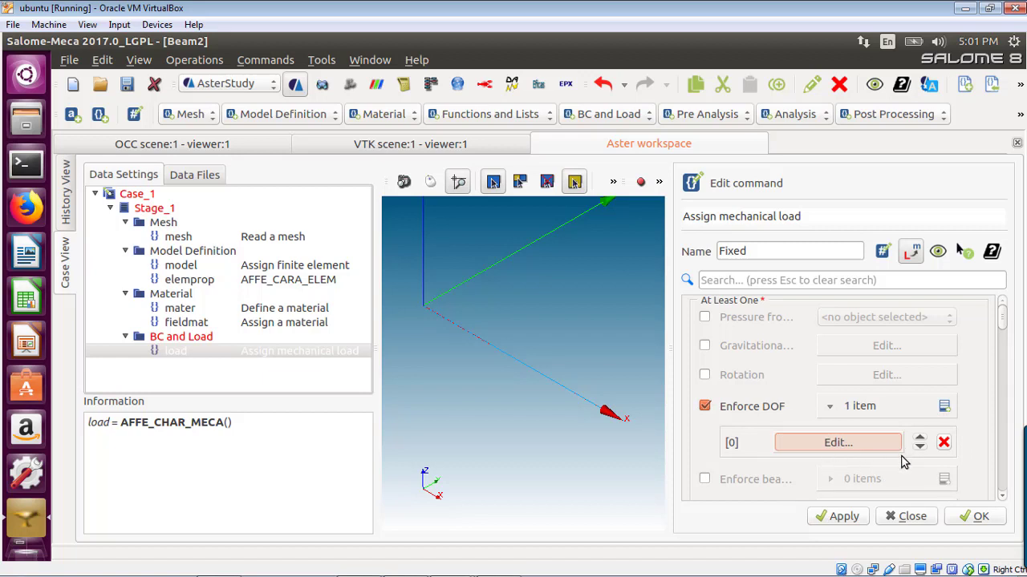
pyautogui.click(863, 439)
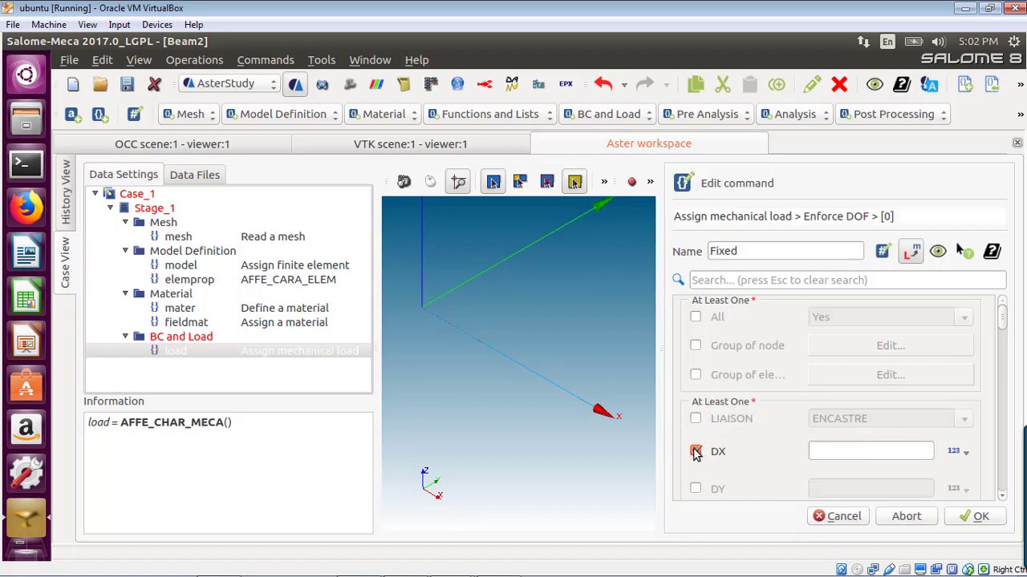
pyautogui.click(695, 346)
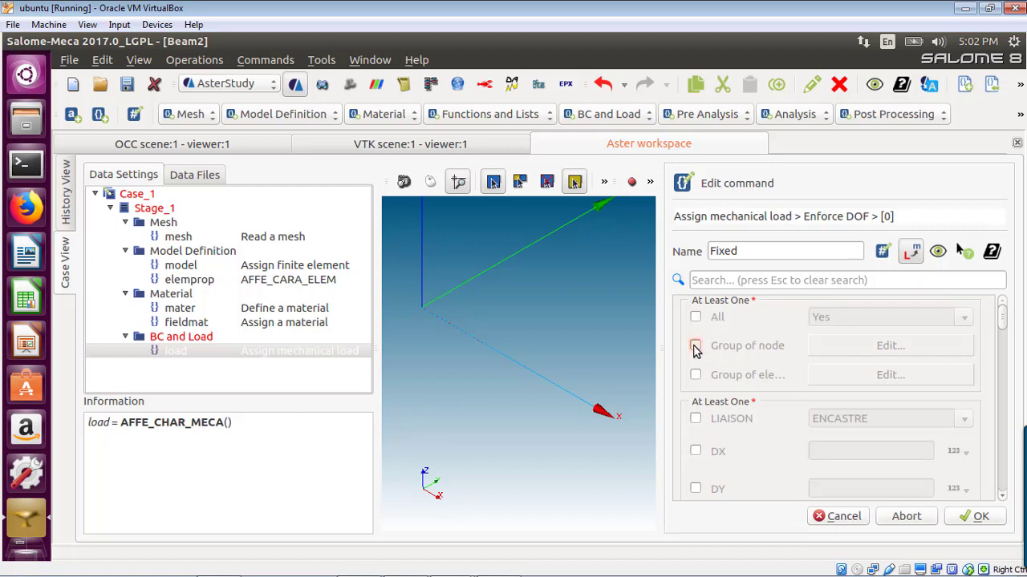
pyautogui.click(855, 347)
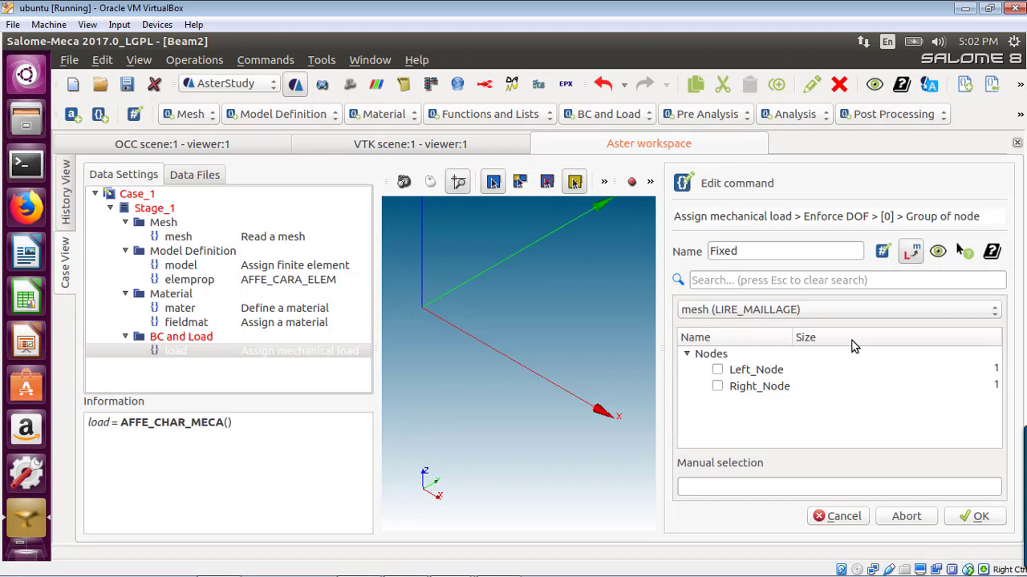
pyautogui.click(717, 370)
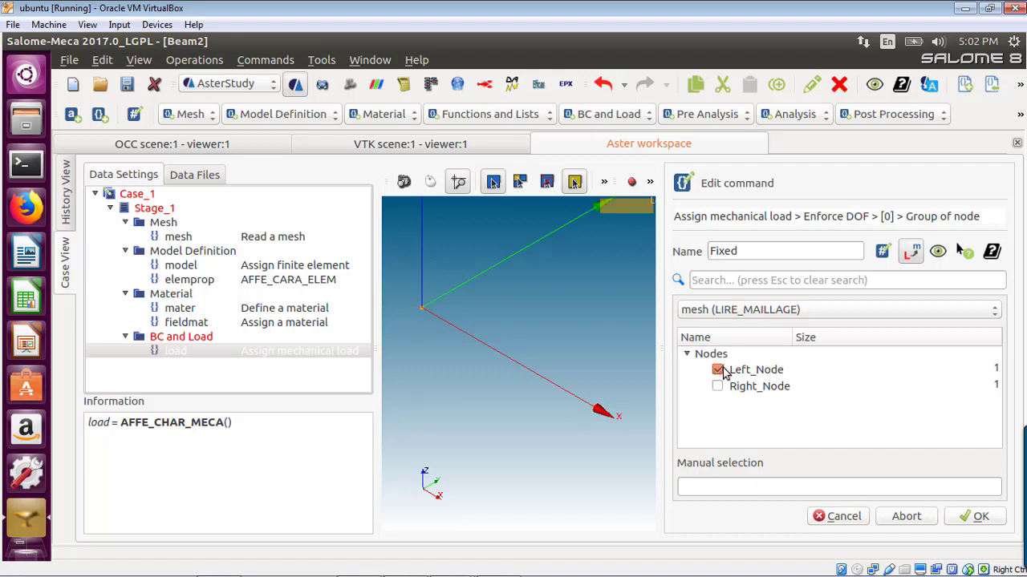
pyautogui.click(980, 518)
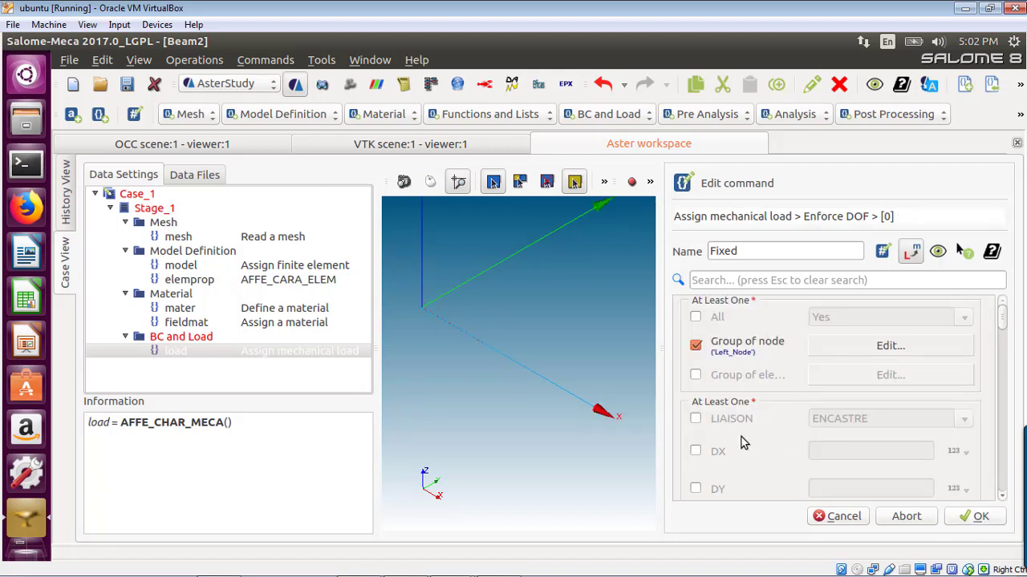
pyautogui.click(766, 442)
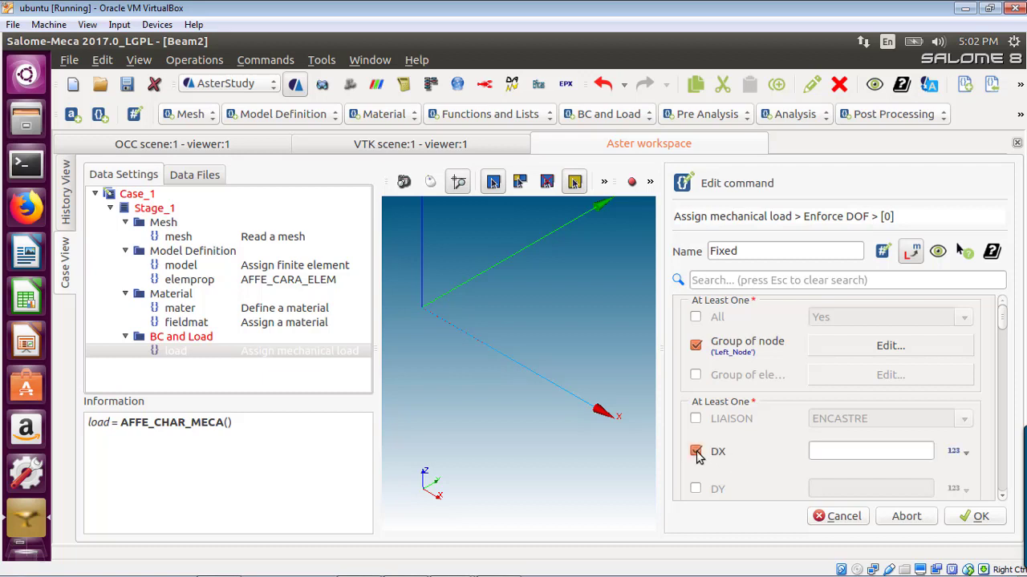
pyautogui.click(695, 450)
pyautogui.click(765, 460)
pyautogui.click(695, 451)
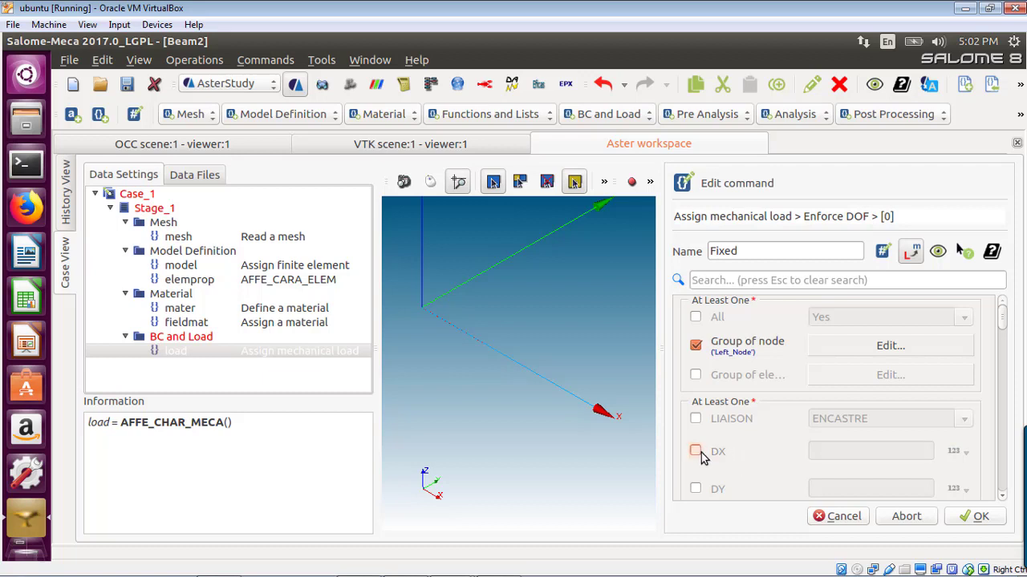
# - Constrain the left node with the LIAISON option ENCASTRE and save the Fixed load command
pyautogui.scroll(-1, 721, 472)
pyautogui.scroll(-3, 720, 449)
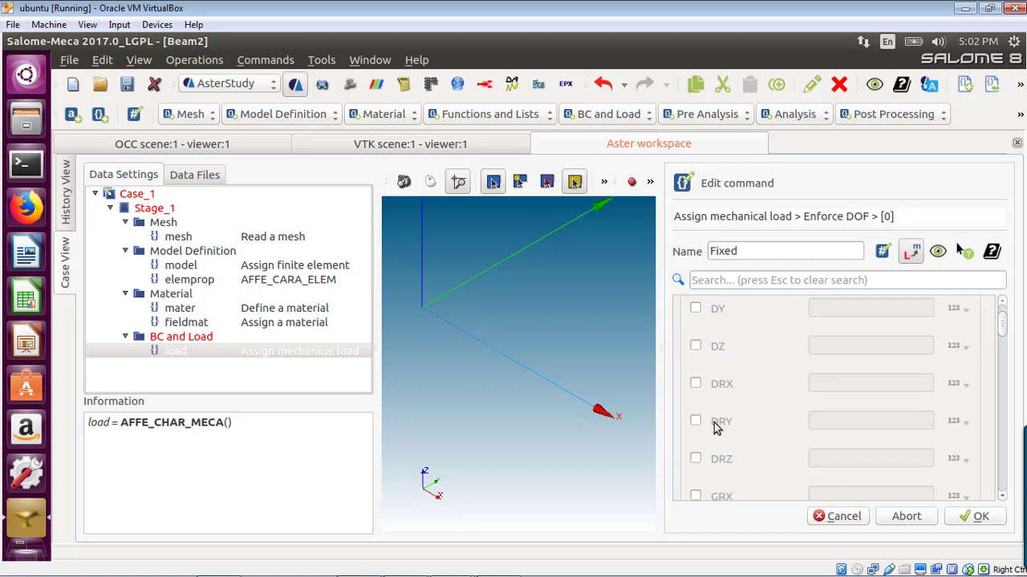
pyautogui.scroll(2, 770, 377)
pyautogui.scroll(1, 848, 368)
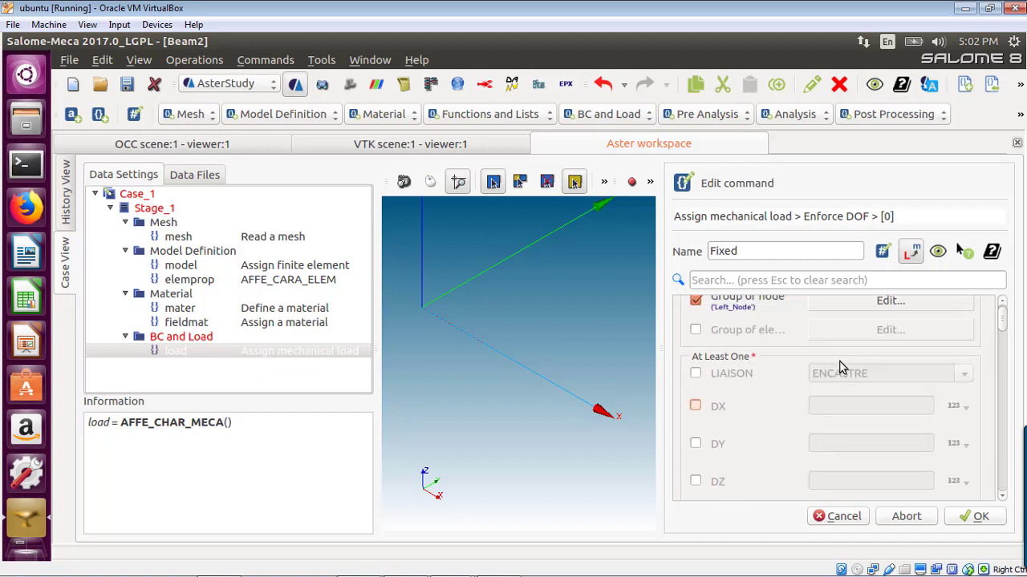
pyautogui.click(695, 374)
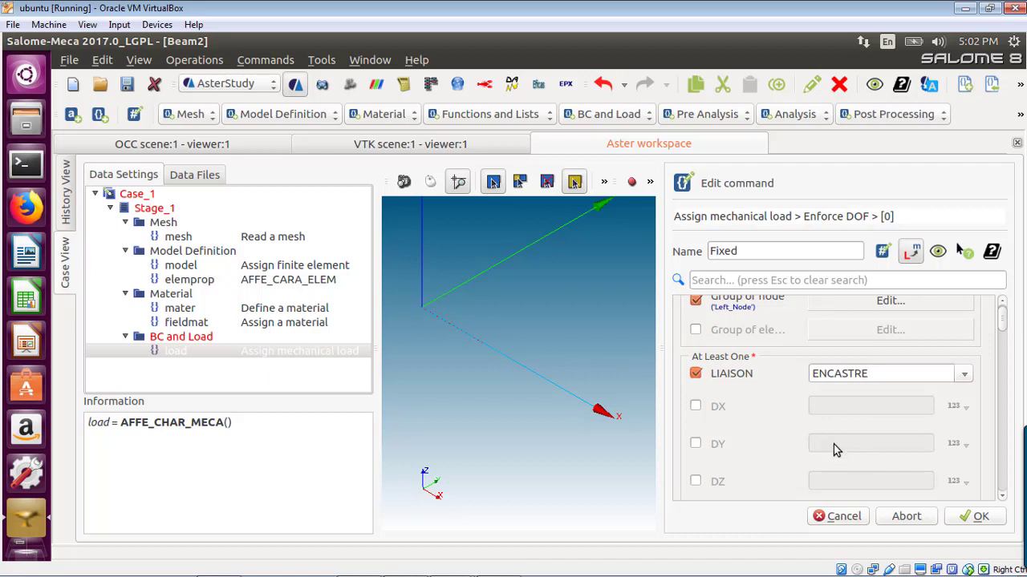
pyautogui.click(987, 523)
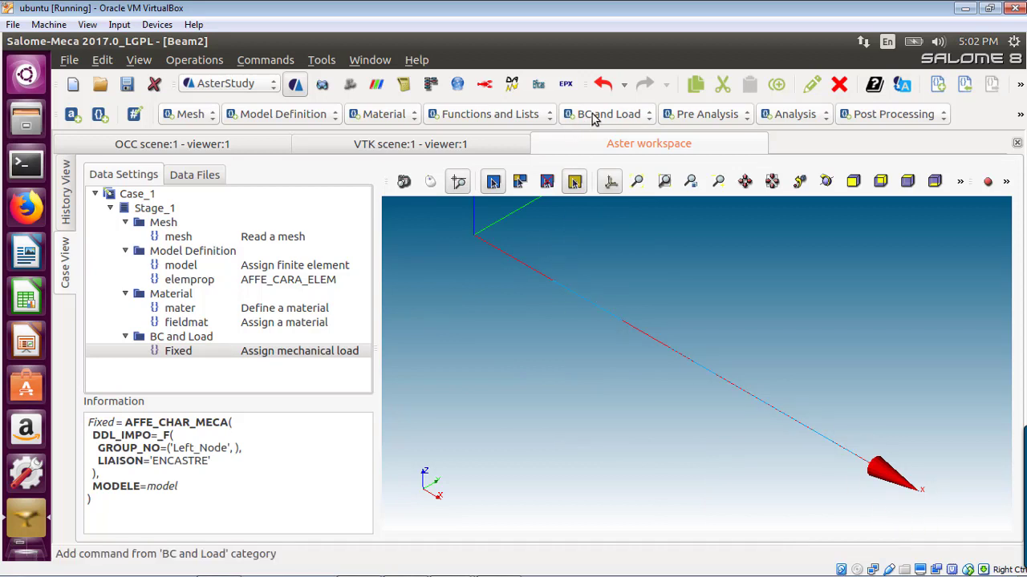
# - Add a second Assign mechanical load command to the stage and create a FORCE_NODALE item in it
pyautogui.click(625, 119)
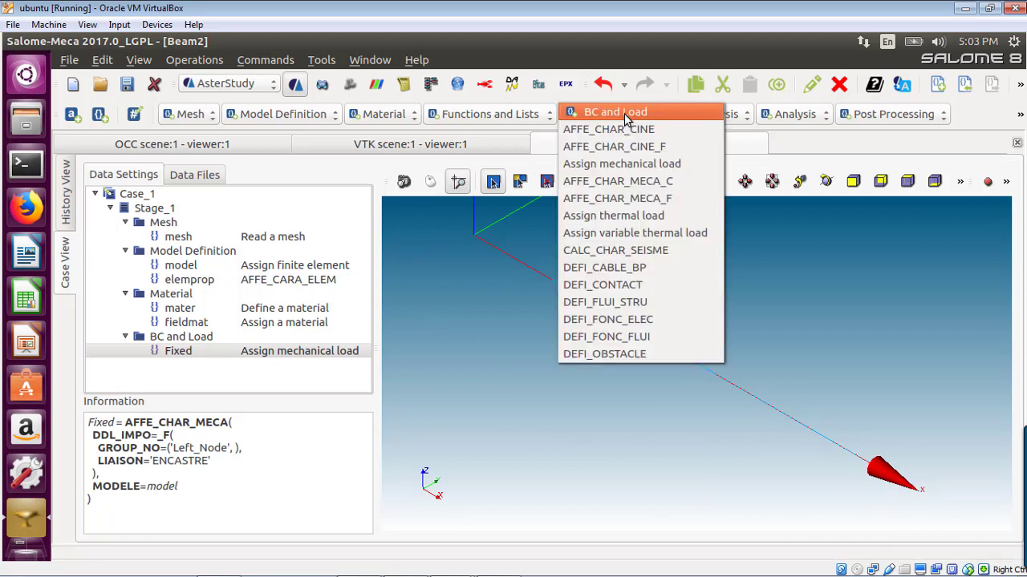
pyautogui.click(629, 164)
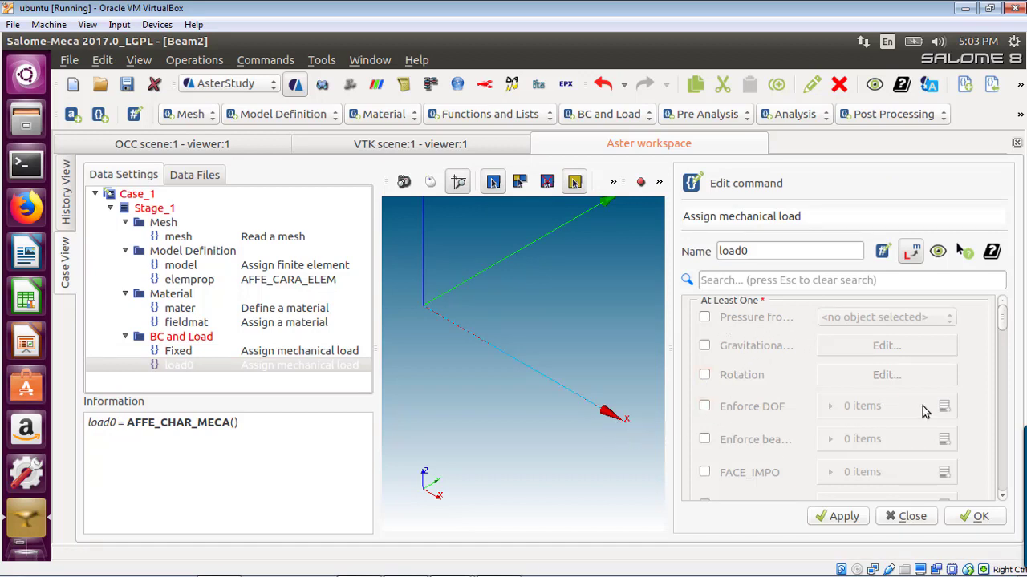
pyautogui.scroll(-10, 785, 413)
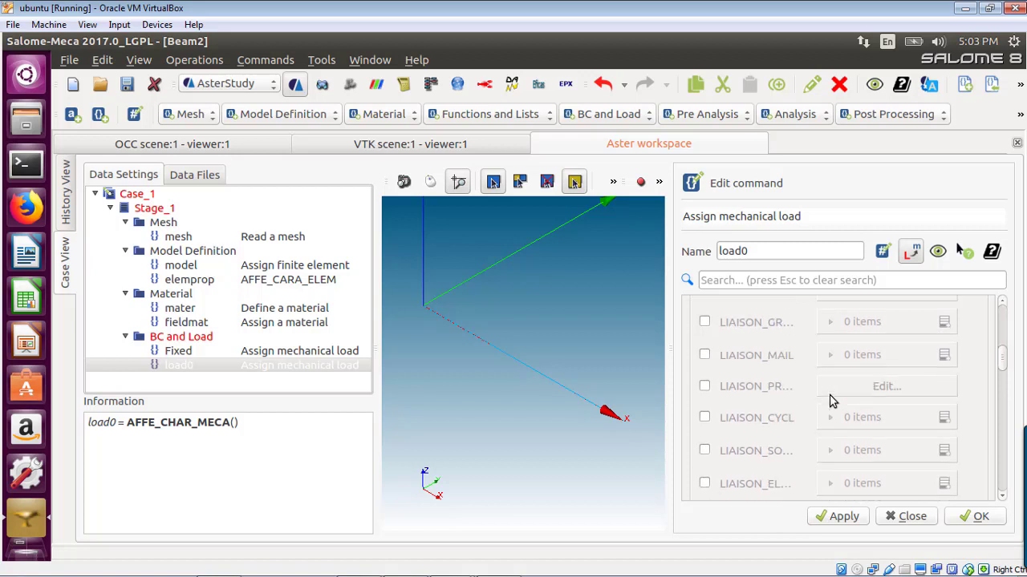
pyautogui.scroll(-2, 757, 402)
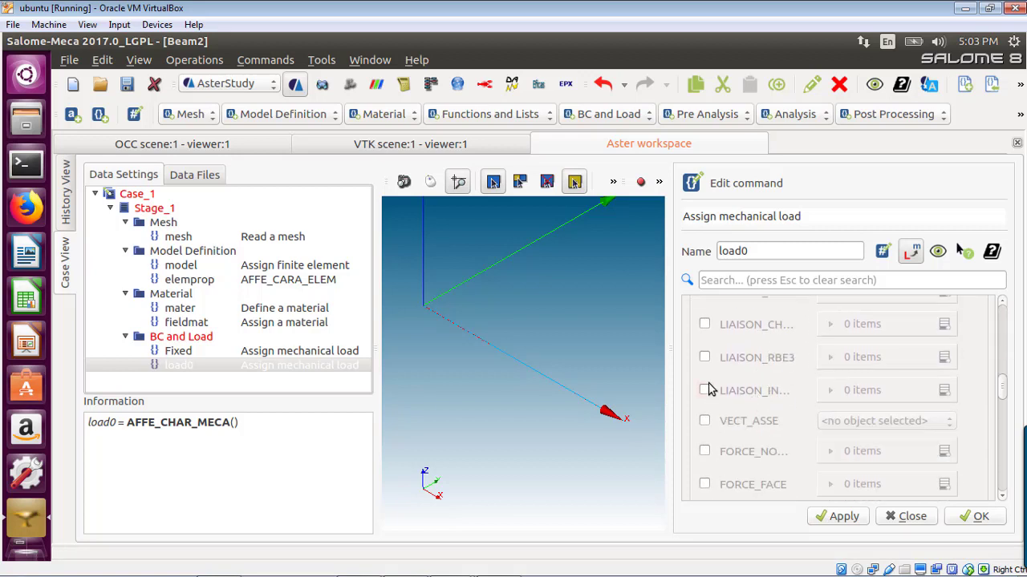
pyautogui.scroll(-3, 714, 378)
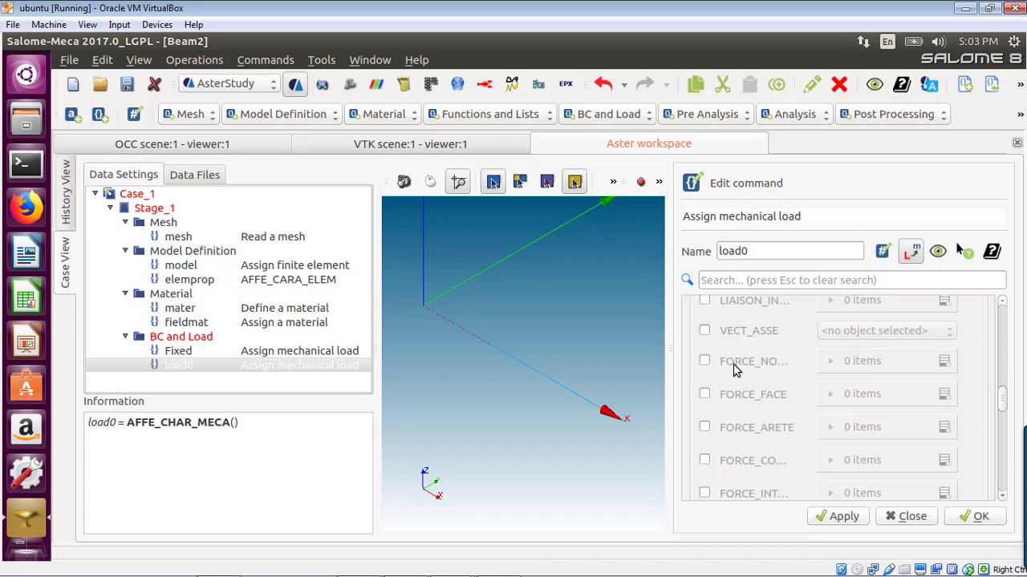
pyautogui.click(705, 361)
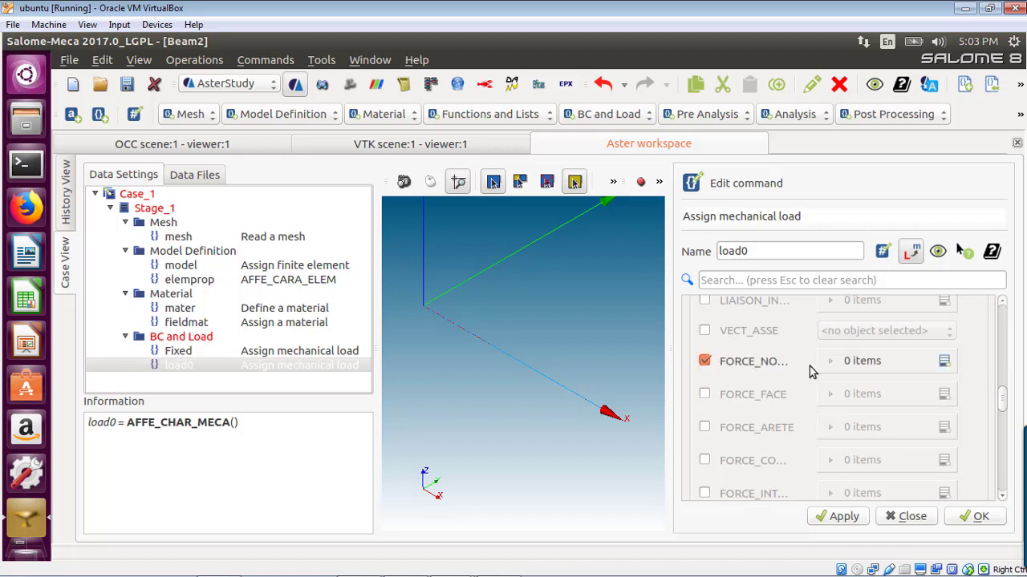
pyautogui.click(944, 361)
pyautogui.click(842, 399)
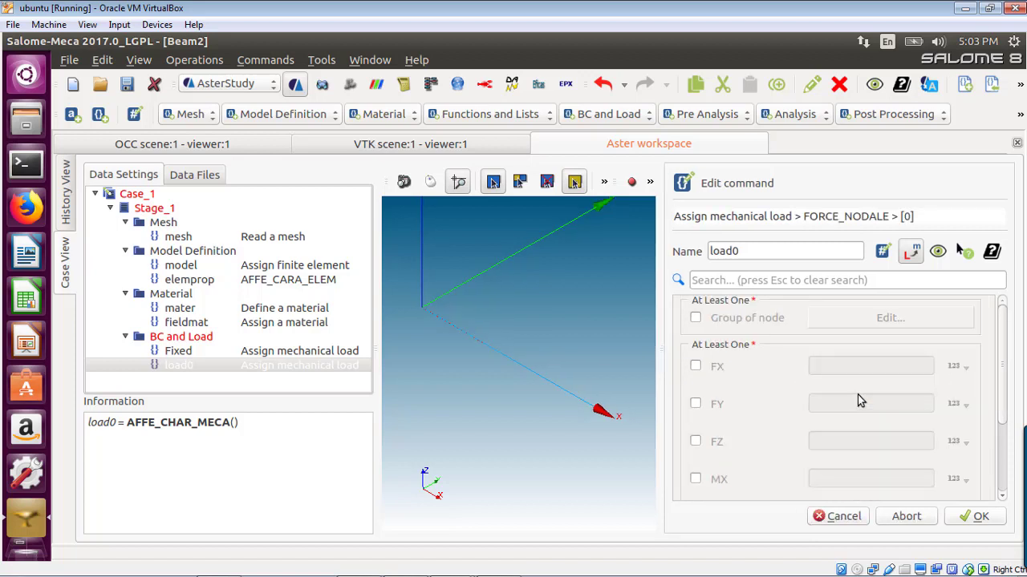
# - Apply the nodal force item to the node group Right_Node
pyautogui.click(695, 318)
pyautogui.click(882, 319)
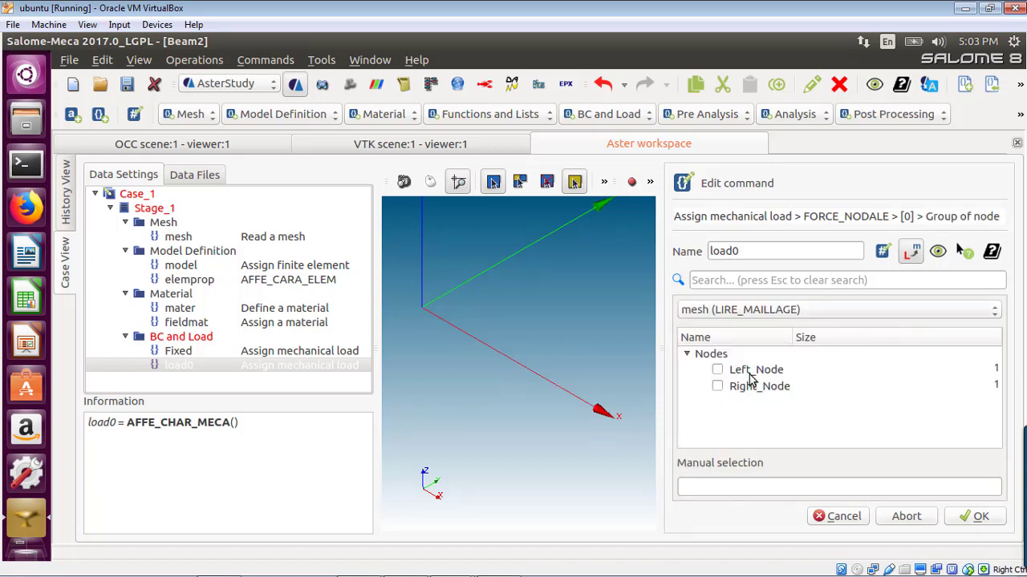
pyautogui.click(717, 387)
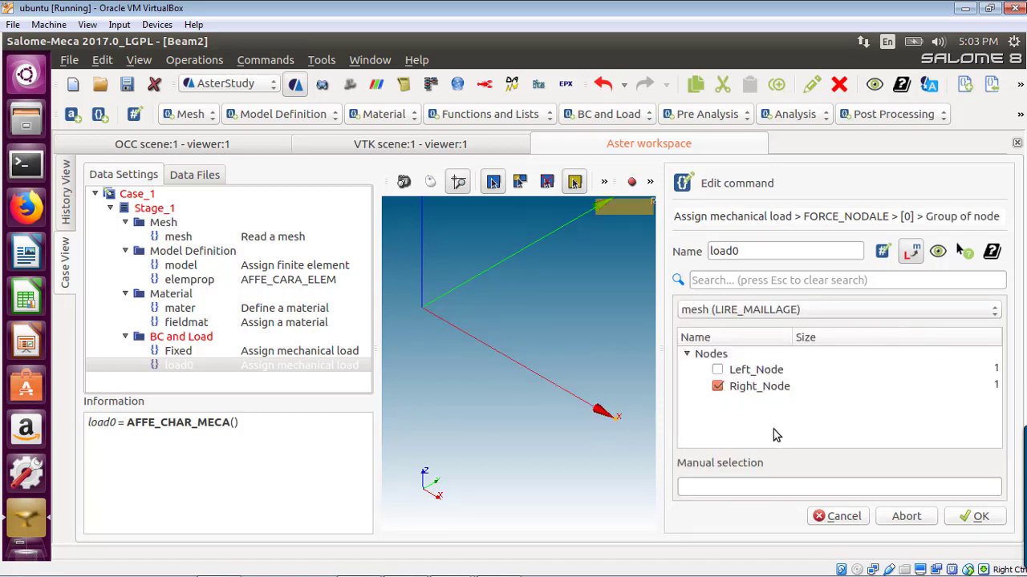
pyautogui.click(980, 514)
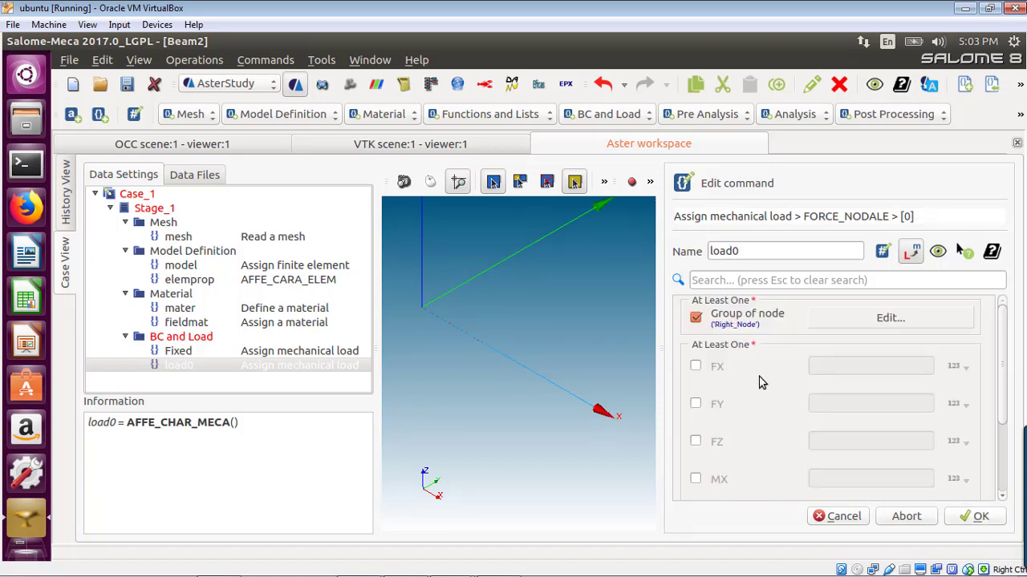
# - Set the nodal force component FZ to -100000 and save the load command
pyautogui.click(695, 441)
pyautogui.click(843, 446)
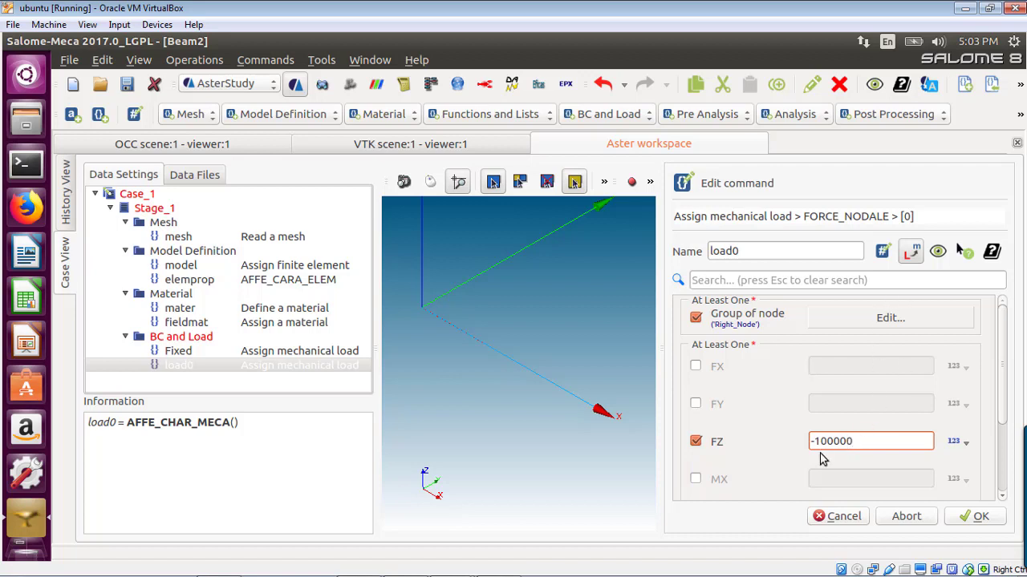
pyautogui.click(980, 517)
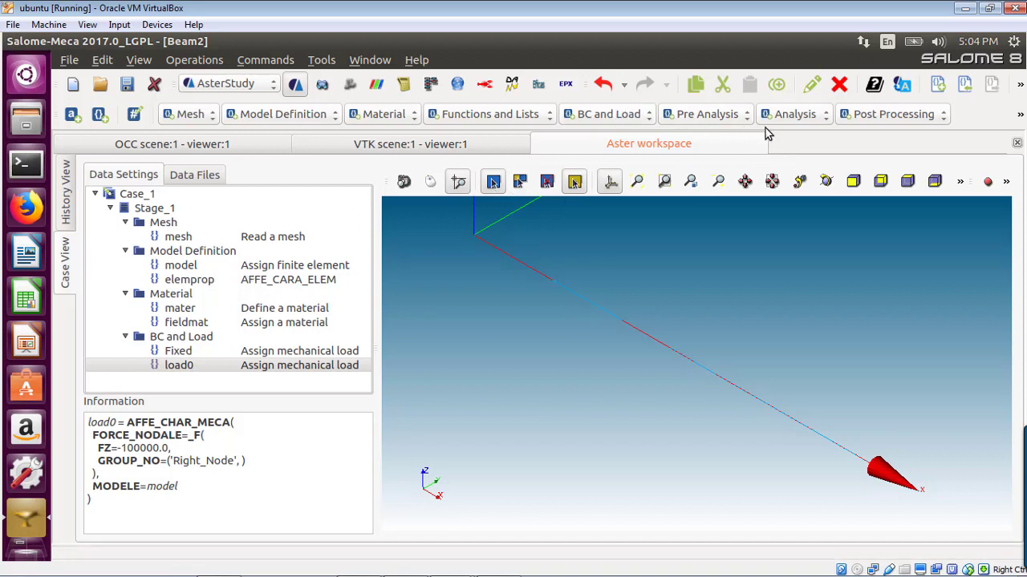
# - Add a Static mechanical analysis command using the material field fieldmat and the structural element properties elemprop
pyautogui.click(810, 118)
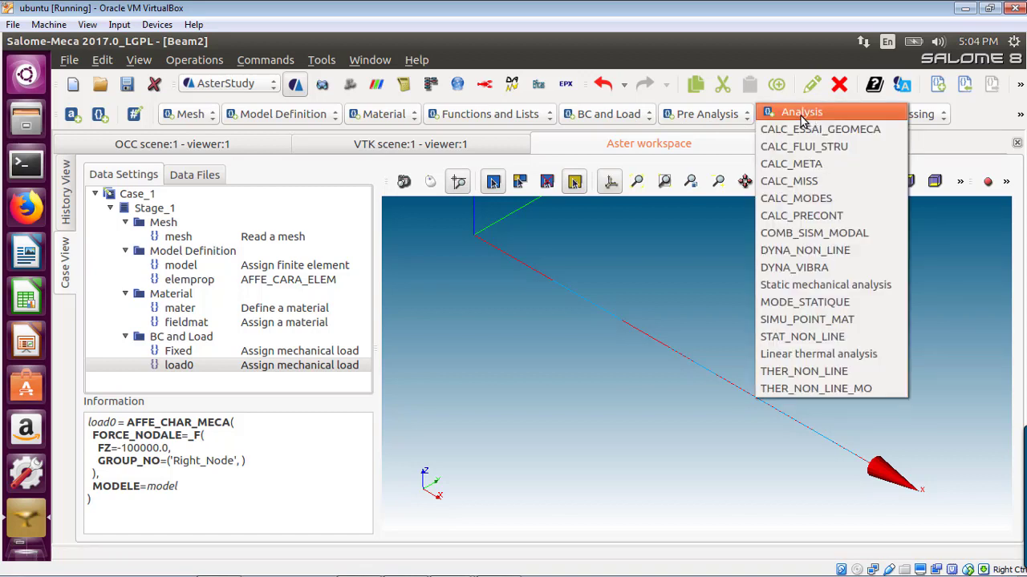
pyautogui.click(807, 286)
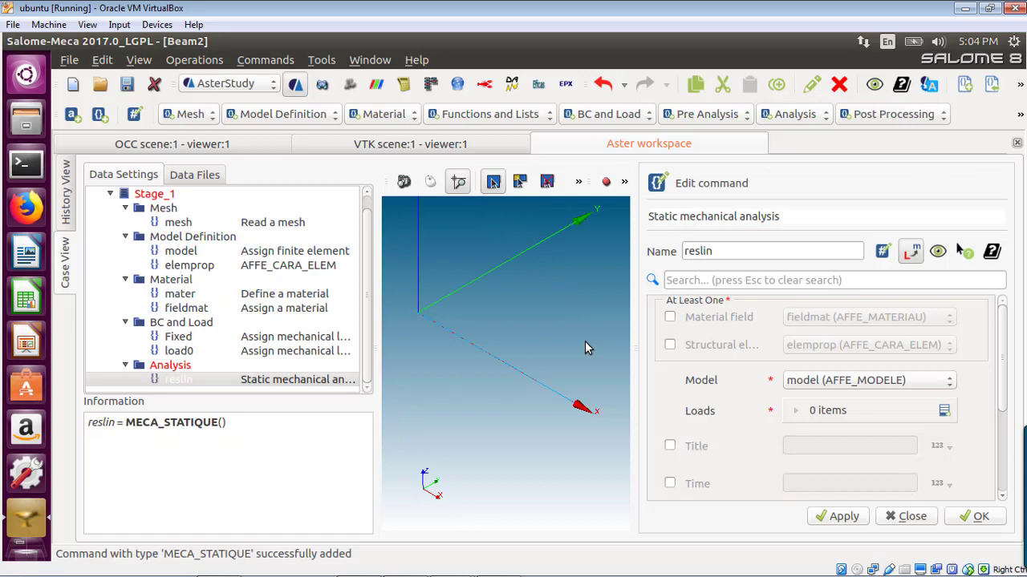
pyautogui.click(671, 317)
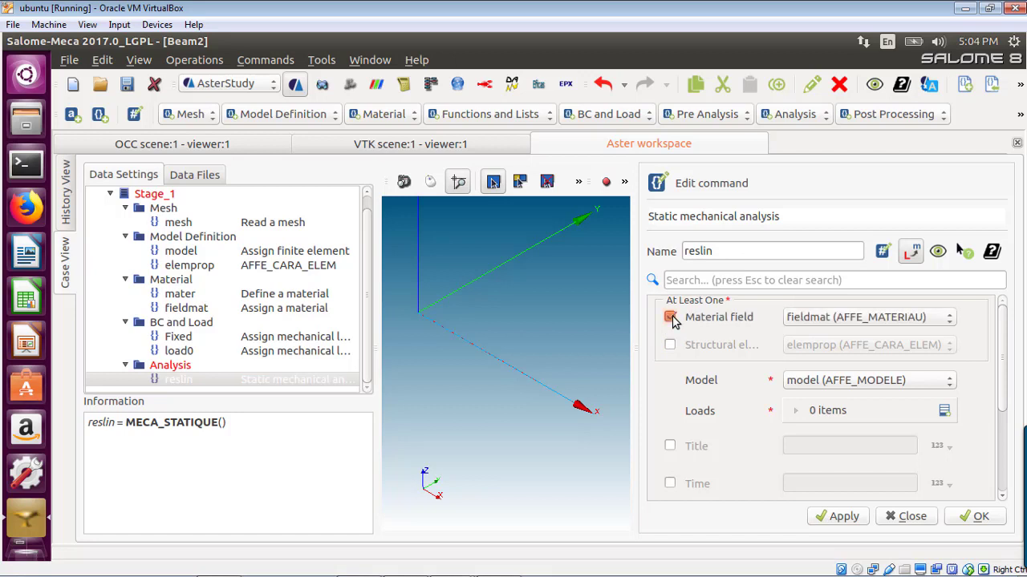
pyautogui.click(670, 345)
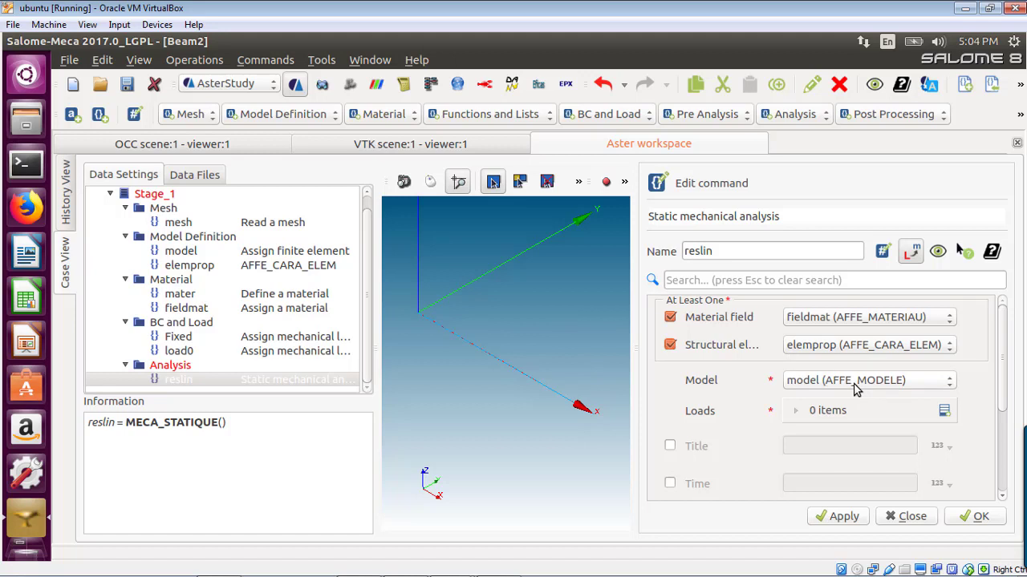
# - Add a first item to the static analysis loads and assign load0 to it
pyautogui.scroll(-2, 721, 398)
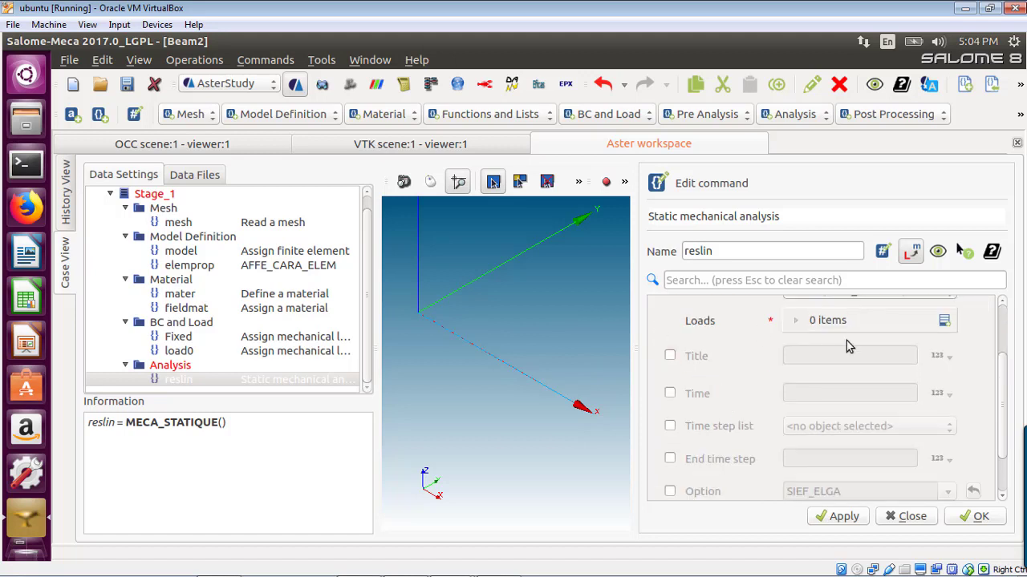
pyautogui.scroll(1, 889, 371)
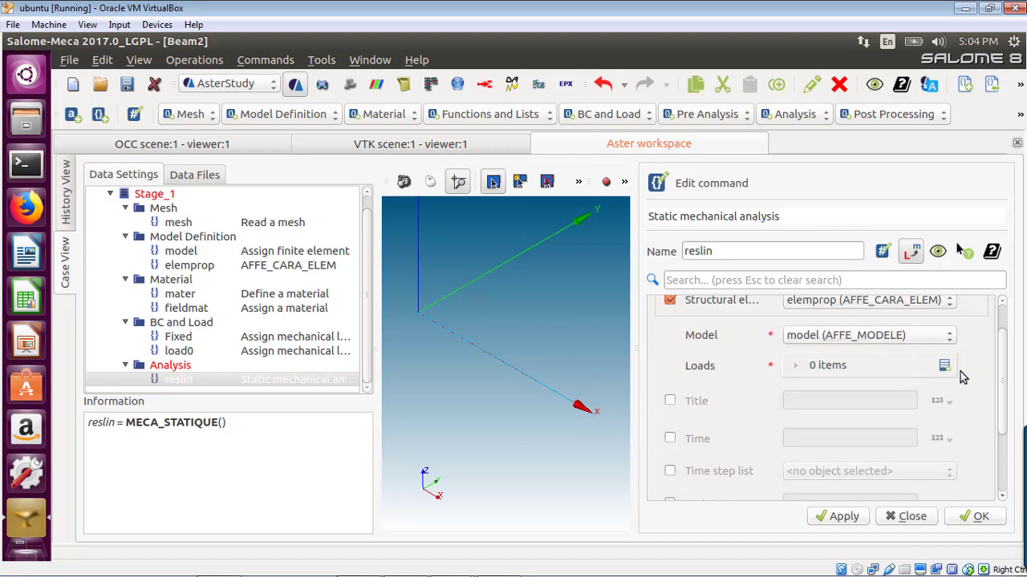
pyautogui.click(944, 366)
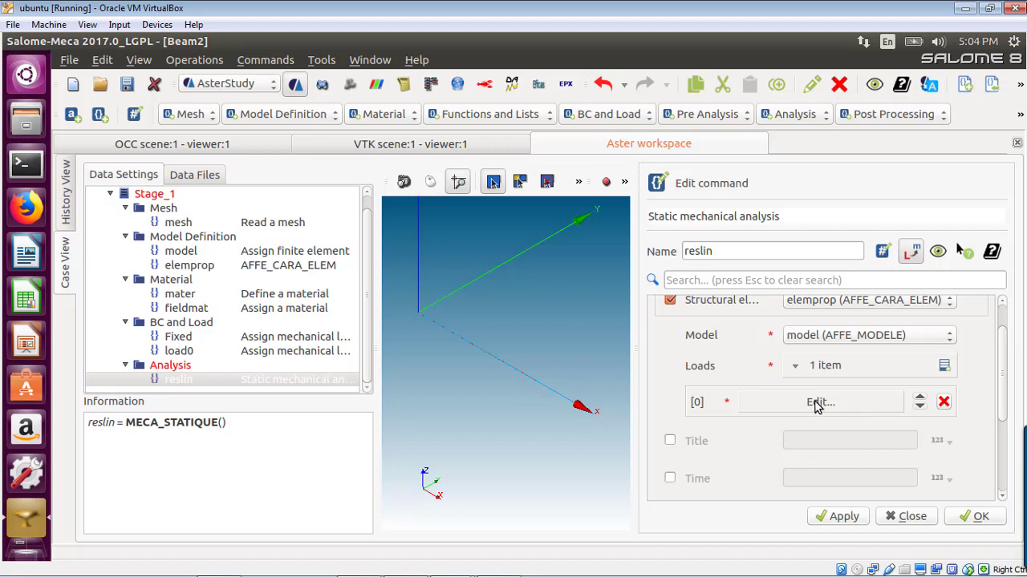
pyautogui.click(820, 402)
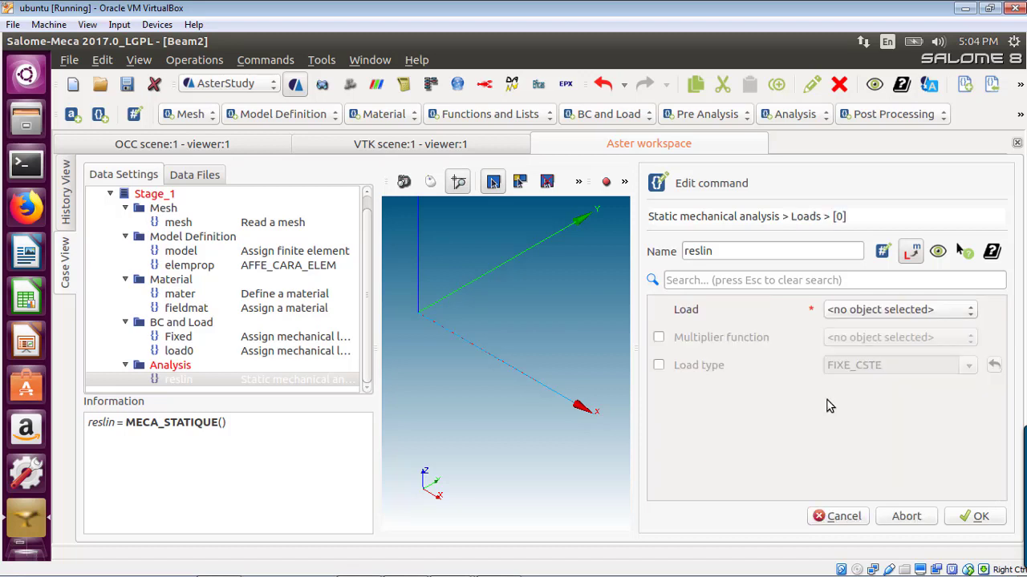
pyautogui.click(879, 311)
pyautogui.click(883, 326)
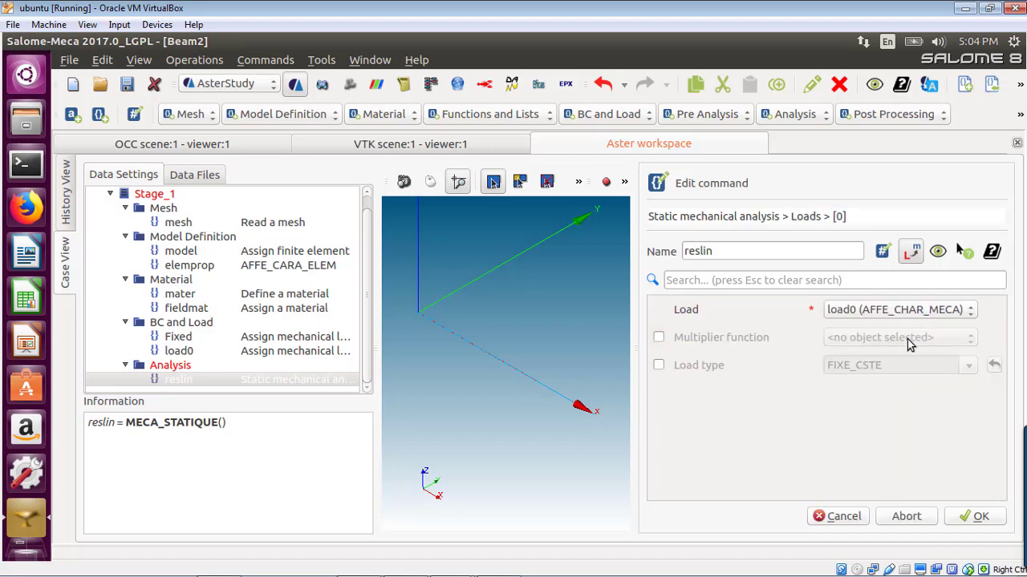
pyautogui.click(982, 516)
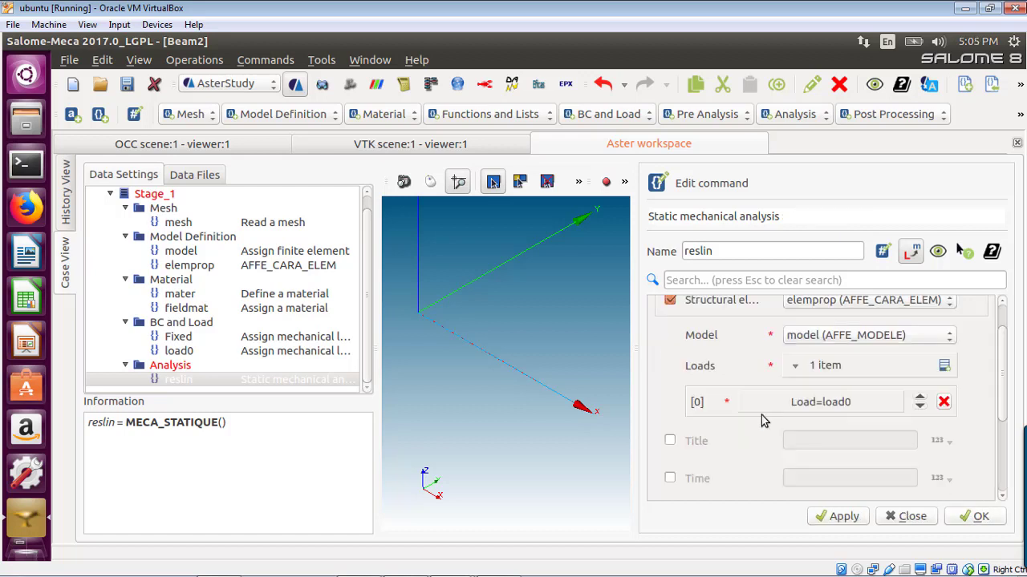
# - Add a second item to the static analysis loads with the load Fixed, and save the reslin command
pyautogui.click(943, 365)
pyautogui.click(842, 437)
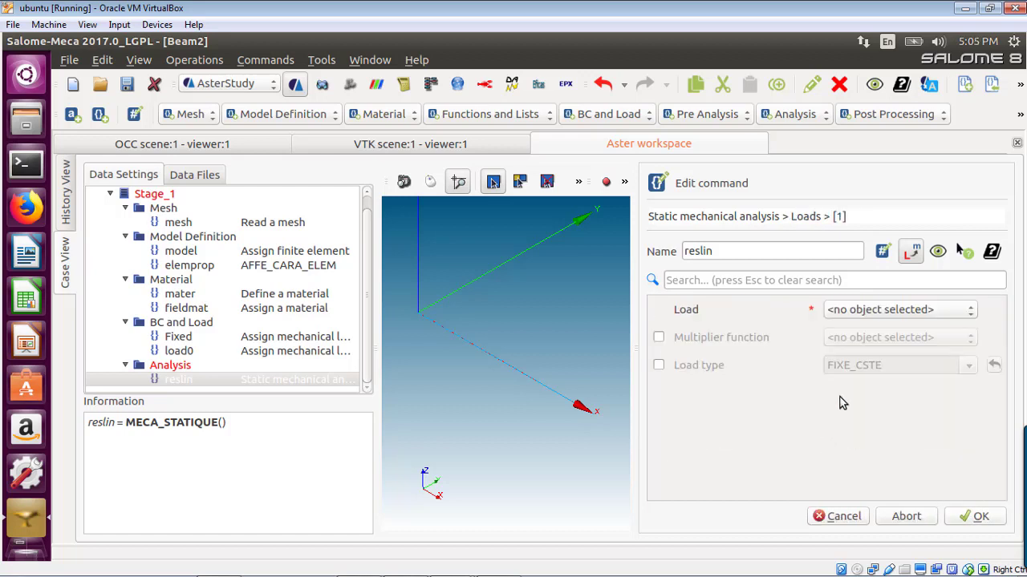
pyautogui.click(868, 311)
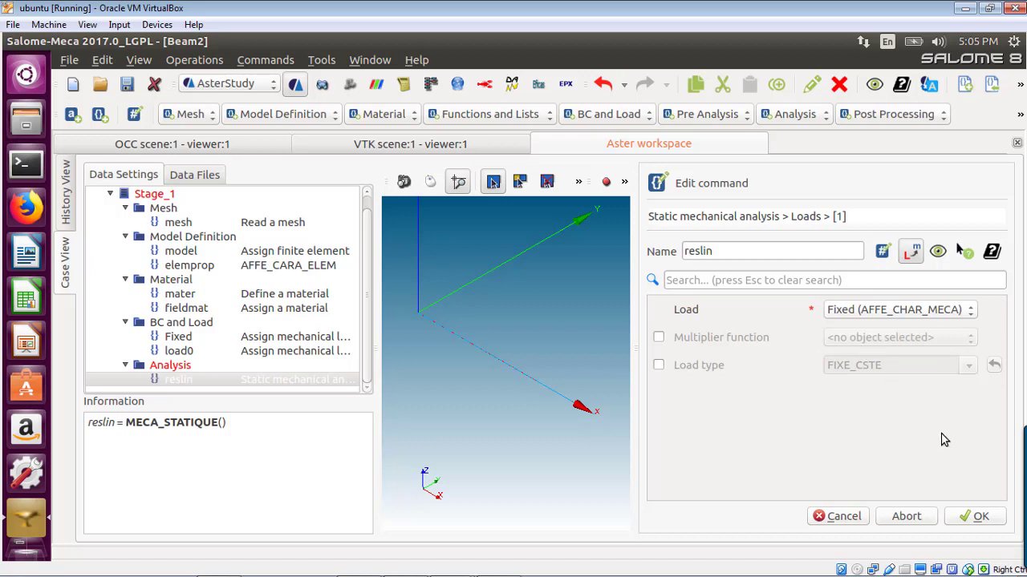
pyautogui.click(972, 518)
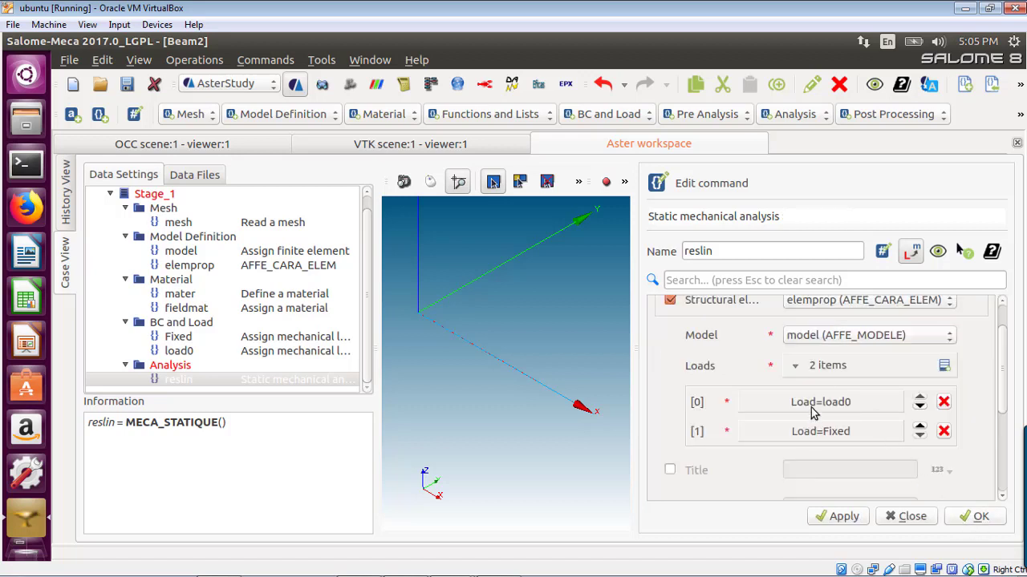
pyautogui.scroll(-5, 812, 409)
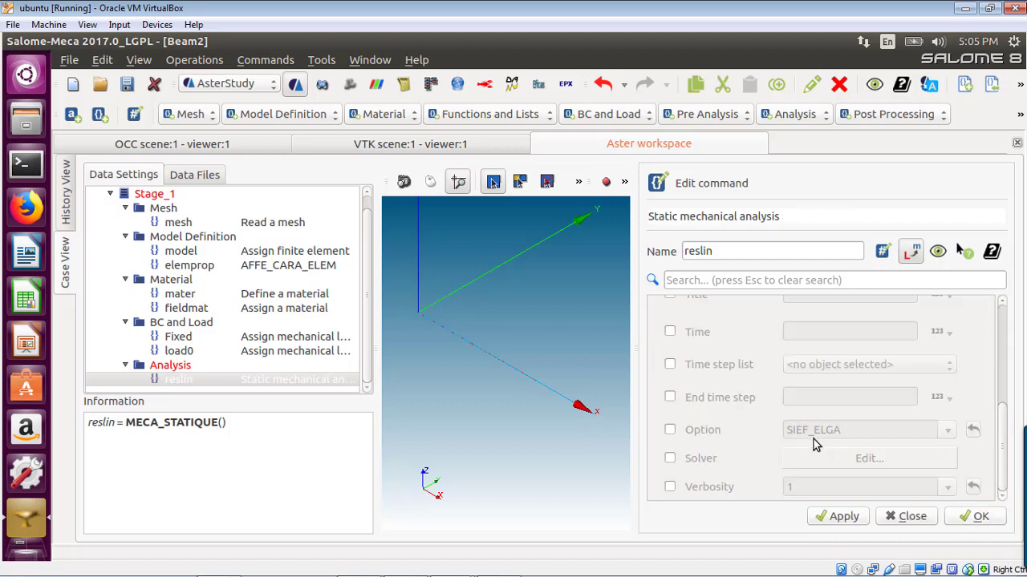
pyautogui.scroll(5, 798, 473)
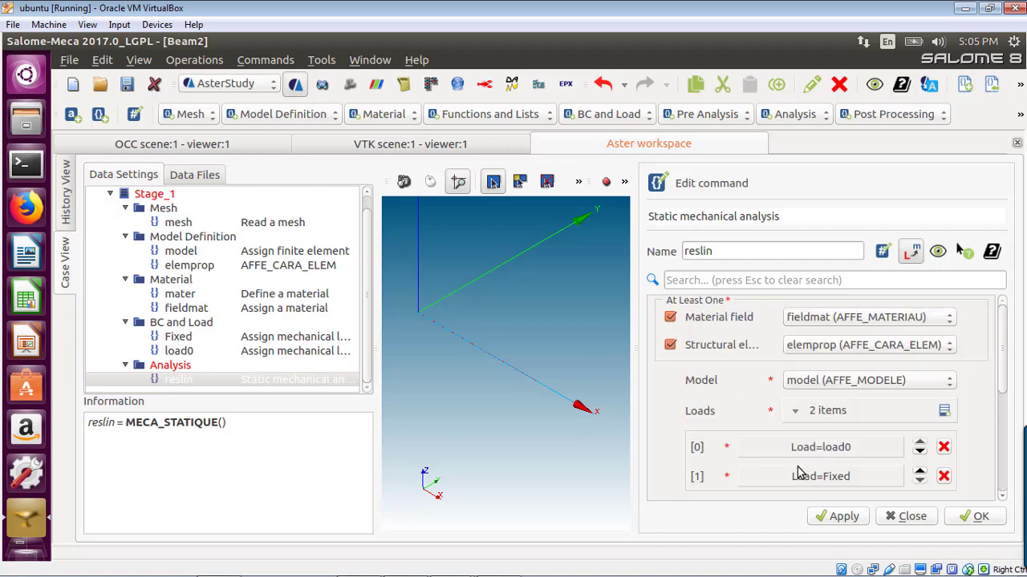
pyautogui.scroll(-5, 799, 472)
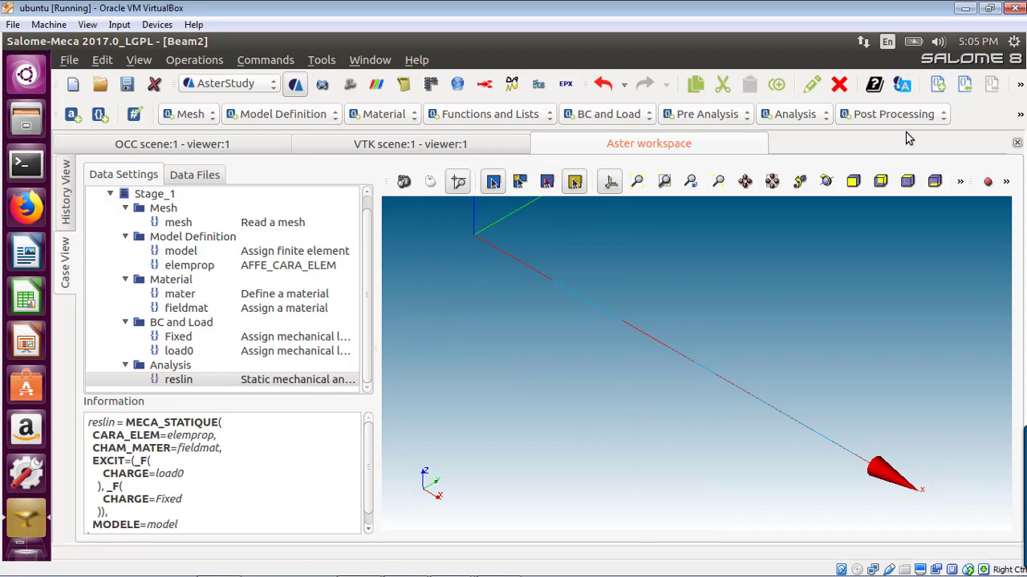
# - Add a Set output results command from the Output category to the stage
pyautogui.click(1018, 118)
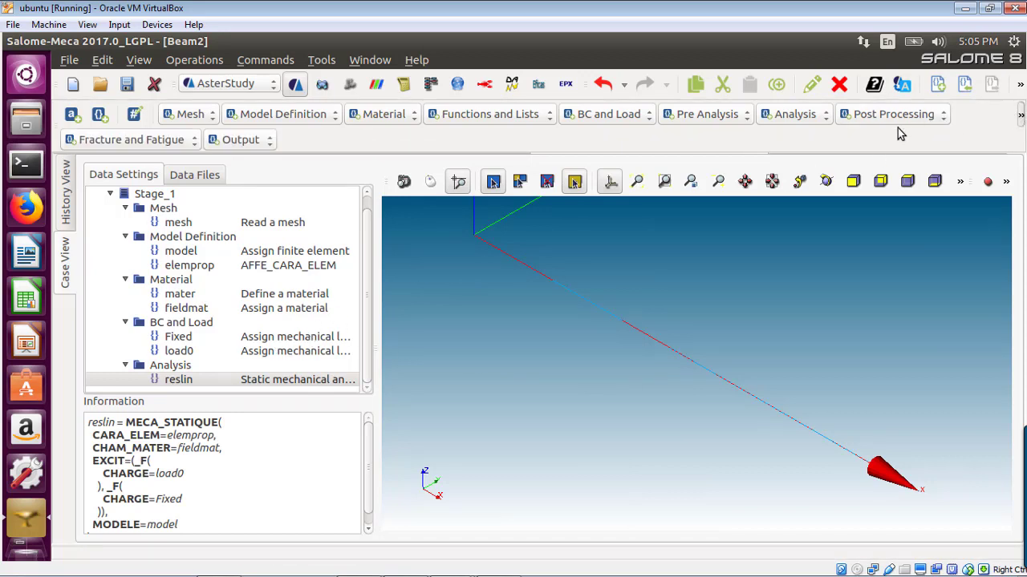
pyautogui.click(1020, 117)
pyautogui.click(1019, 119)
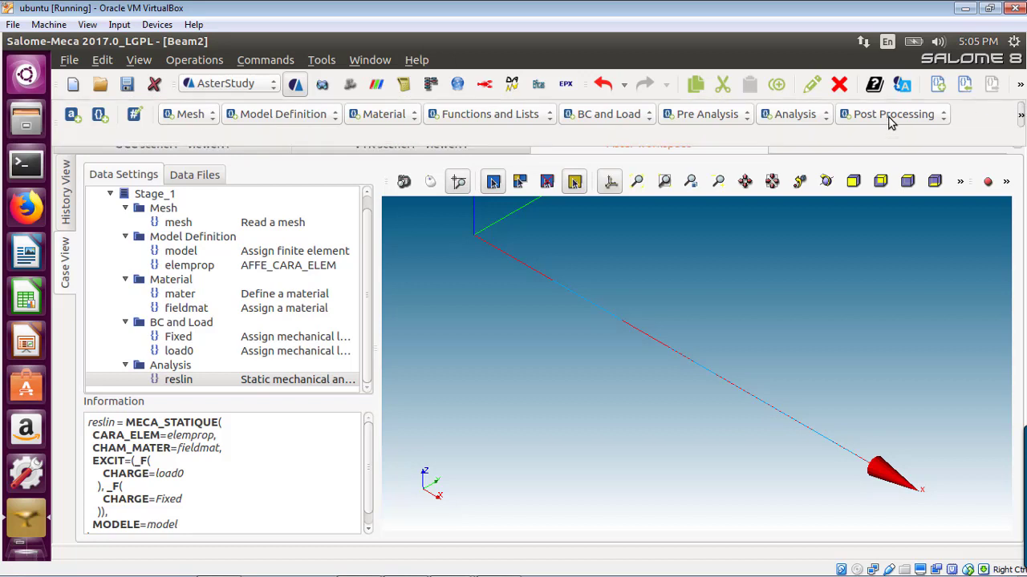
pyautogui.click(245, 149)
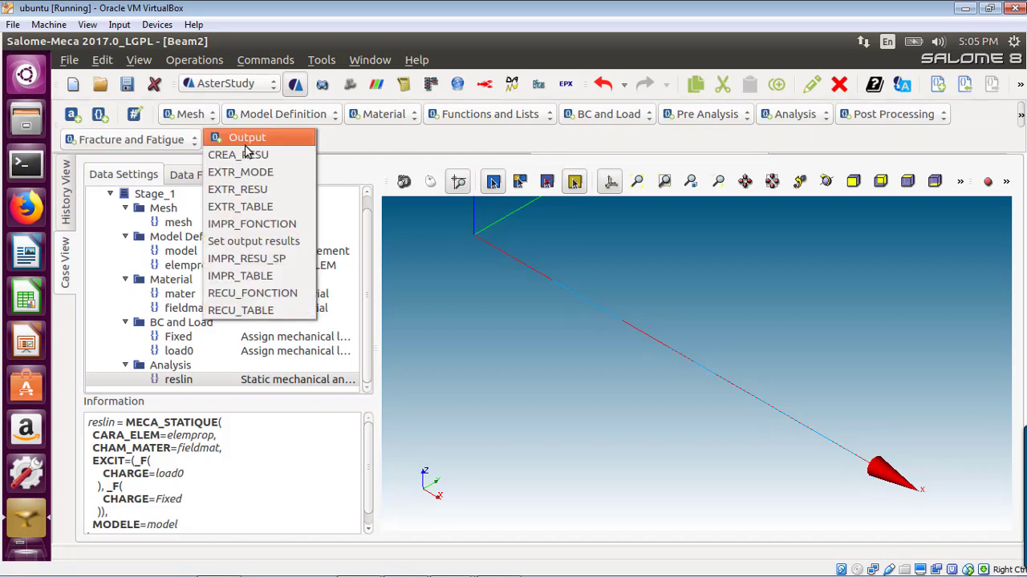
pyautogui.click(249, 251)
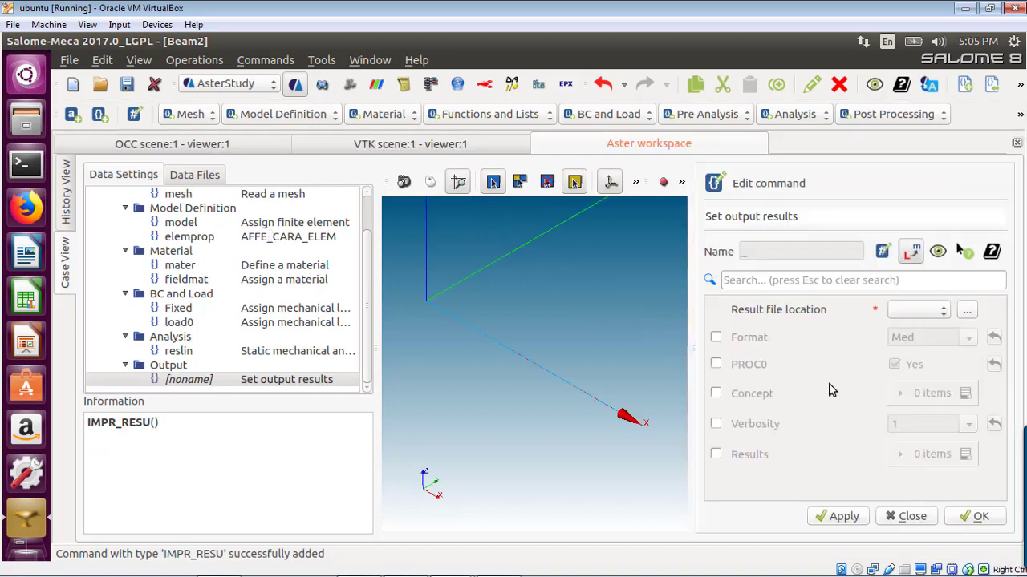
# - Set the result file location to a new file named Beam2.resu.med in the home folder
pyautogui.click(968, 315)
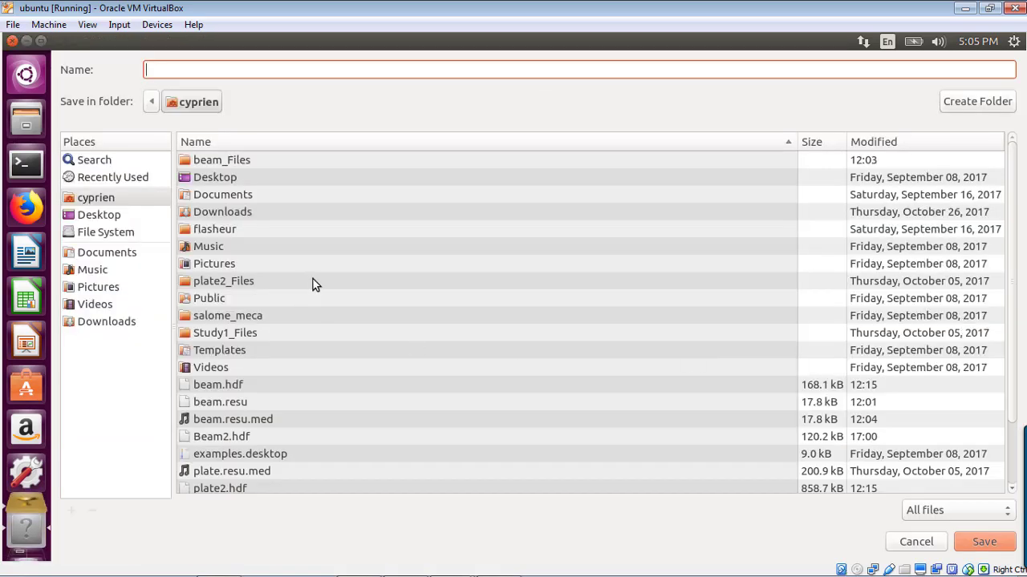
pyautogui.scroll(-3, 313, 280)
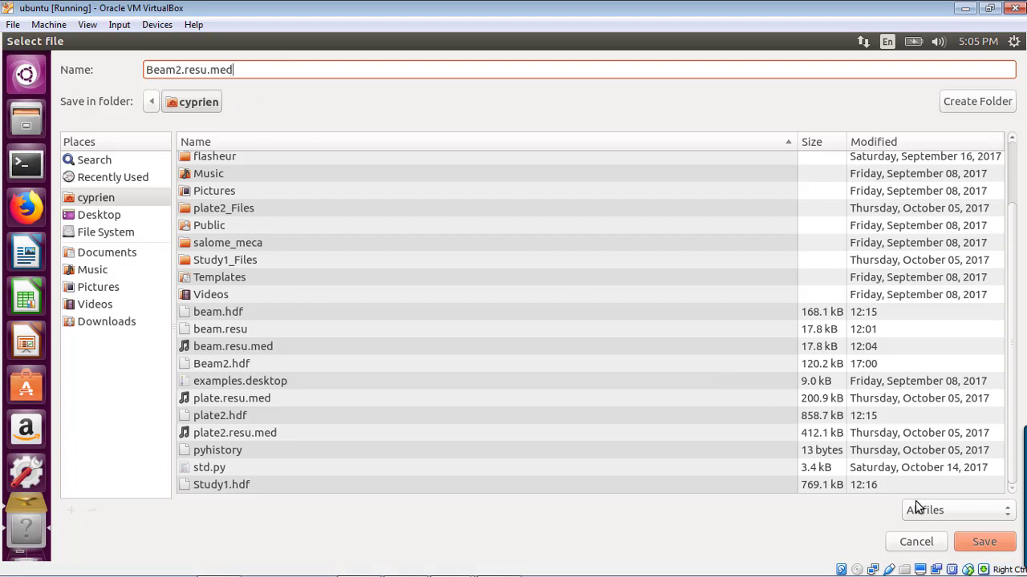
pyautogui.click(980, 544)
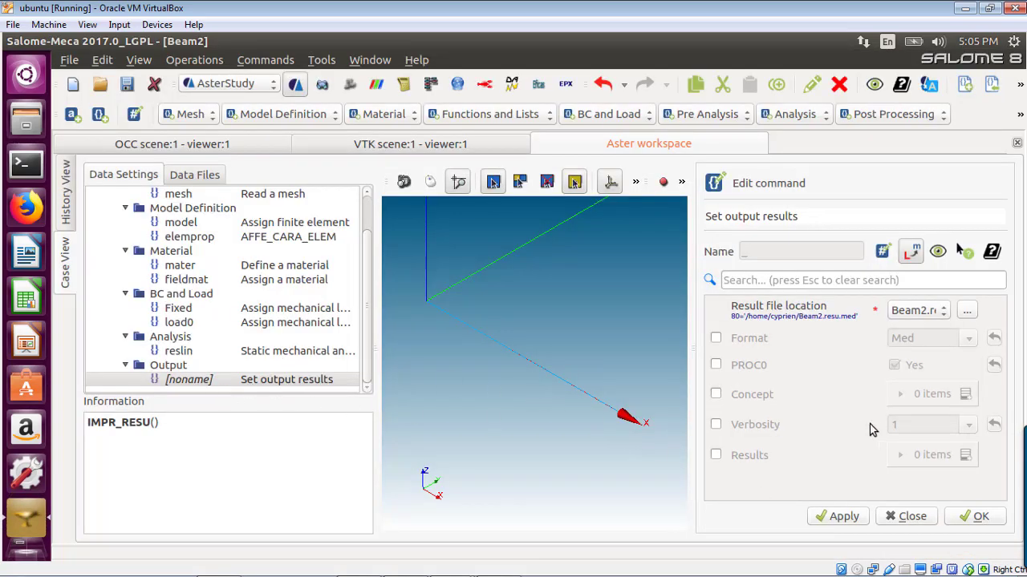
# - Enable the Format option of the Set output results command with the value Med
pyautogui.click(715, 338)
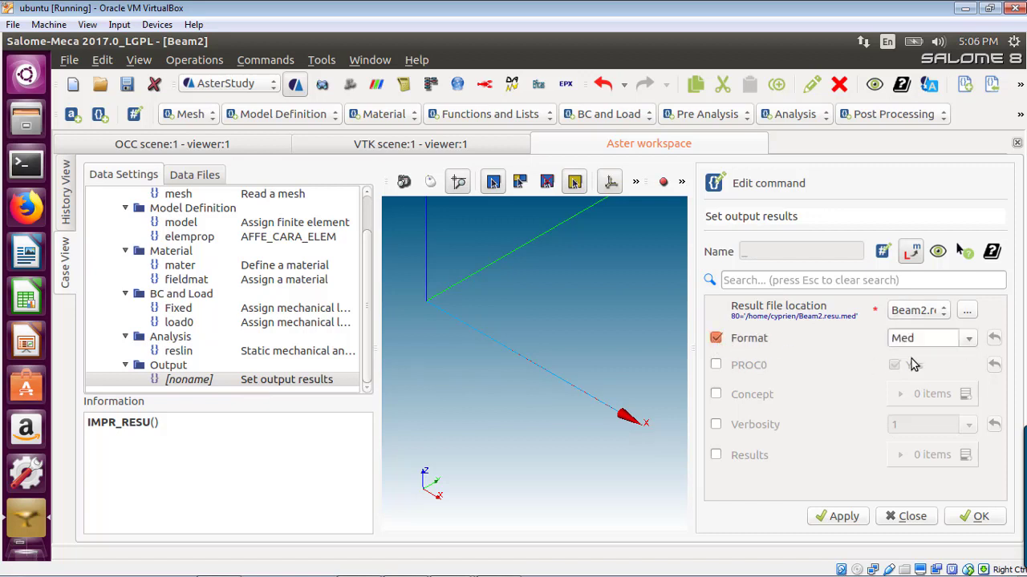
pyautogui.click(965, 340)
pyautogui.click(964, 336)
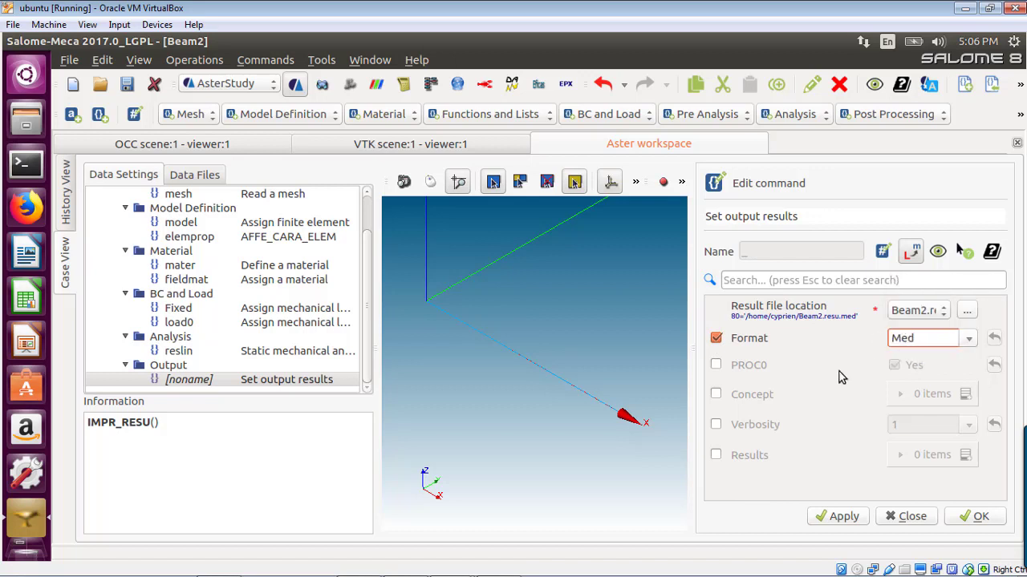
# - Enable Results, add one item that uses the reslin (MECA_STATIQUE) result, and save the Set output results command
pyautogui.click(716, 456)
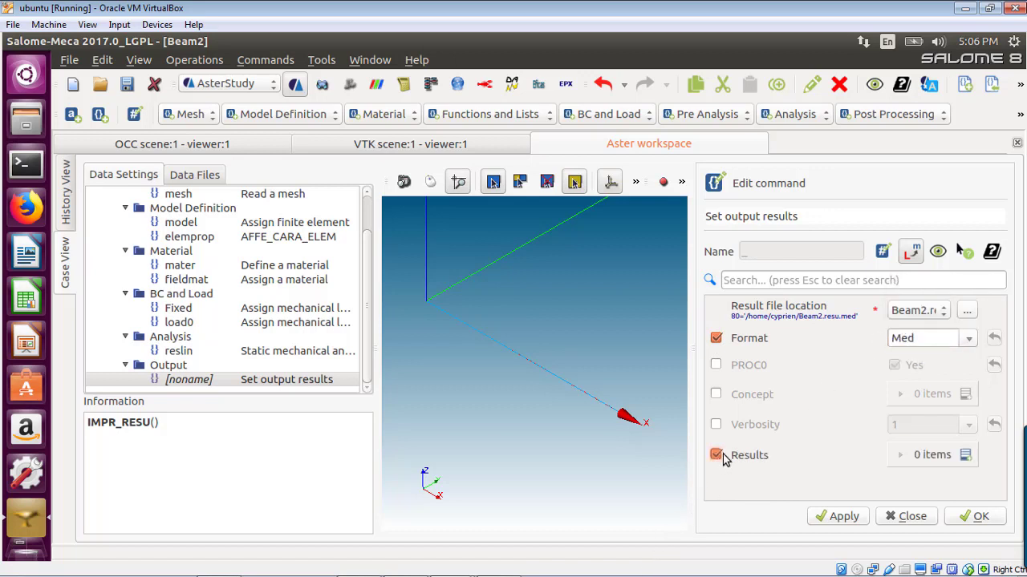
pyautogui.click(966, 455)
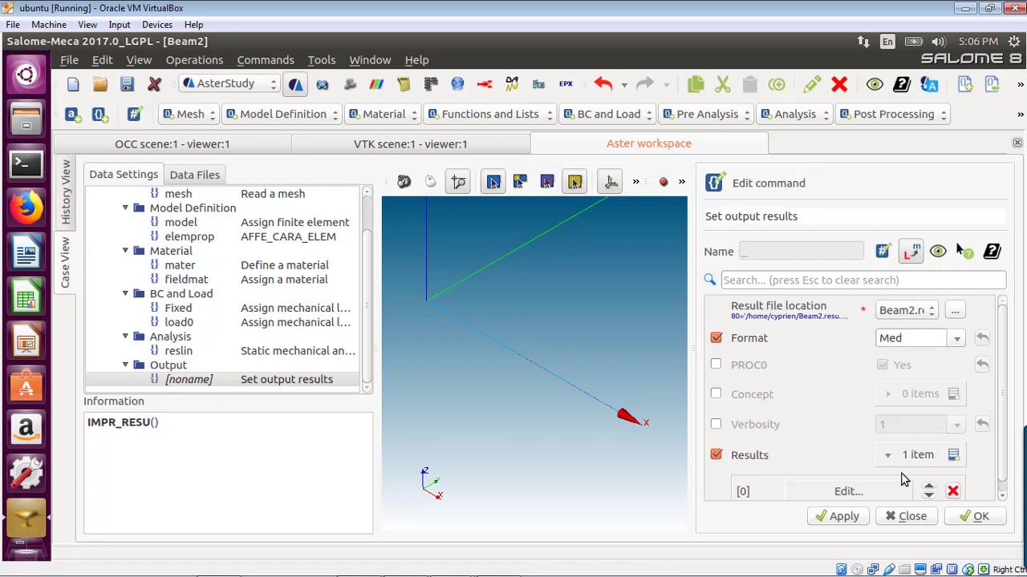
pyautogui.scroll(-1, 903, 463)
pyautogui.click(839, 484)
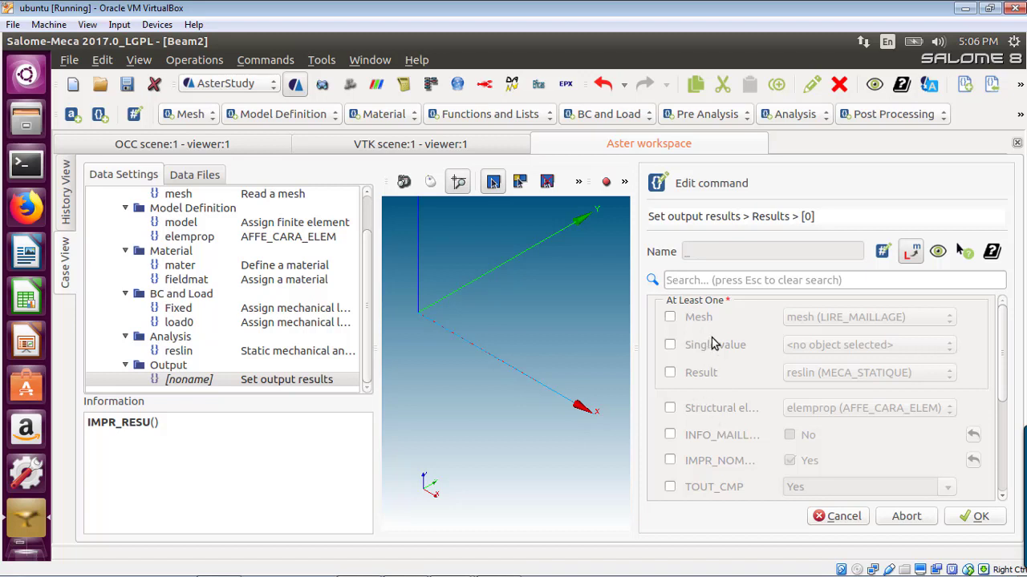
pyautogui.click(670, 373)
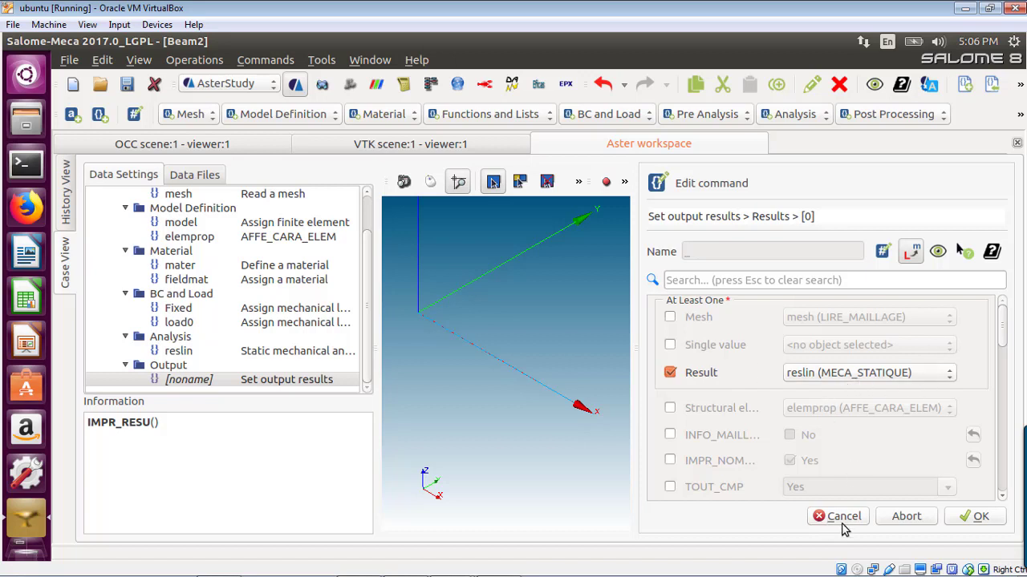
pyautogui.click(972, 517)
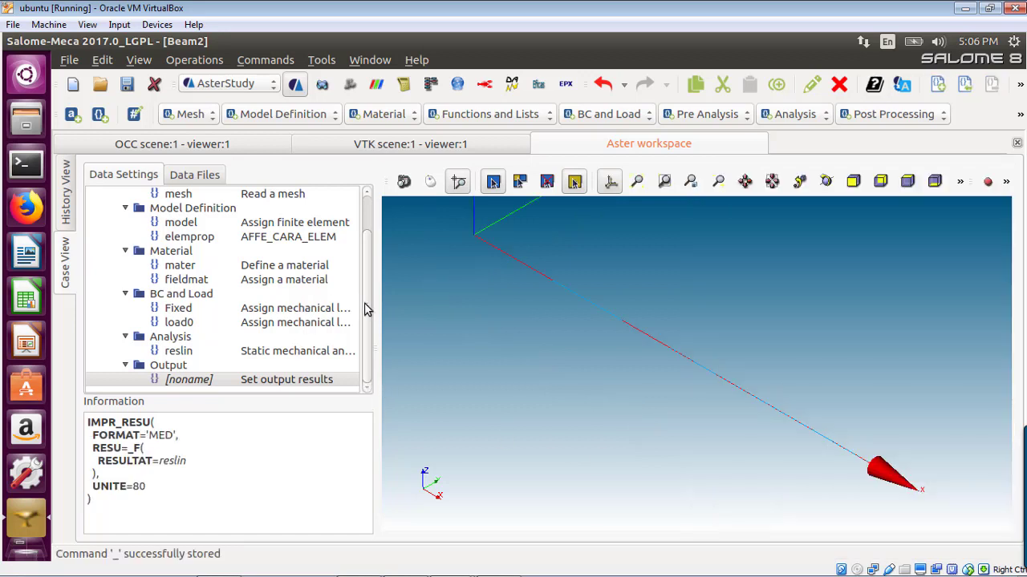
# - Start exporting the command file of Stage_1 and bring its export dialog into view
pyautogui.scroll(2, 369, 241)
pyautogui.scroll(-2, 359, 361)
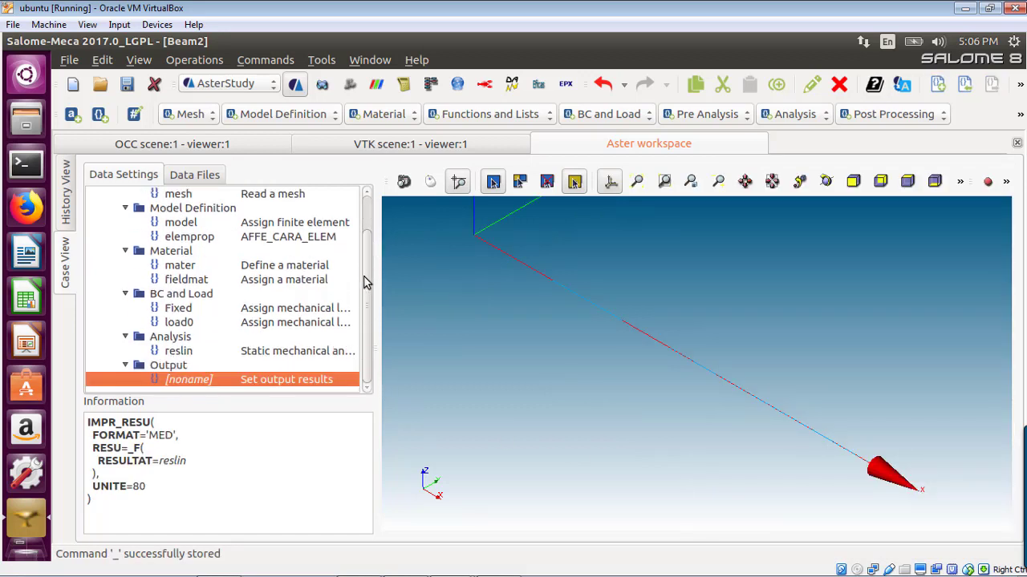
pyautogui.scroll(2, 368, 273)
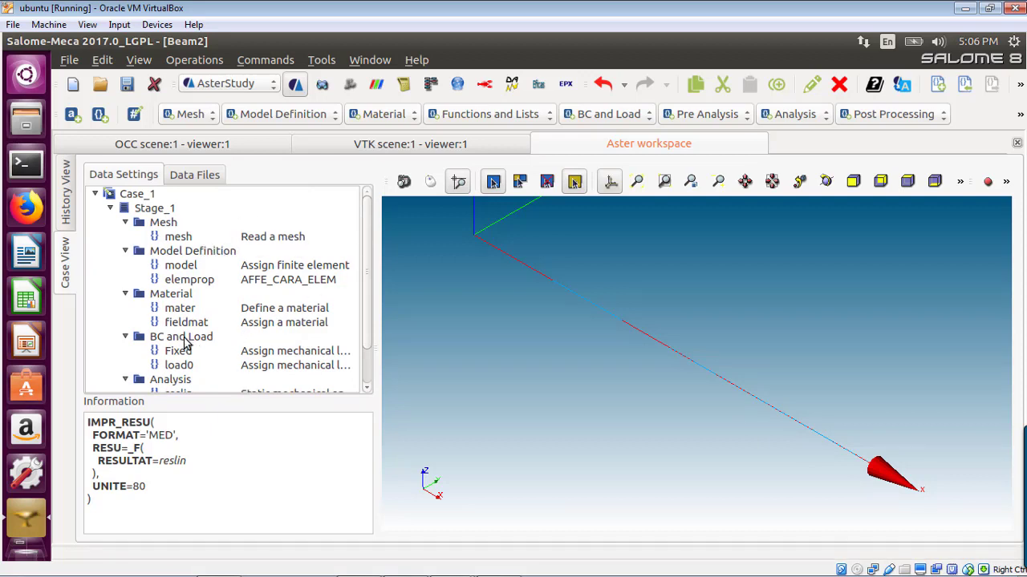
pyautogui.rightClick(158, 210)
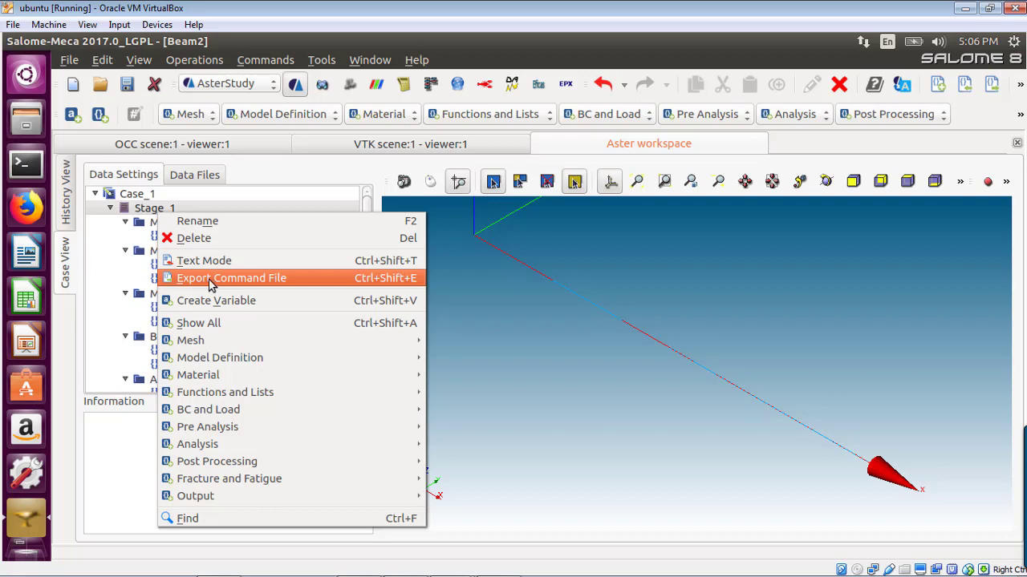
pyautogui.press('Escape')
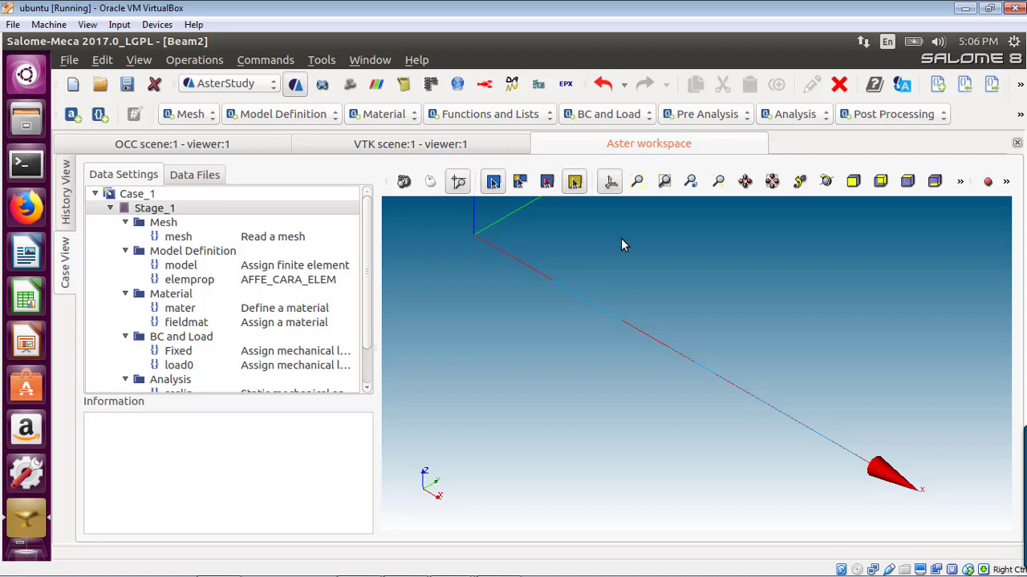
pyautogui.click(964, 8)
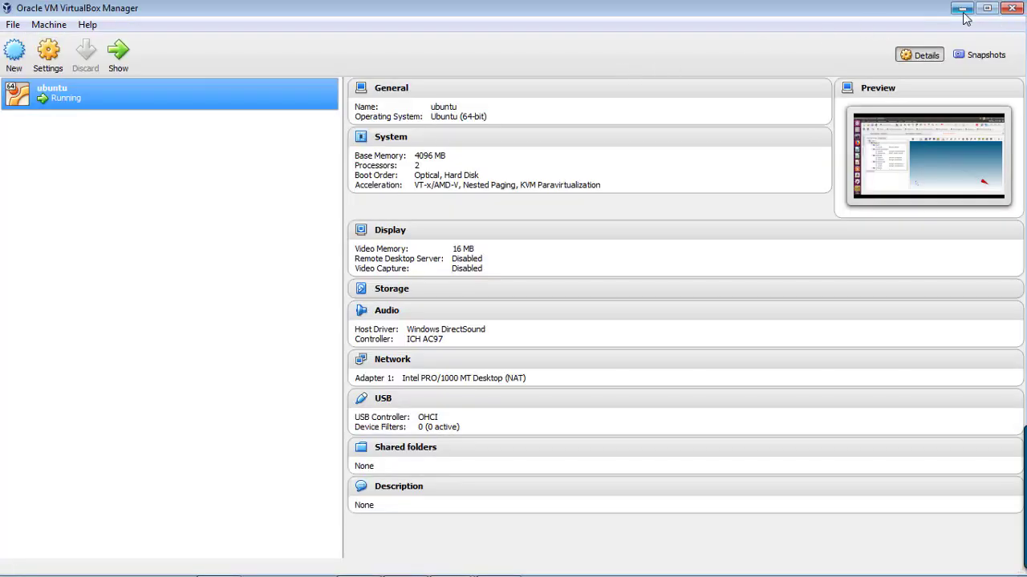
pyautogui.moveTo(450, 563)
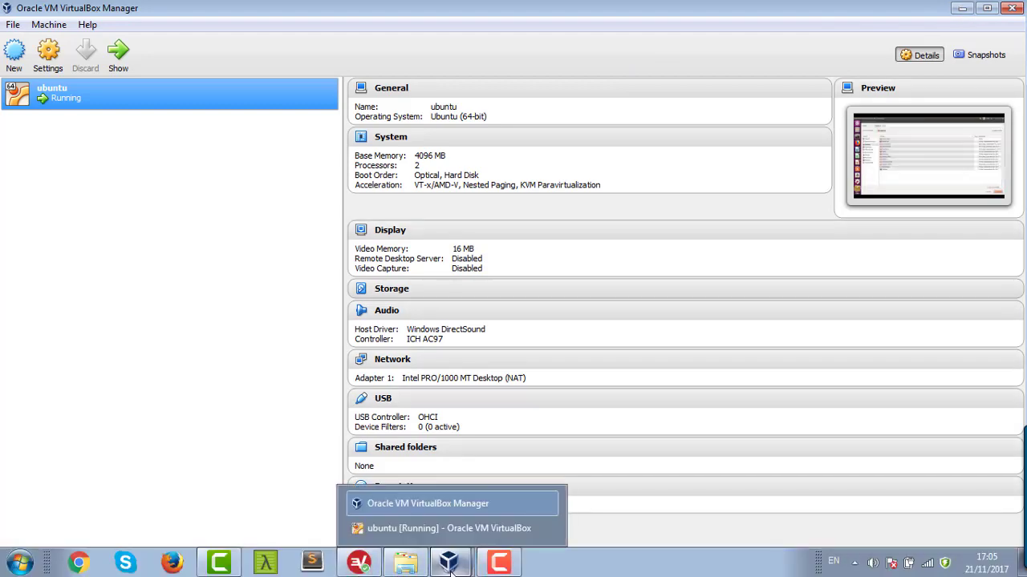
pyautogui.click(442, 532)
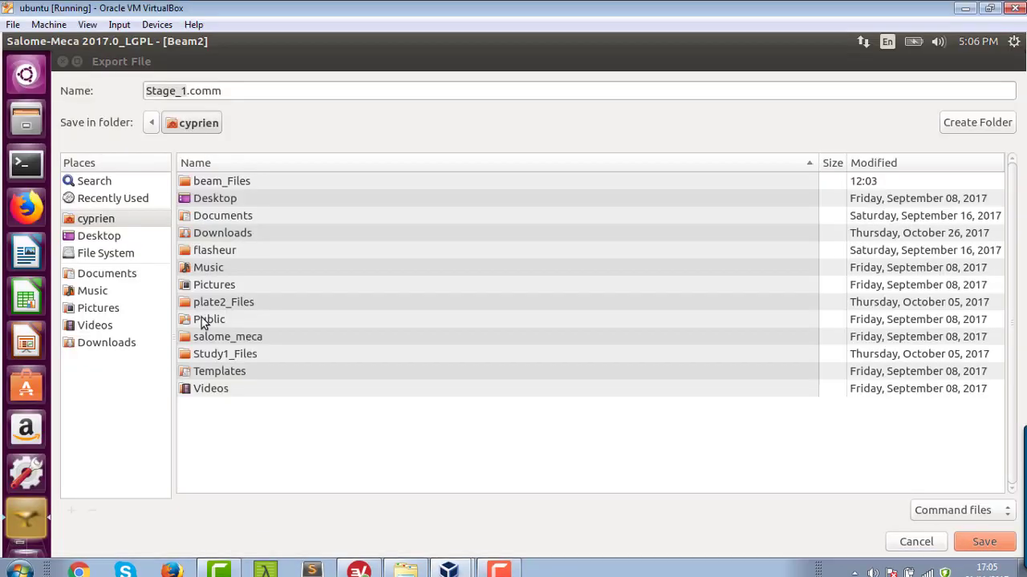
# - Switch to the file manager and check the Beam2 study file in the home folder
pyautogui.click(31, 126)
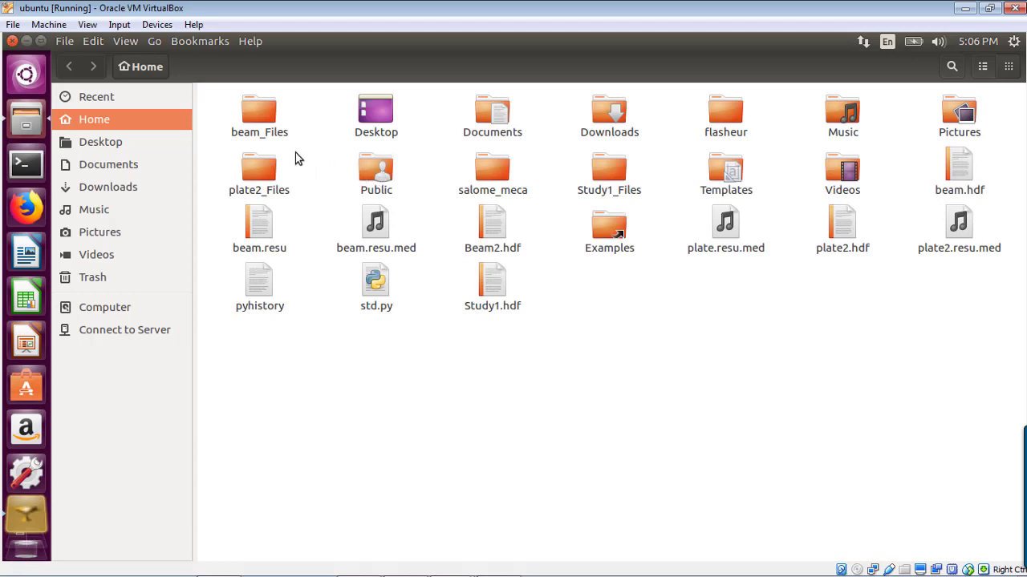
pyautogui.rightClick(399, 215)
pyautogui.click(722, 327)
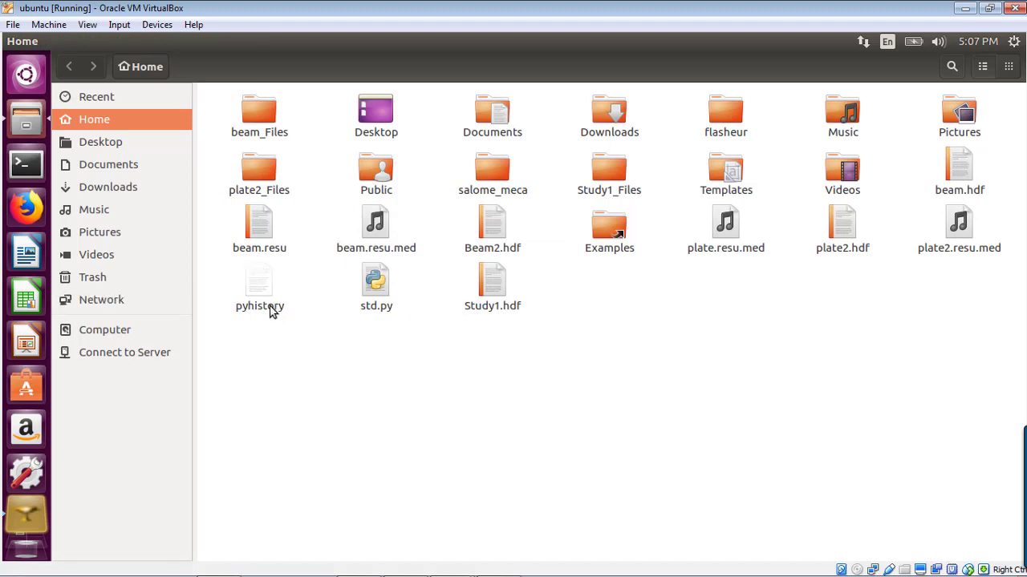
pyautogui.click(486, 228)
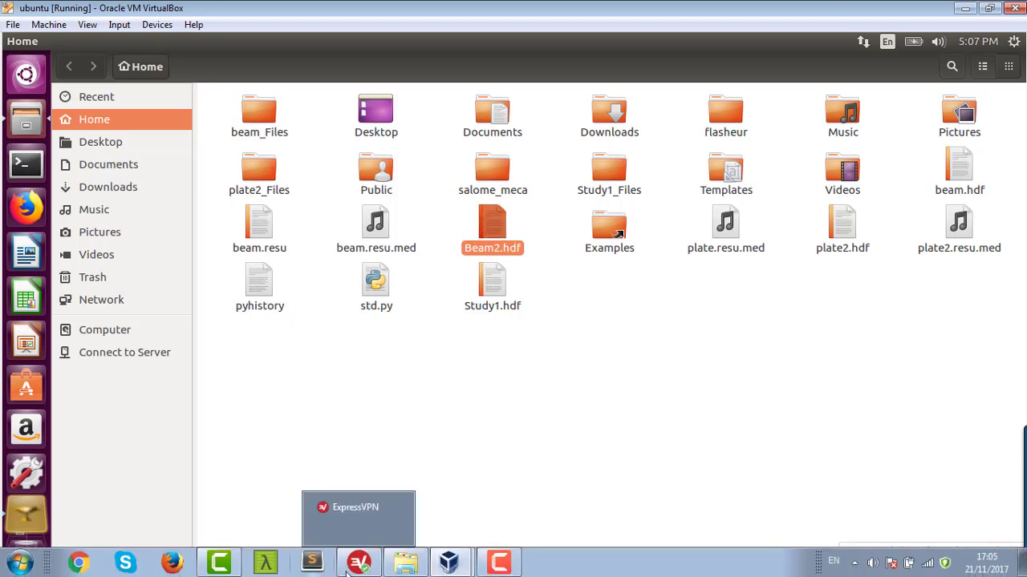
# - Return to the Salome-Meca export dialog and save the command file as Stage_1.comm in the home folder
pyautogui.moveTo(449, 562)
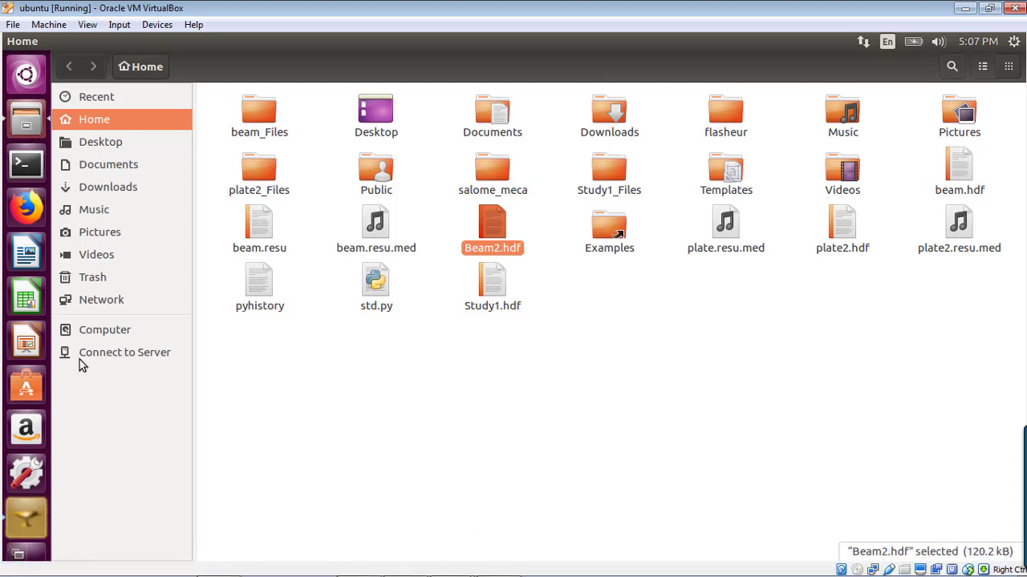
pyautogui.click(33, 524)
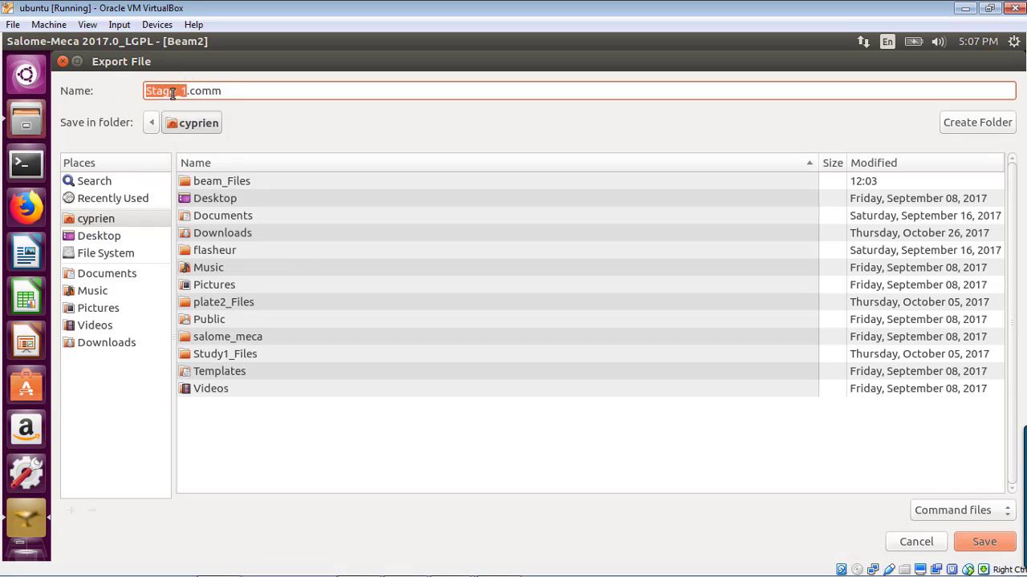
pyautogui.click(974, 542)
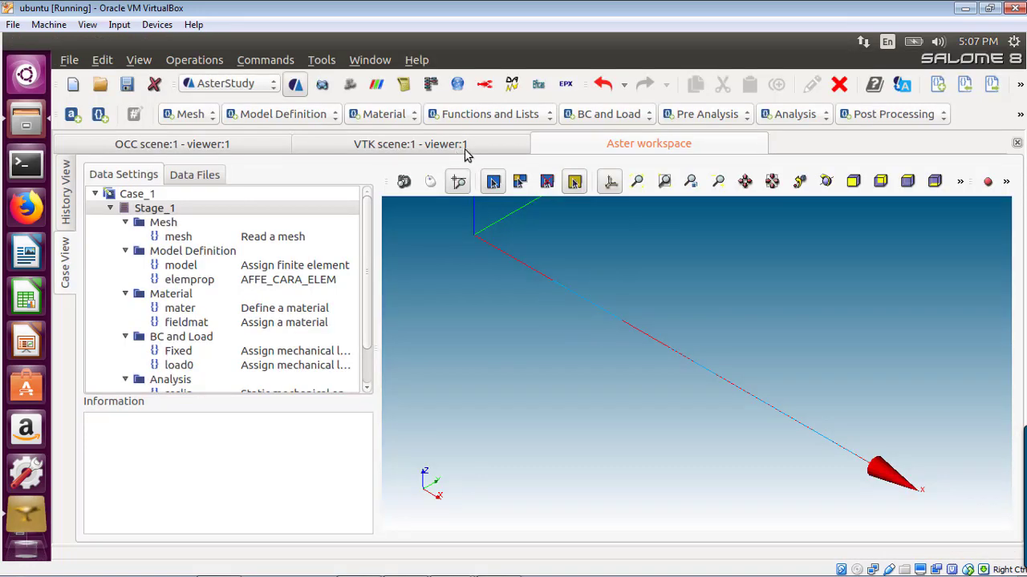
# - Switch to the file manager and open Stage_1.comm from the home folder in the text editor
pyautogui.click(25, 547)
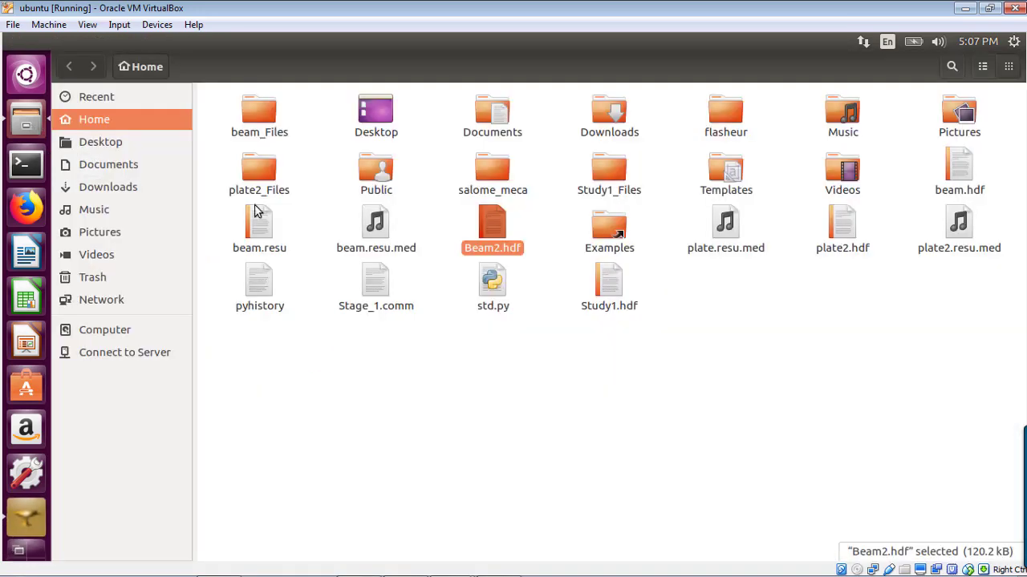
pyautogui.click(467, 362)
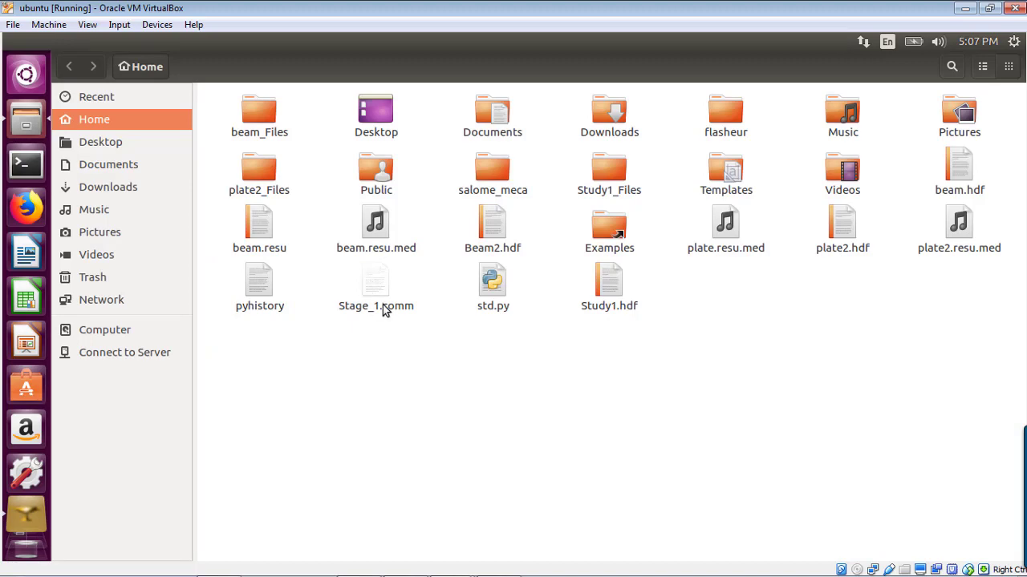
pyautogui.doubleClick(371, 282)
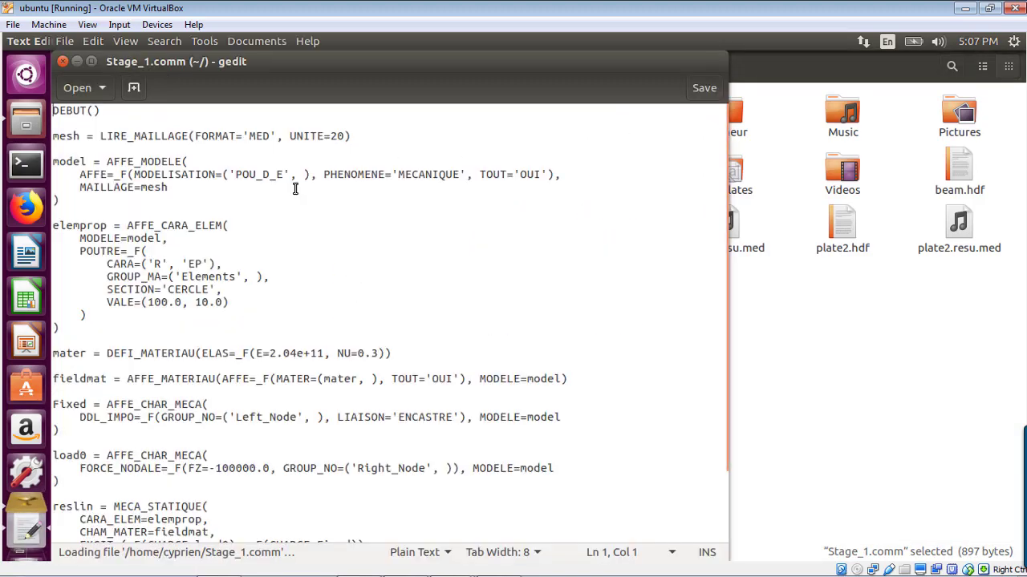
# - Examine the exported mesh, model, section, material, load, analysis and output commands in Stage_1.comm, and close it to return to Salome-Meca
pyautogui.scroll(-2, 295, 189)
pyautogui.scroll(2, 294, 186)
pyautogui.scroll(-2, 293, 185)
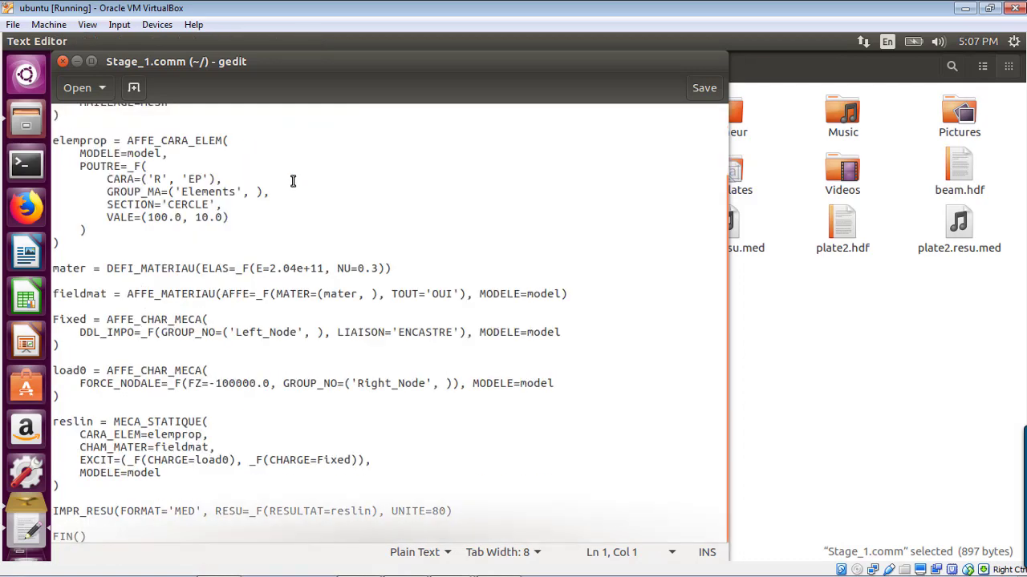
pyautogui.scroll(2, 289, 193)
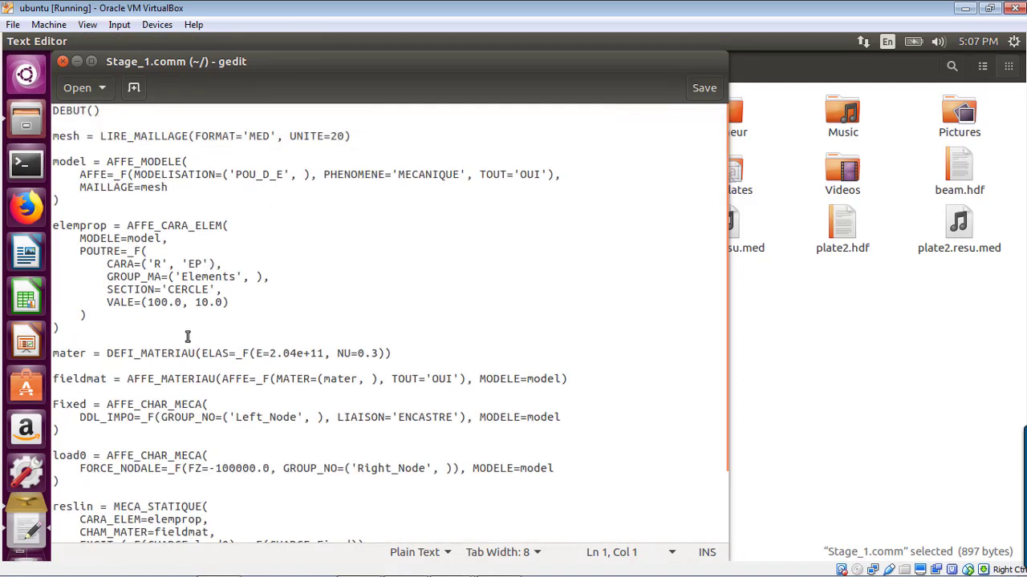
pyautogui.scroll(-2, 132, 199)
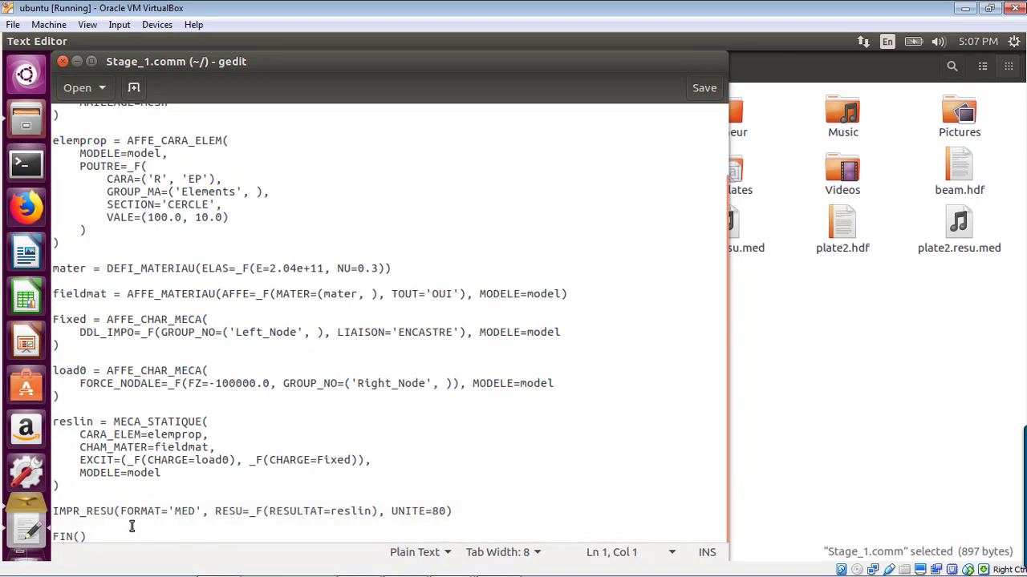
pyautogui.scroll(3, 111, 439)
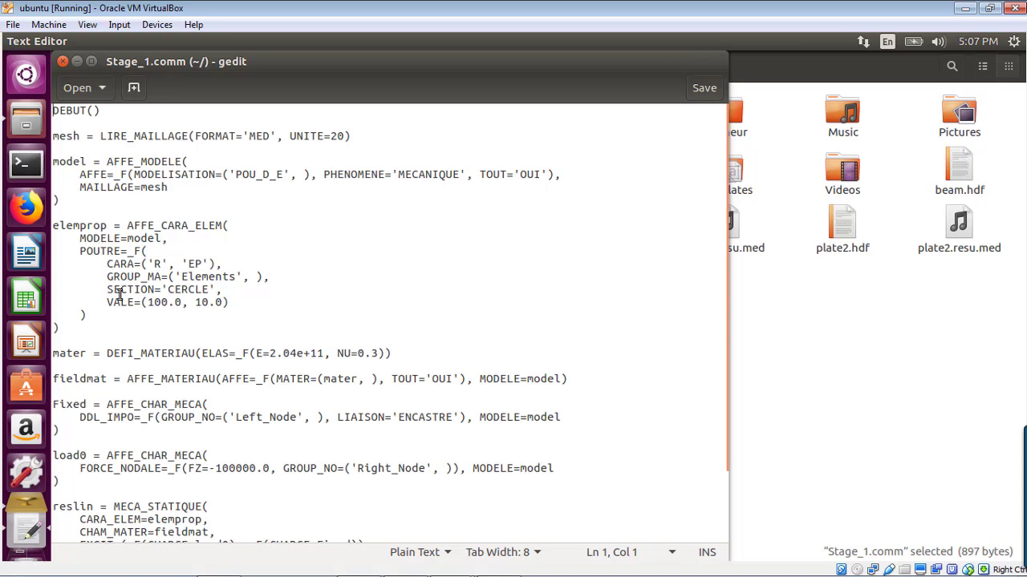
pyautogui.scroll(-2, 104, 342)
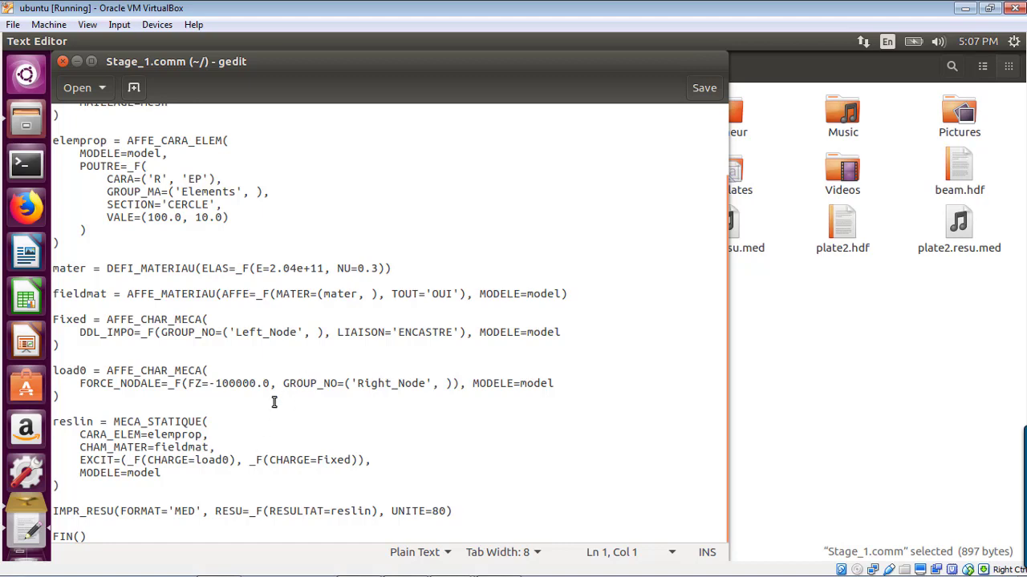
pyautogui.scroll(2, 138, 420)
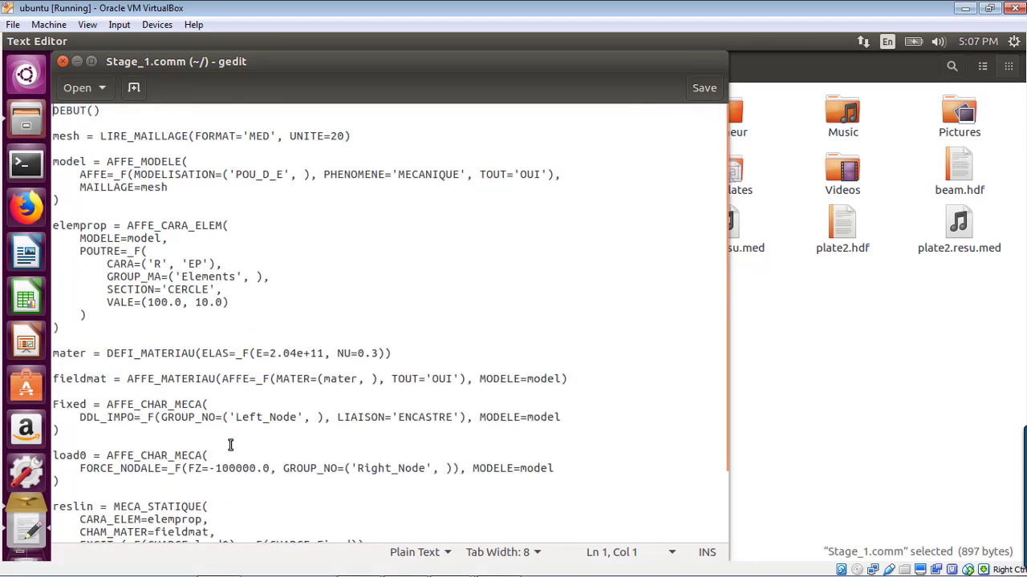
pyautogui.scroll(-2, 131, 436)
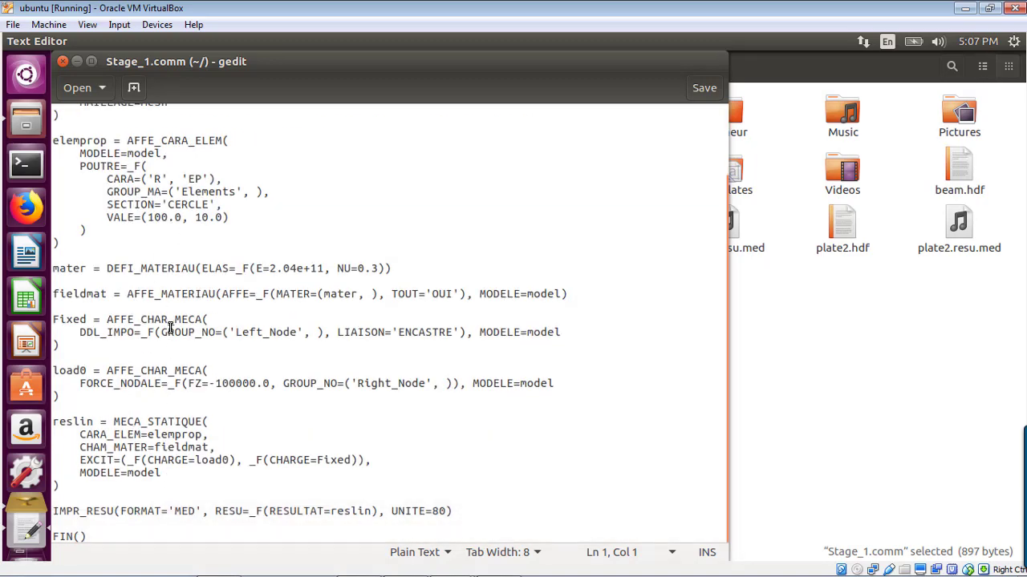
pyautogui.scroll(2, 170, 329)
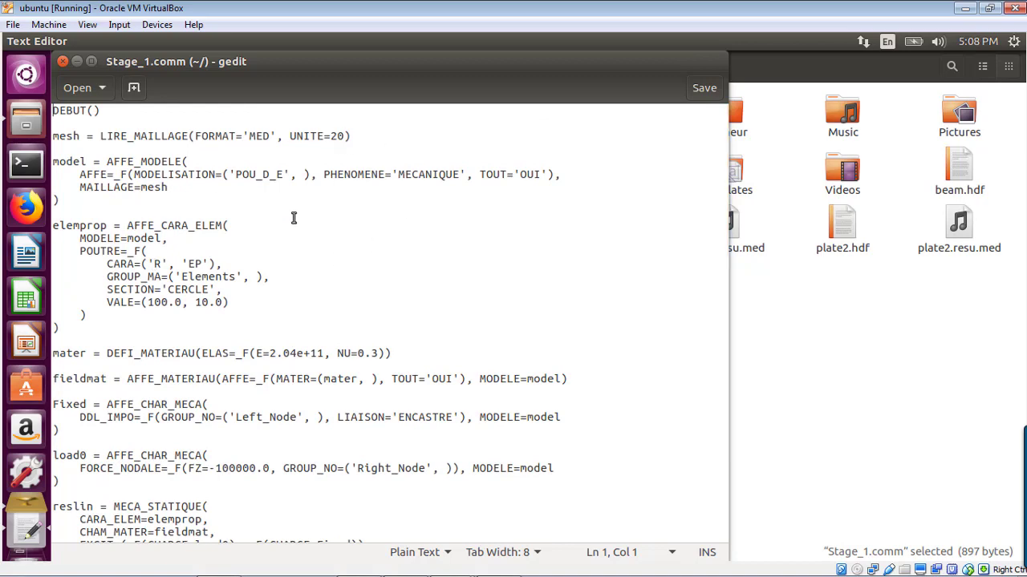
pyautogui.scroll(-2, 285, 281)
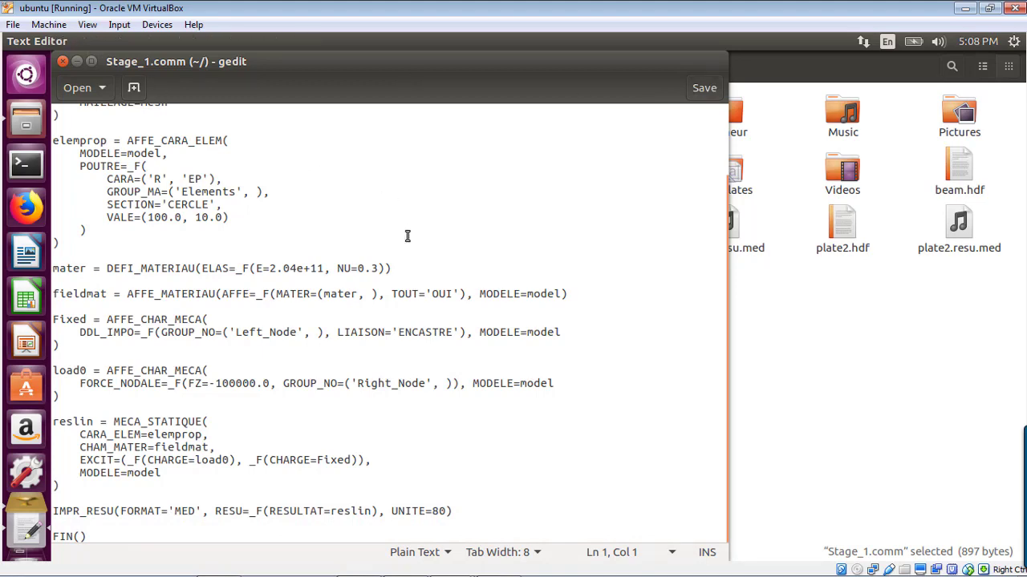
pyautogui.scroll(2, 157, 321)
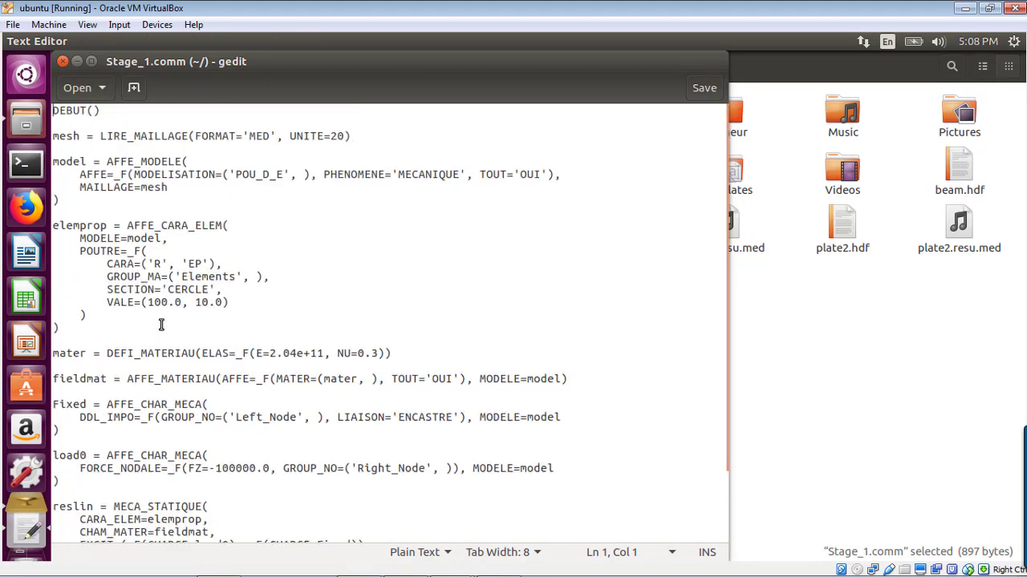
pyautogui.click(62, 62)
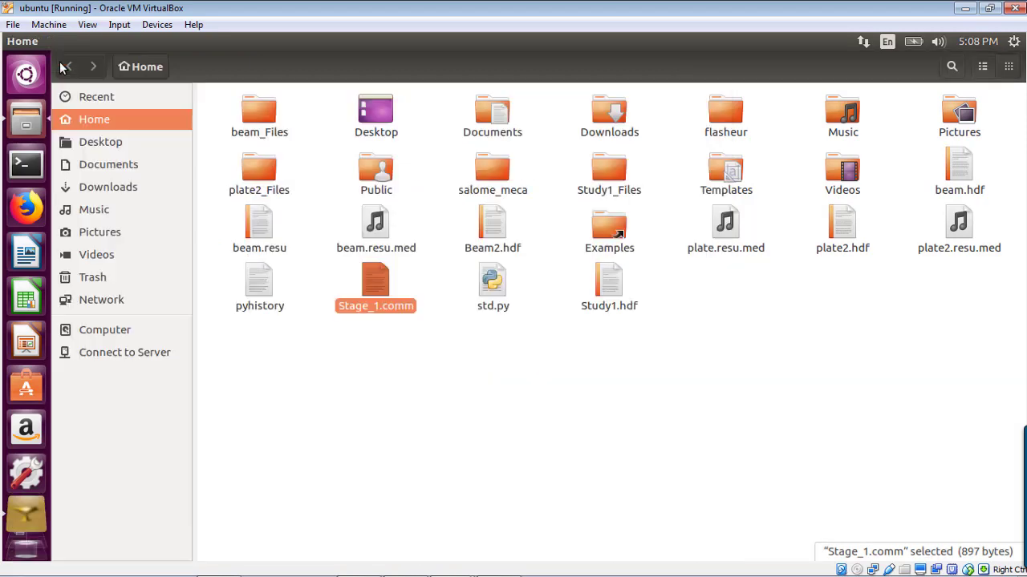
pyautogui.click(26, 514)
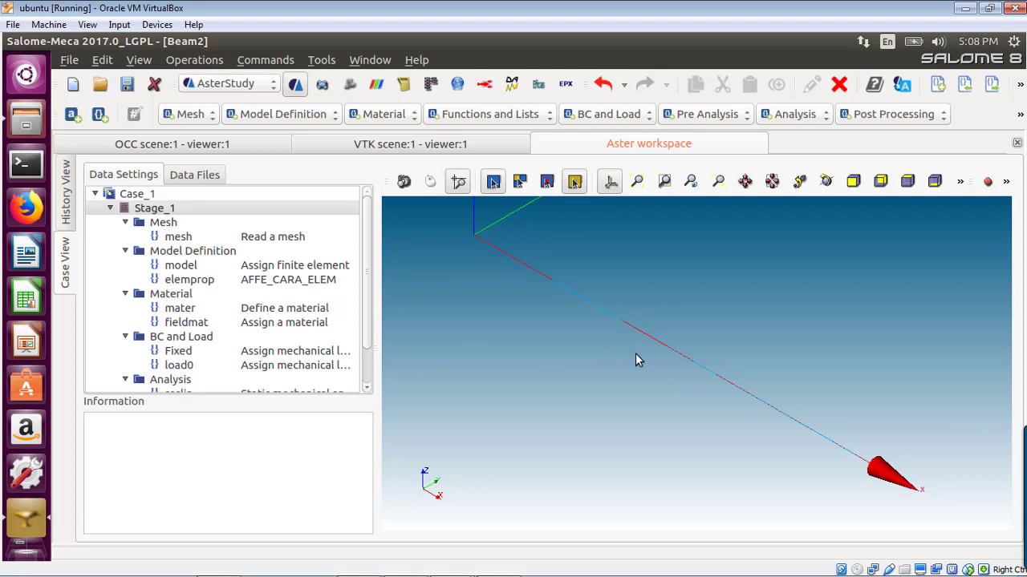
# - Include Stage_1 of Case_1 in the run and launch its calculation on localhost with 1024 memory and a 00:15:00 time limit
pyautogui.moveTo(366, 329); pyautogui.dragTo(355, 391)
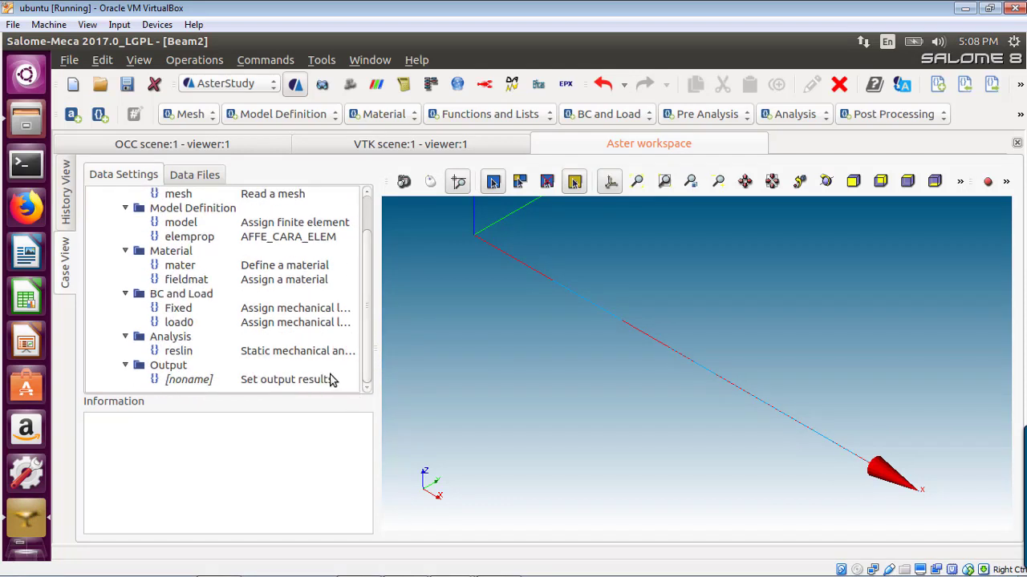
pyautogui.click(68, 223)
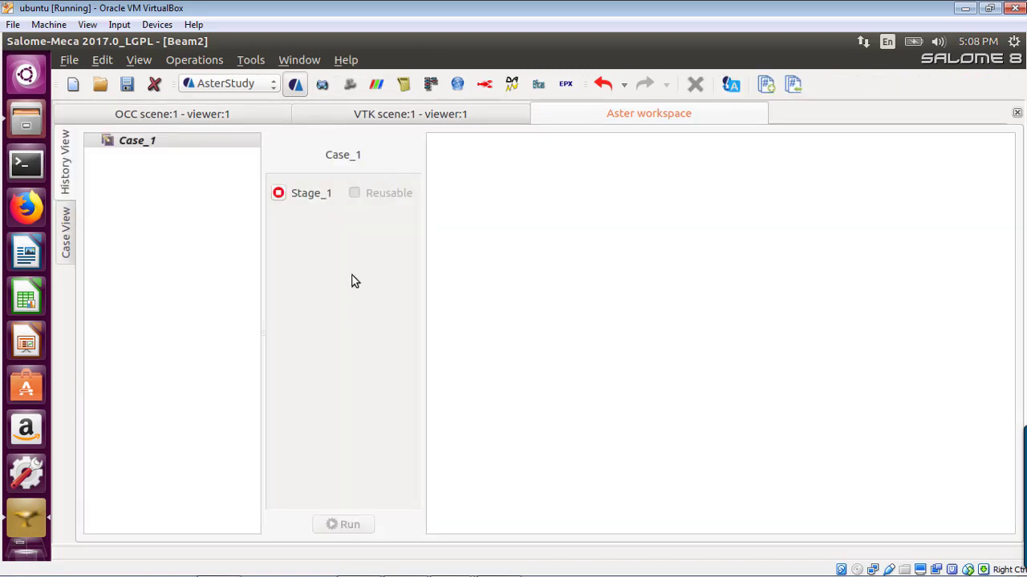
pyautogui.click(279, 194)
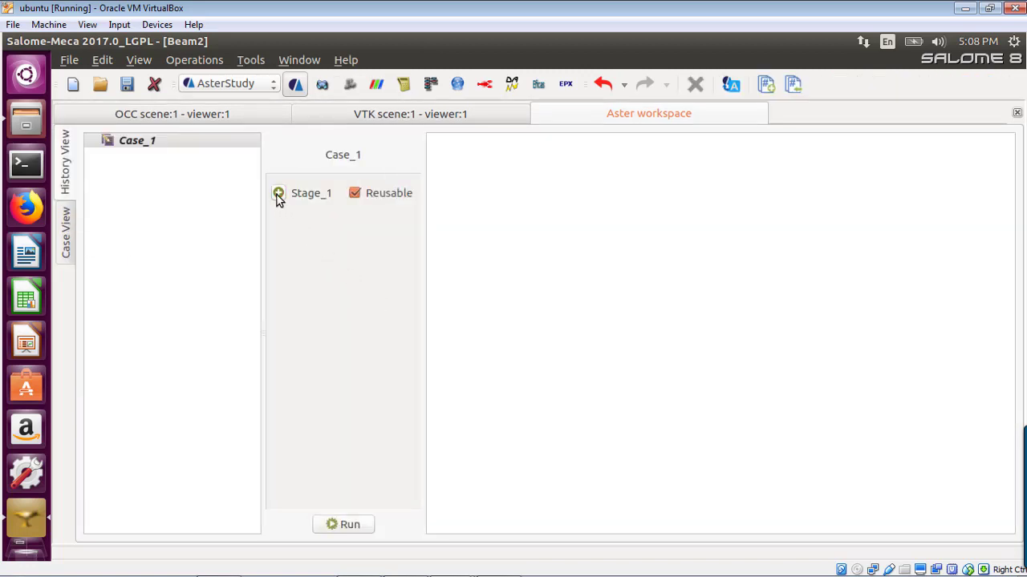
pyautogui.click(348, 526)
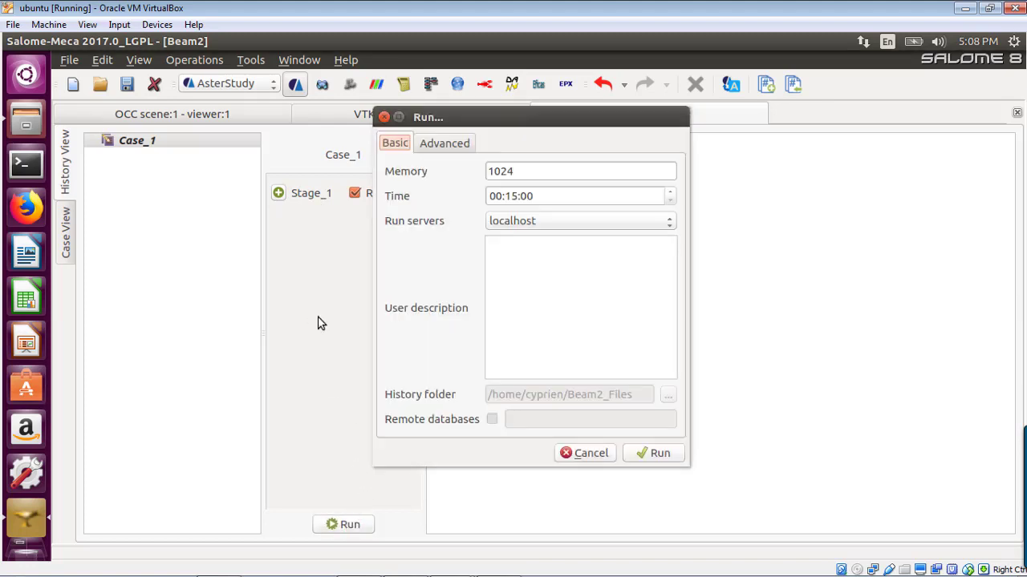
pyautogui.click(647, 456)
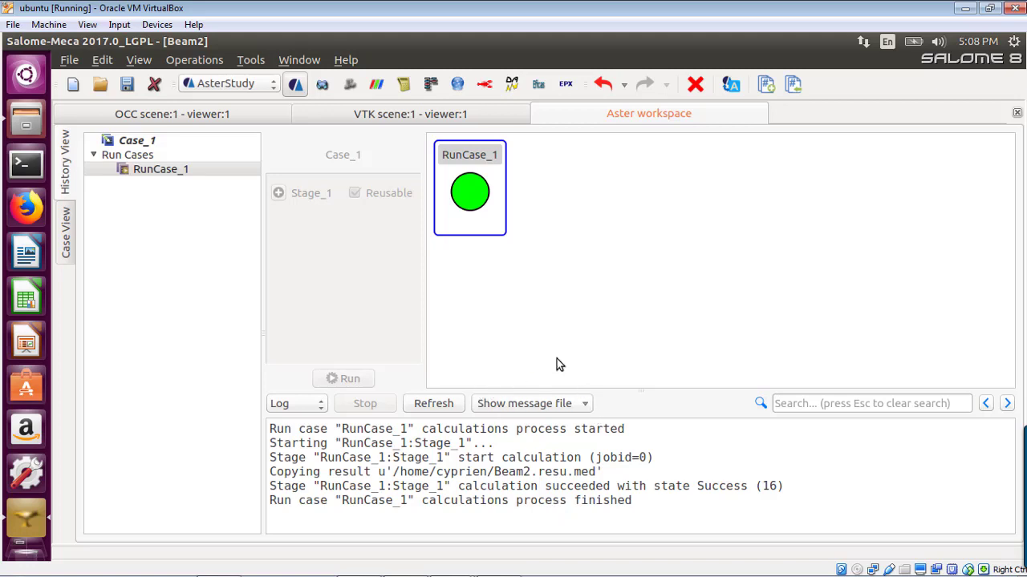
pyautogui.click(576, 406)
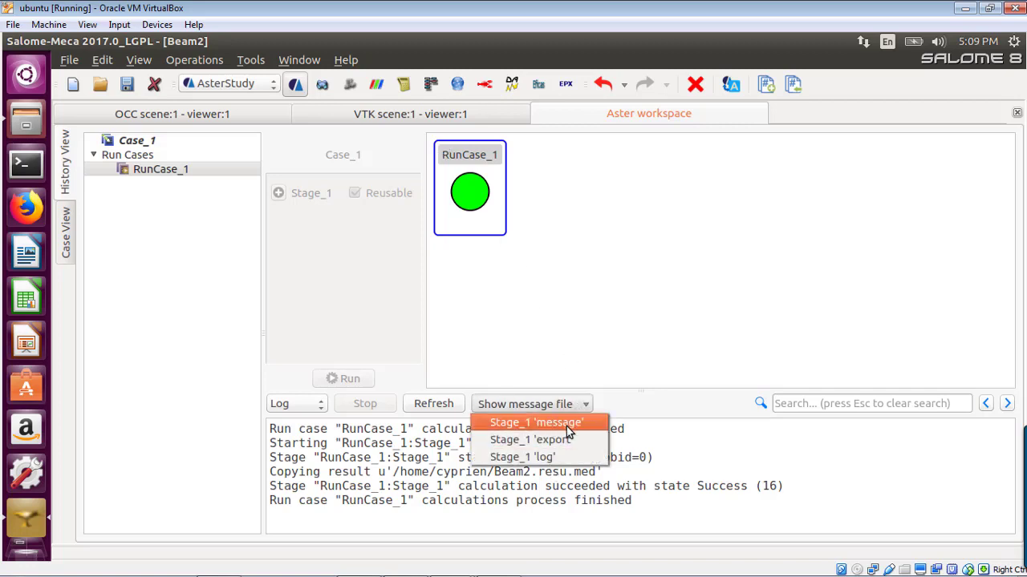
pyautogui.click(573, 380)
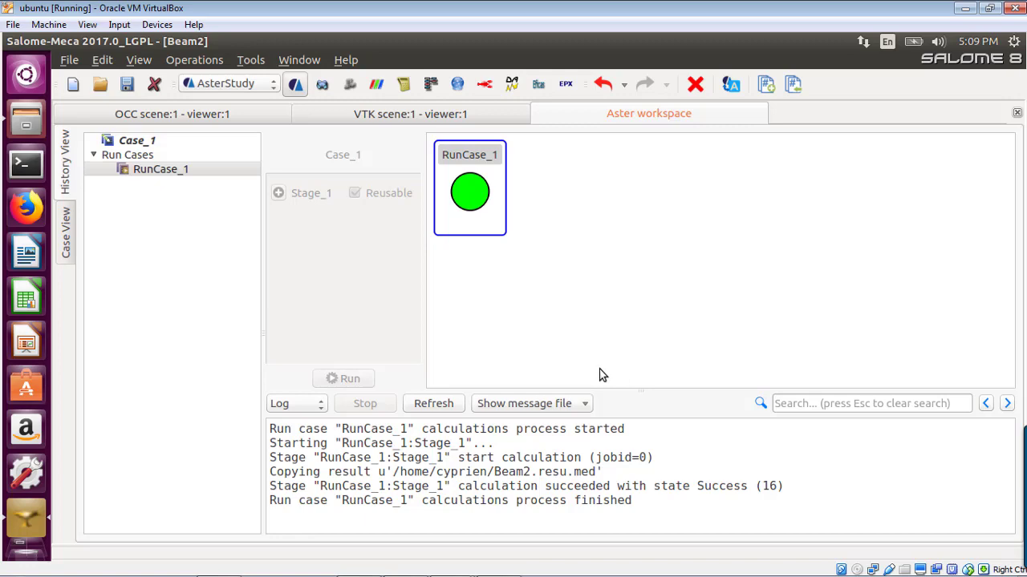
# - Open the Beam2.resu.med output file of Stage_1 from the case's data files in ParaVis
pyautogui.click(68, 236)
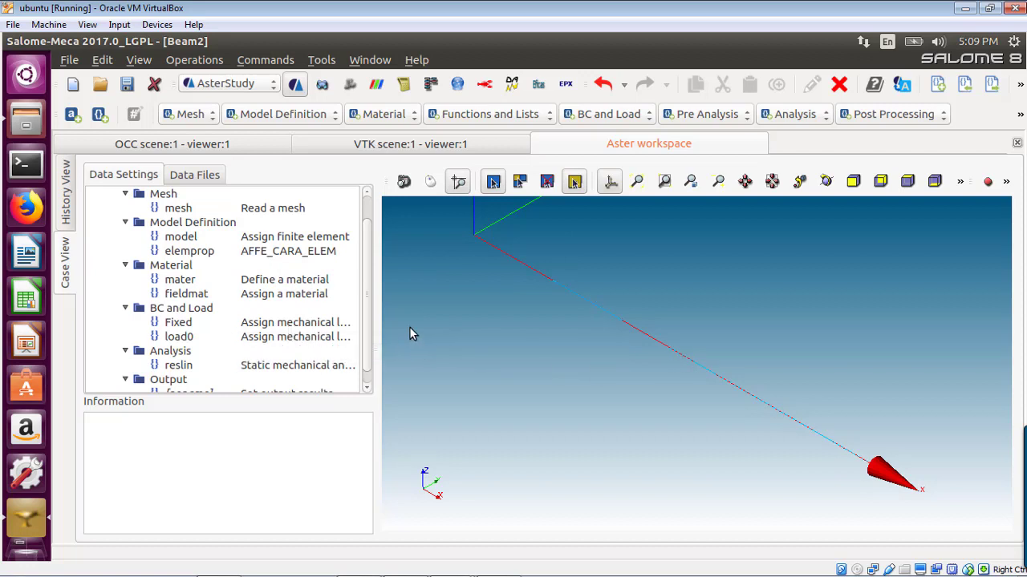
pyautogui.click(197, 176)
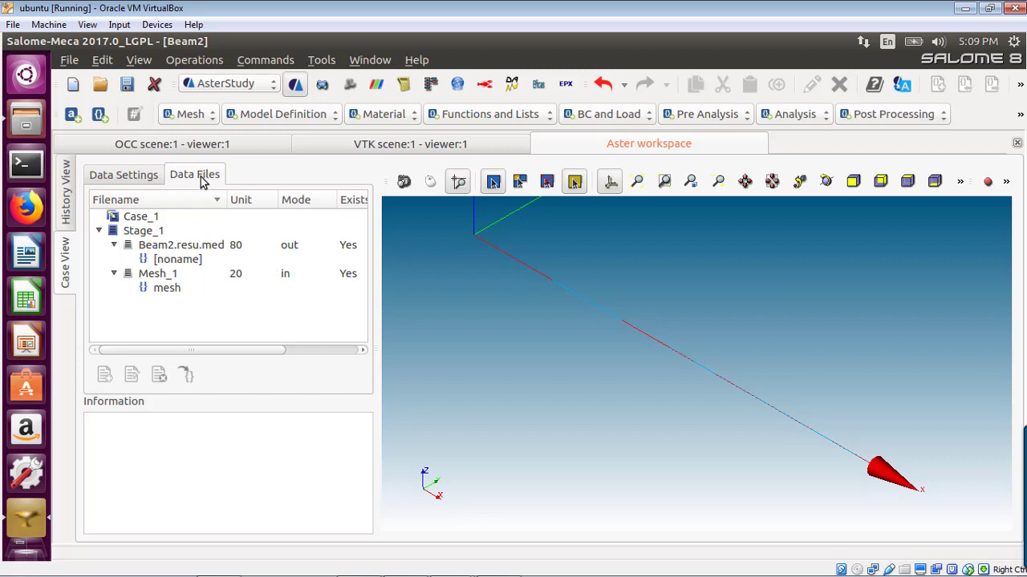
pyautogui.doubleClick(178, 274)
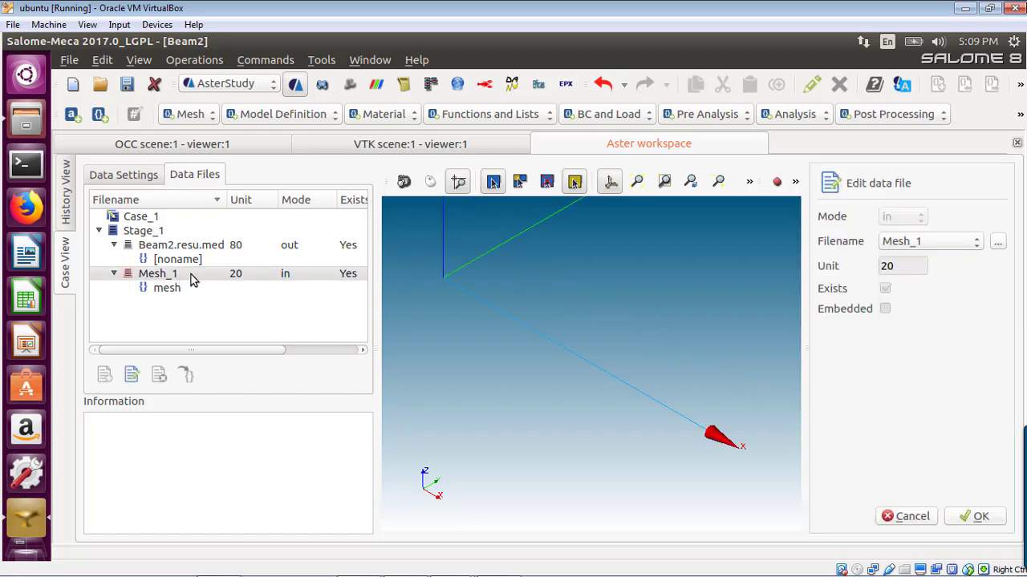
pyautogui.rightClick(192, 277)
pyautogui.click(172, 274)
pyautogui.click(198, 245)
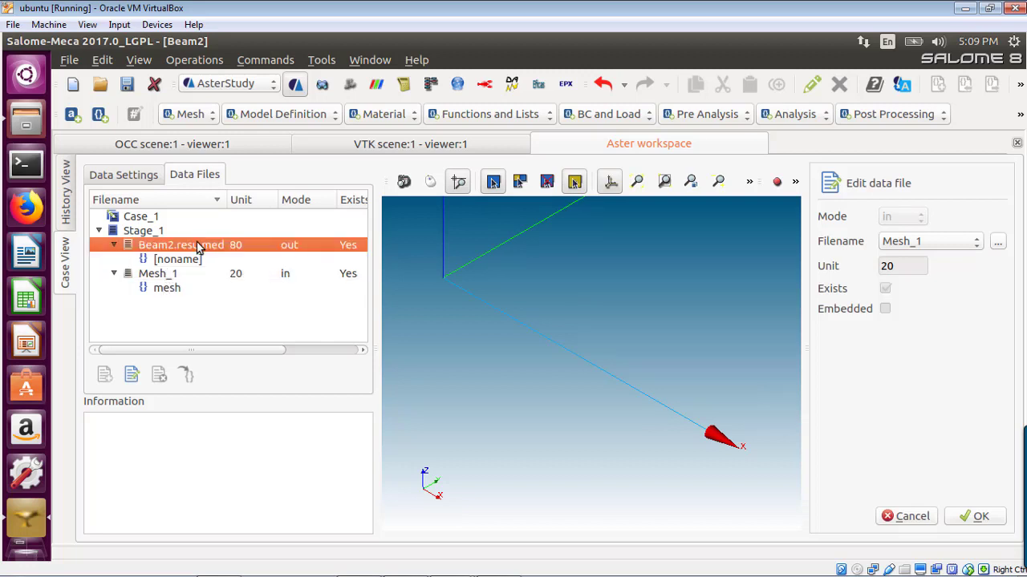
pyautogui.rightClick(197, 244)
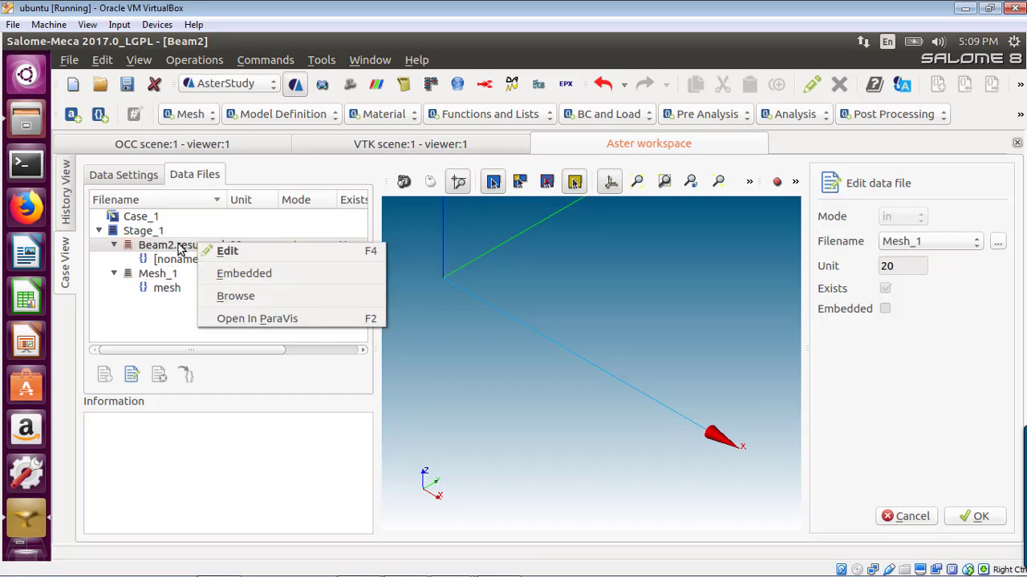
pyautogui.click(235, 318)
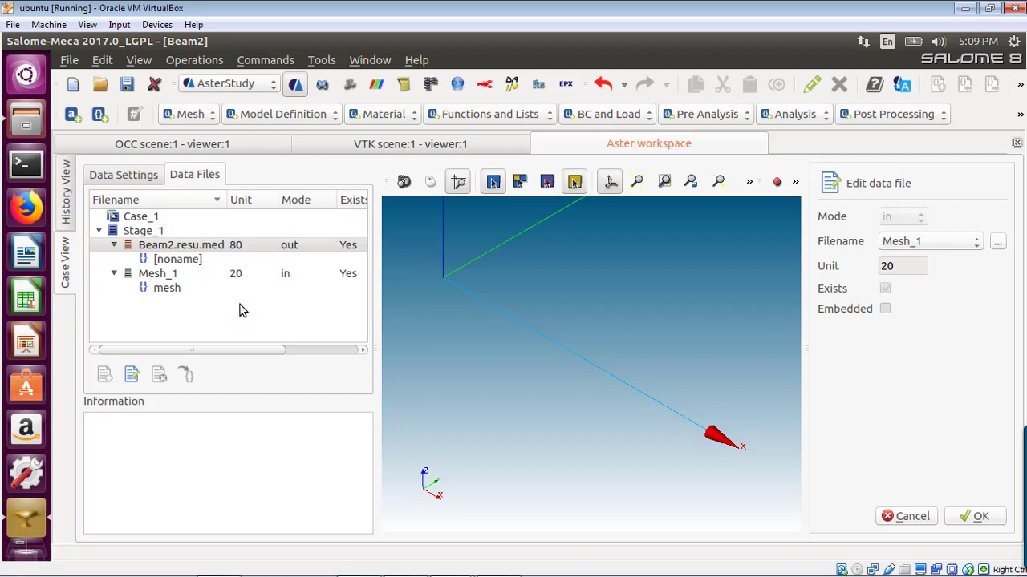
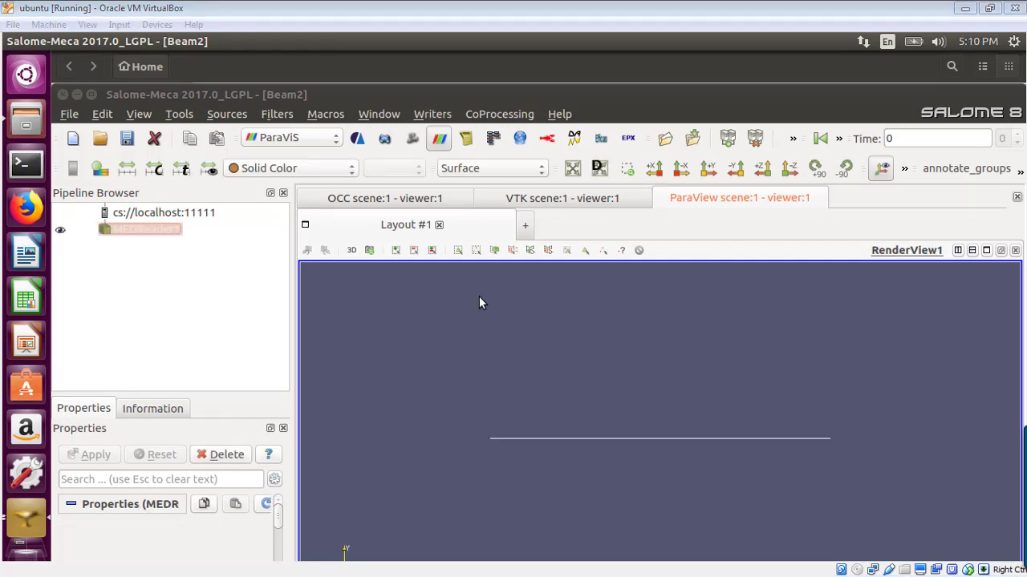
# - Color the beam result by FamilyIdNode and reposition the color legend so that it fits fully in the render view
pyautogui.click(269, 168)
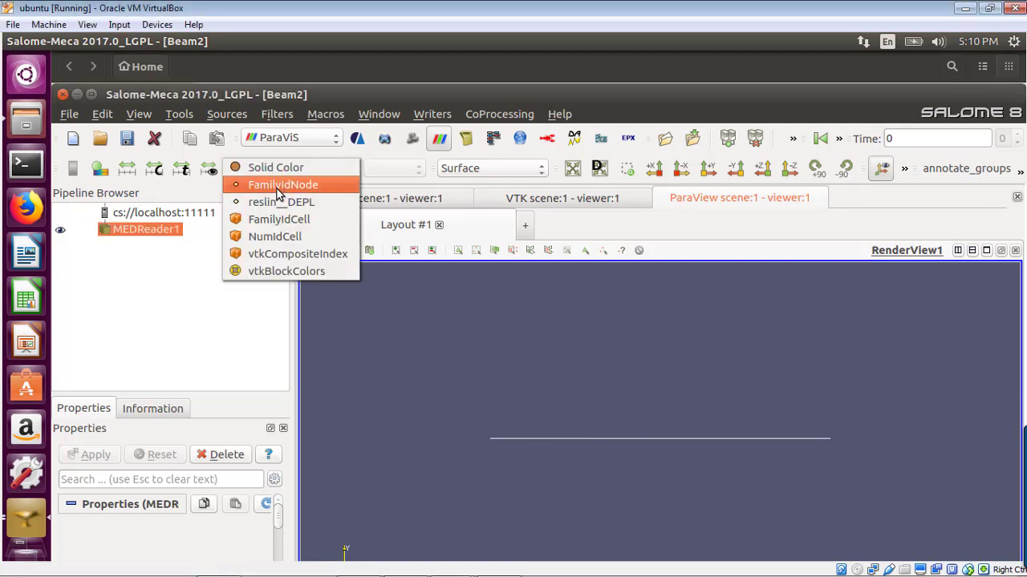
pyautogui.click(279, 186)
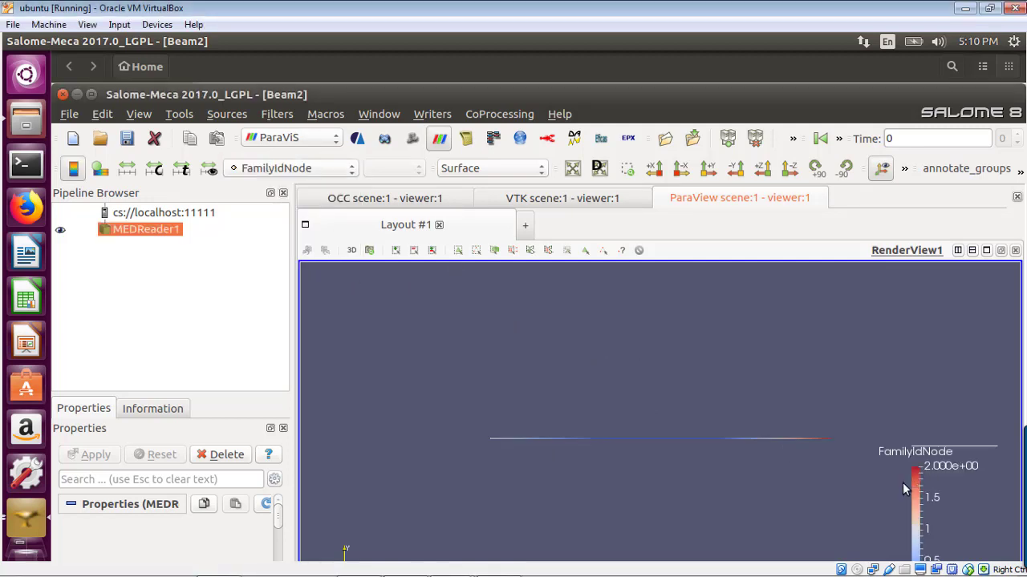
pyautogui.moveTo(903, 484); pyautogui.dragTo(858, 427)
pyautogui.moveTo(768, 419); pyautogui.dragTo(594, 425)
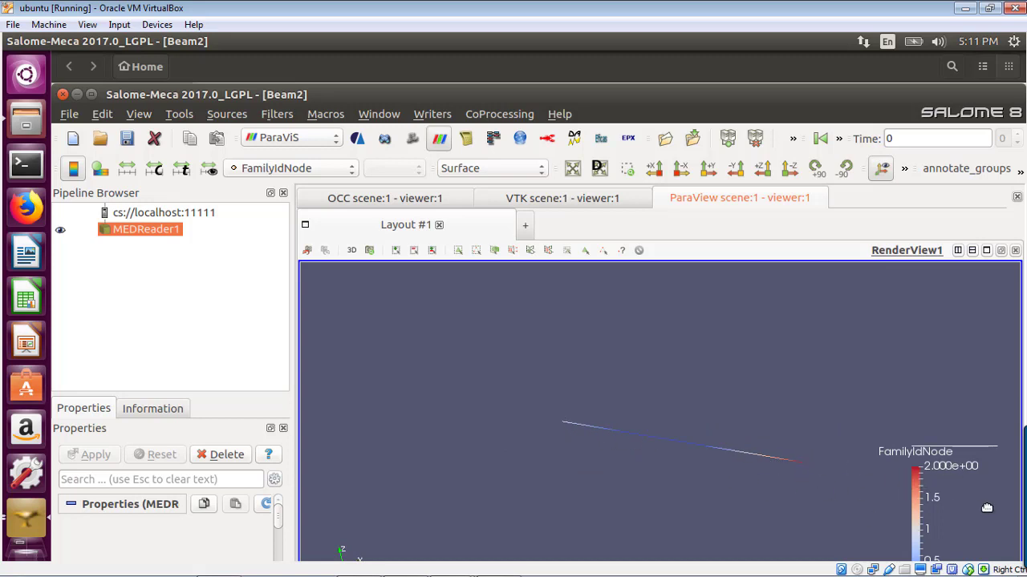
pyautogui.scroll(-1, 982, 509)
pyautogui.moveTo(929, 461)
pyautogui.mouseDown()
pyautogui.moveTo(917, 445)
pyautogui.moveTo(937, 378)
pyautogui.moveTo(916, 470)
pyautogui.mouseUp()
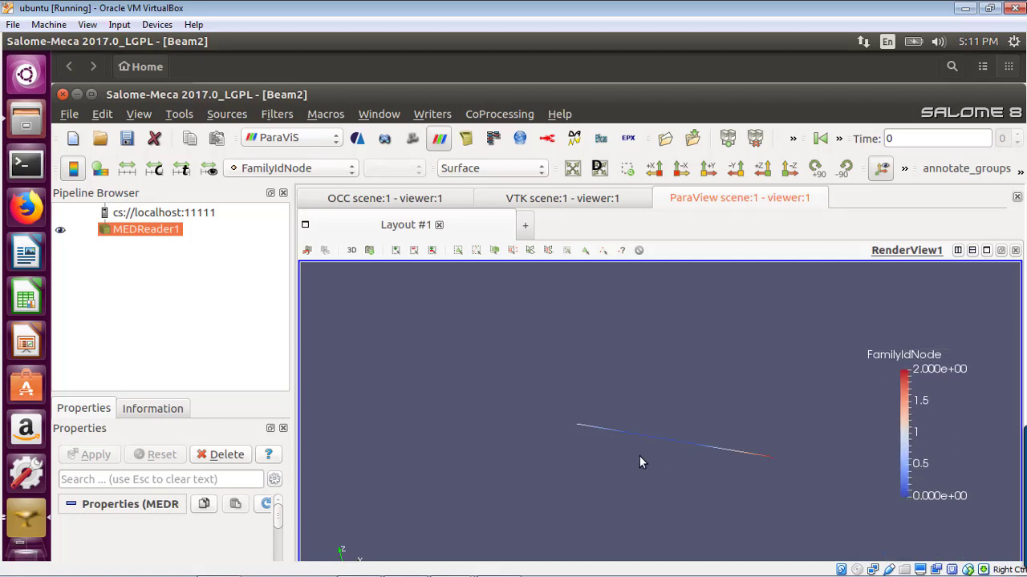
pyautogui.click(73, 168)
pyautogui.click(71, 171)
pyautogui.rightClick(118, 234)
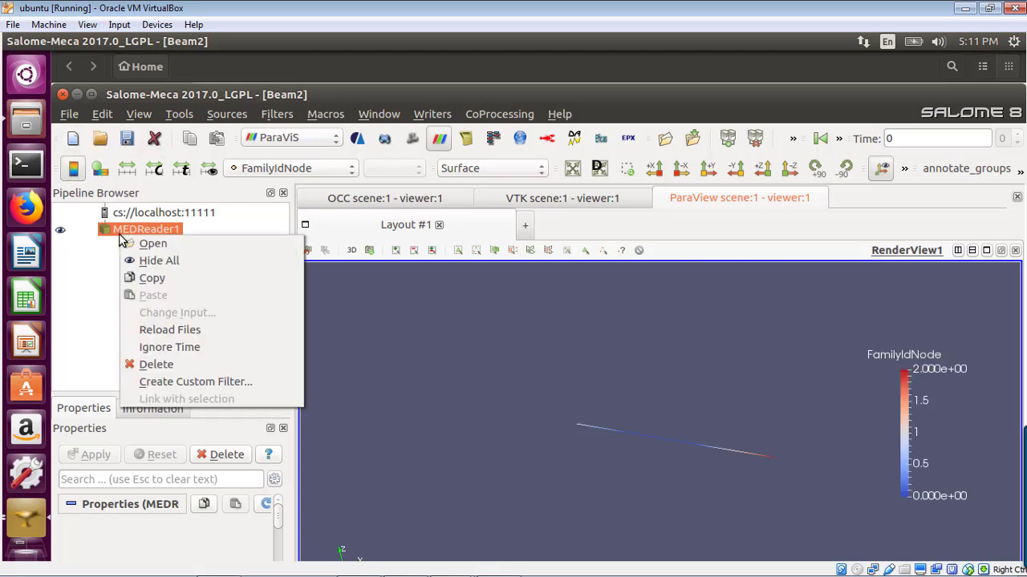
pyautogui.click(184, 382)
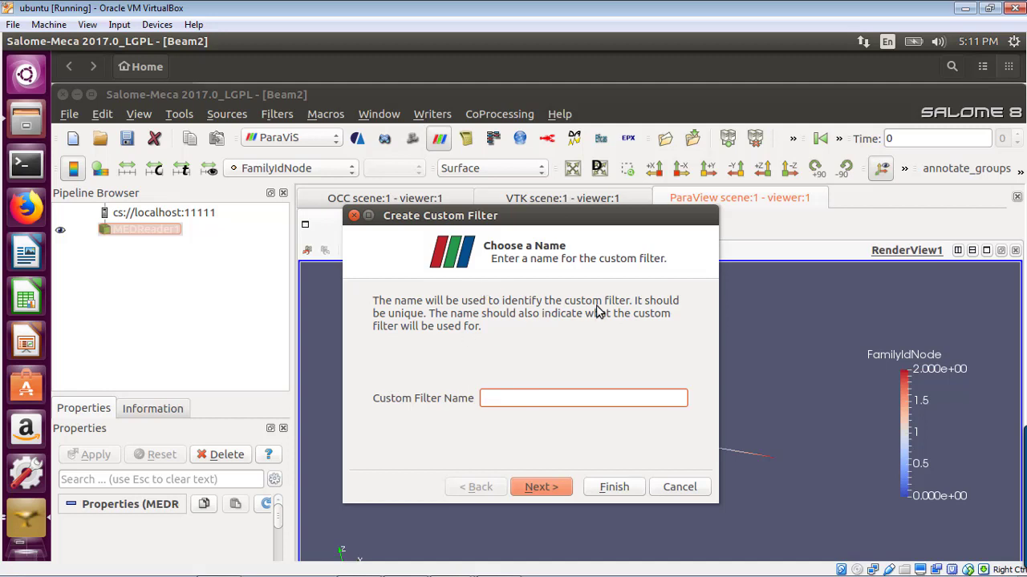
pyautogui.click(673, 489)
# - Examine the MEDReader1 information for its file properties, statistics, data arrays and bounds
pyautogui.click(170, 413)
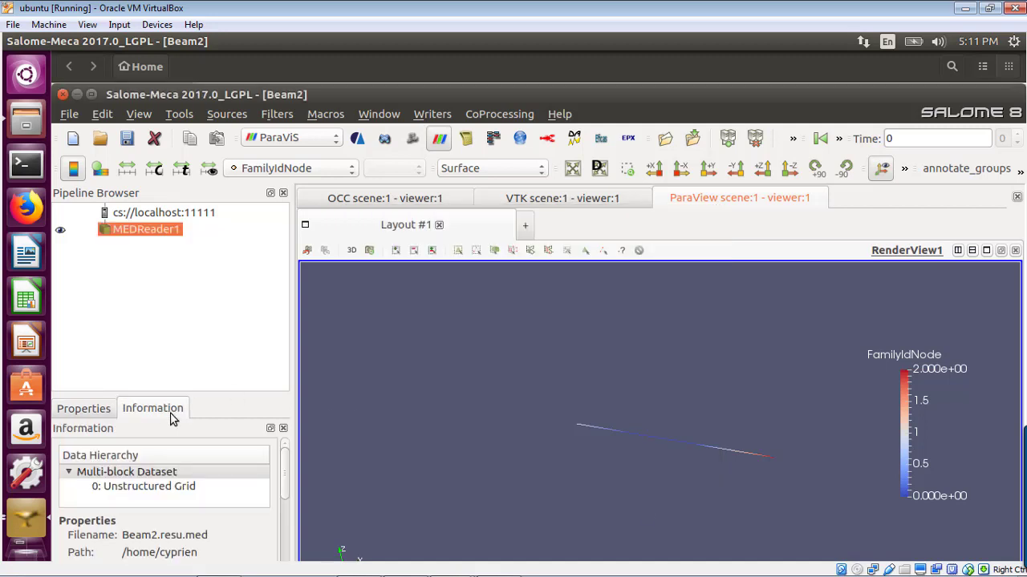
pyautogui.moveTo(220, 393); pyautogui.dragTo(218, 276)
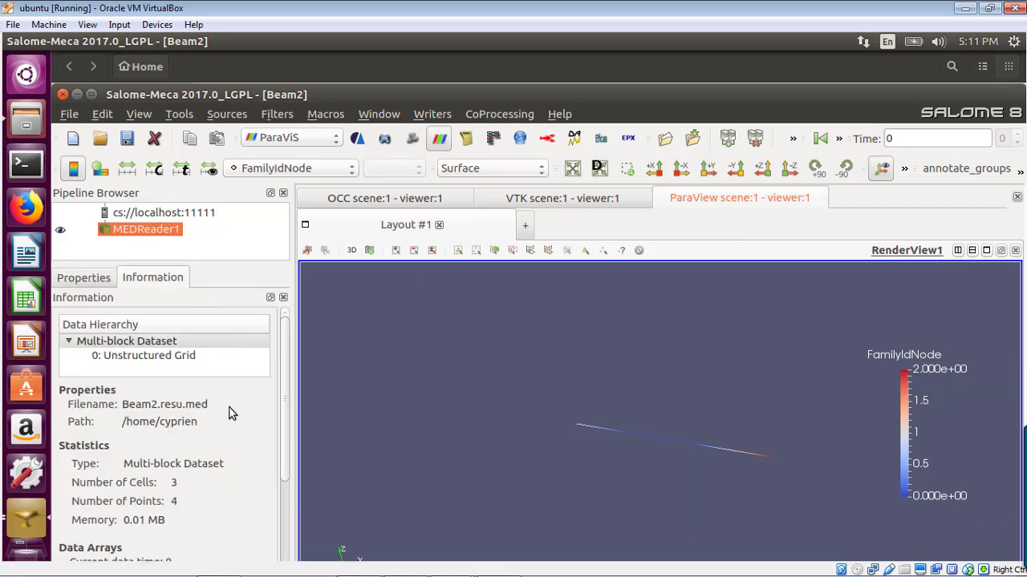
pyautogui.scroll(-3, 193, 411)
pyautogui.scroll(-4, 193, 411)
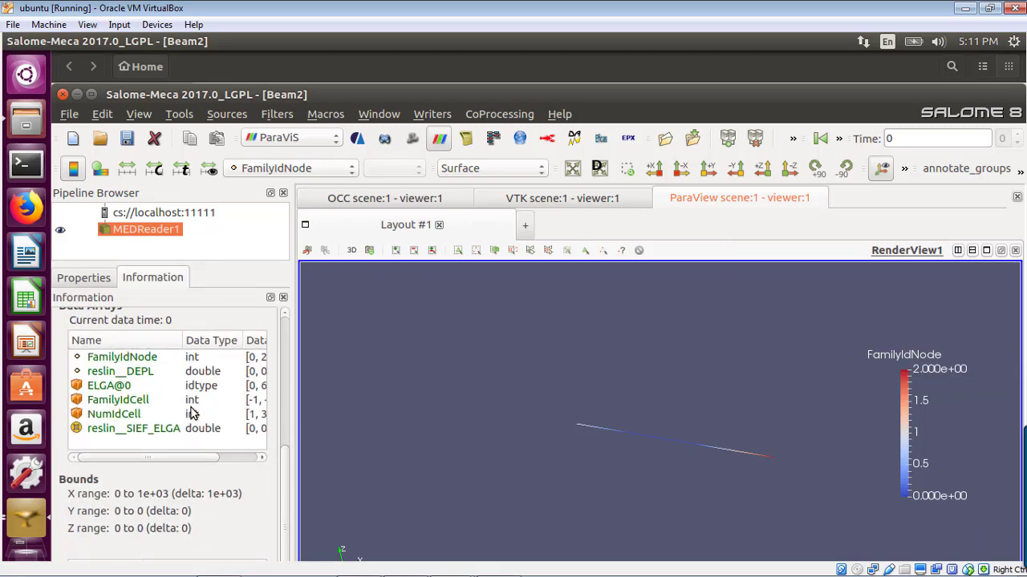
pyautogui.scroll(8, 192, 411)
# - Enable GenerateVectors in the MEDReader1 properties and apply the change
pyautogui.click(87, 279)
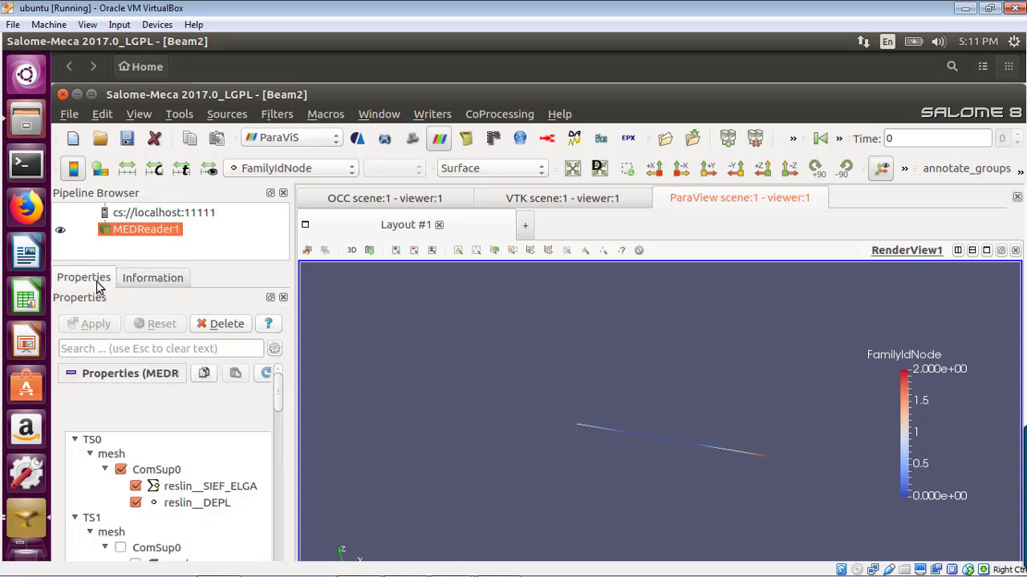
pyautogui.moveTo(276, 411); pyautogui.dragTo(295, 435)
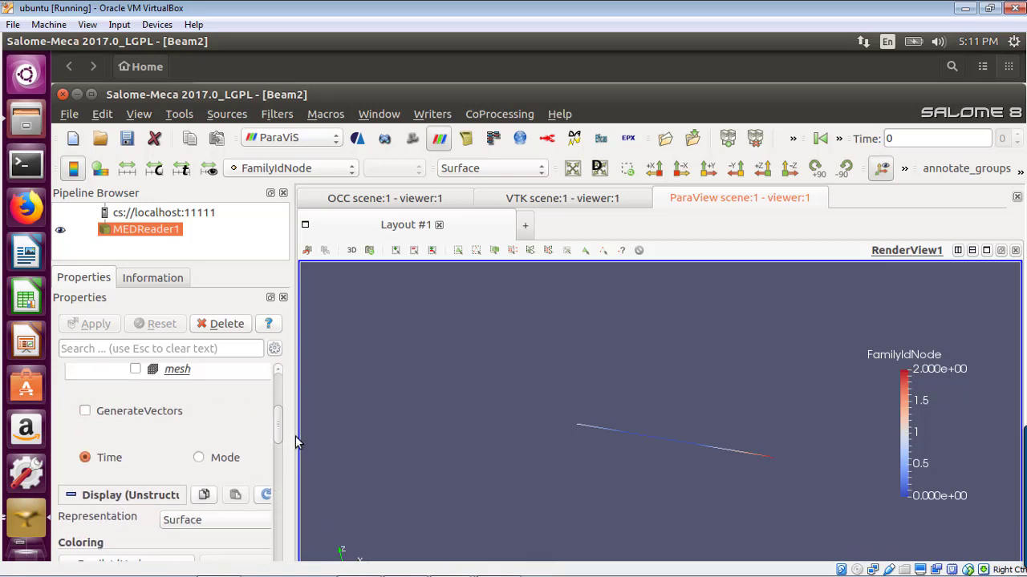
pyautogui.click(86, 412)
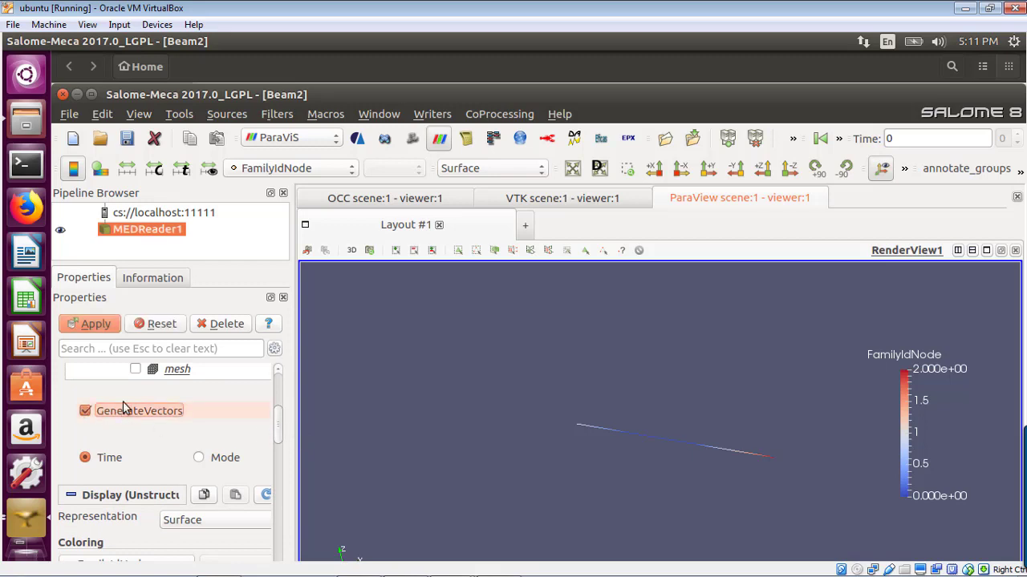
pyautogui.moveTo(276, 425); pyautogui.dragTo(136, 350)
pyautogui.click(94, 330)
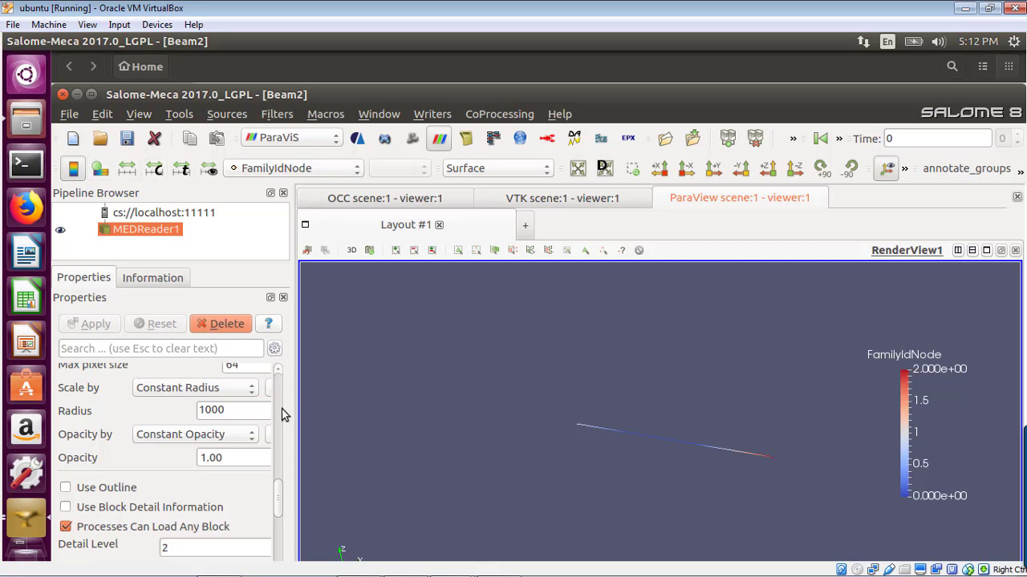
# - Look through the MEDReader1 properties and try the Axes Grid in the render view, leaving it switched off
pyautogui.moveTo(279, 487); pyautogui.dragTo(279, 389)
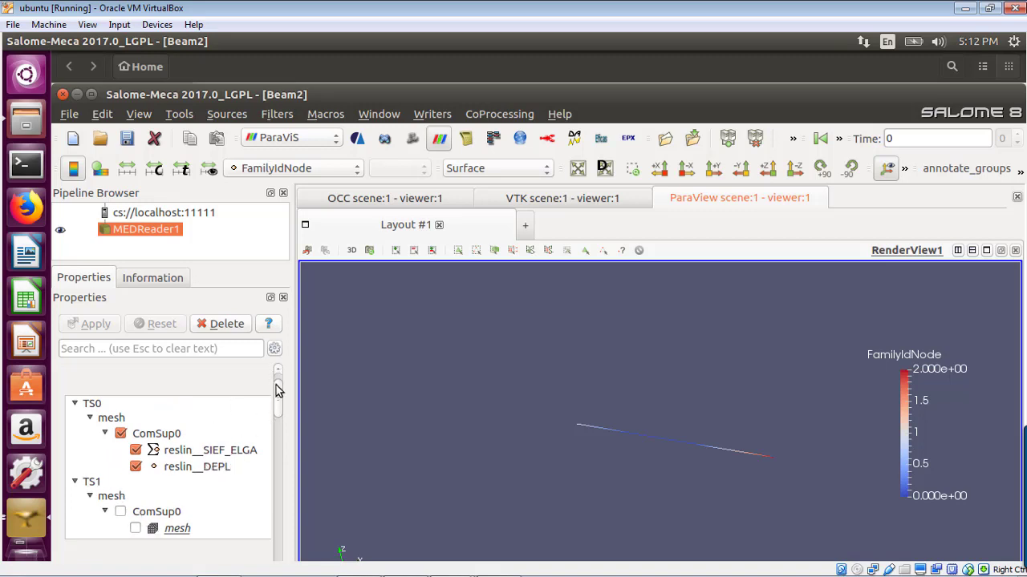
pyautogui.moveTo(282, 417); pyautogui.dragTo(305, 573)
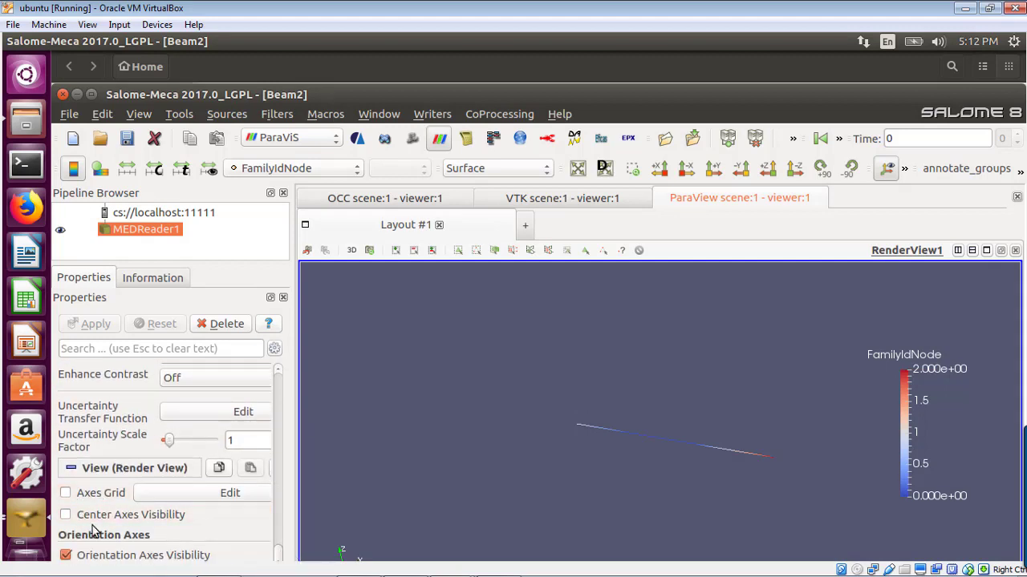
pyautogui.click(66, 493)
pyautogui.click(65, 492)
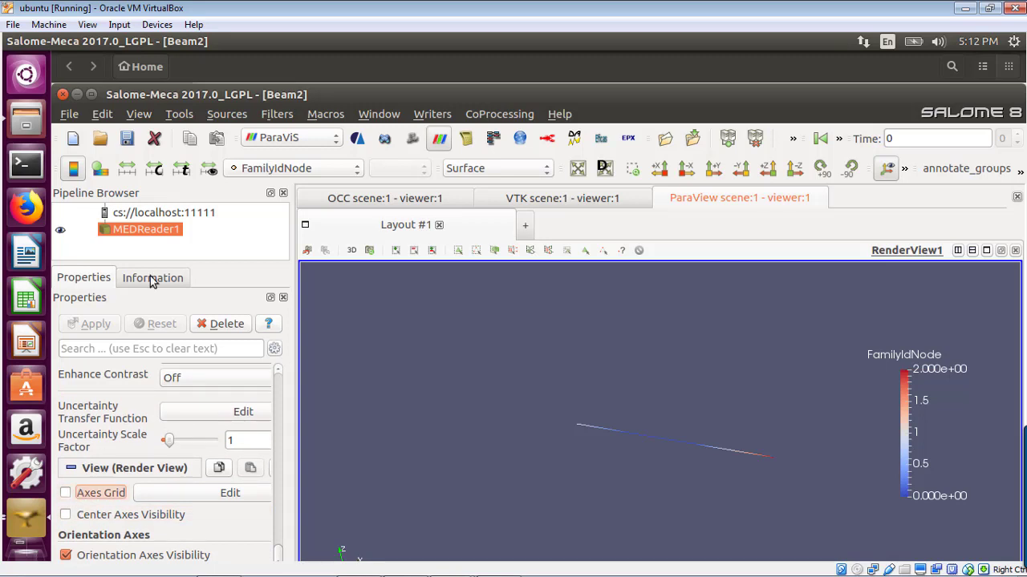
# - Set the beam result's coloring to Solid Color and change its representation to Outline and finally to Point Sprite
pyautogui.click(273, 170)
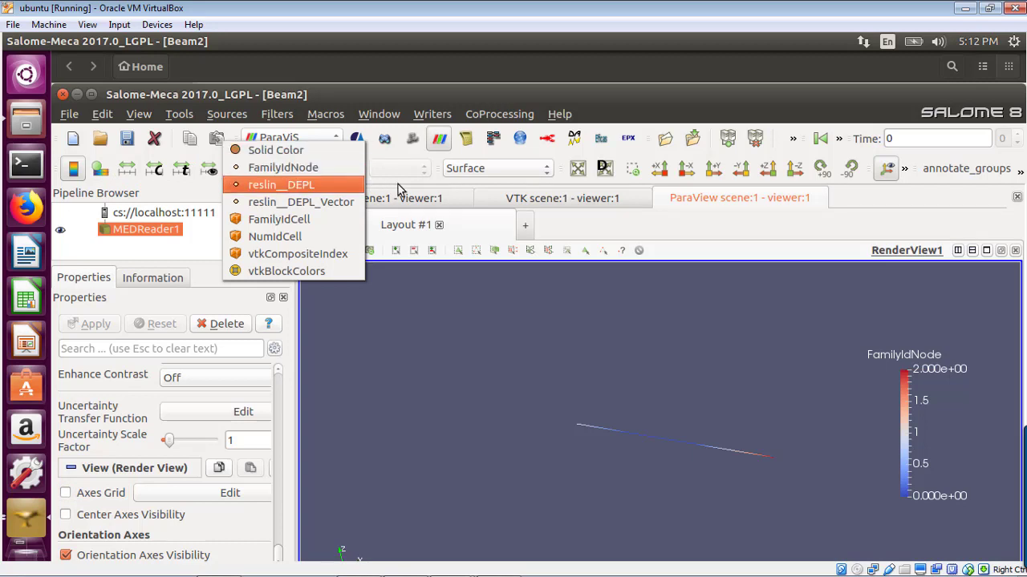
pyautogui.click(481, 170)
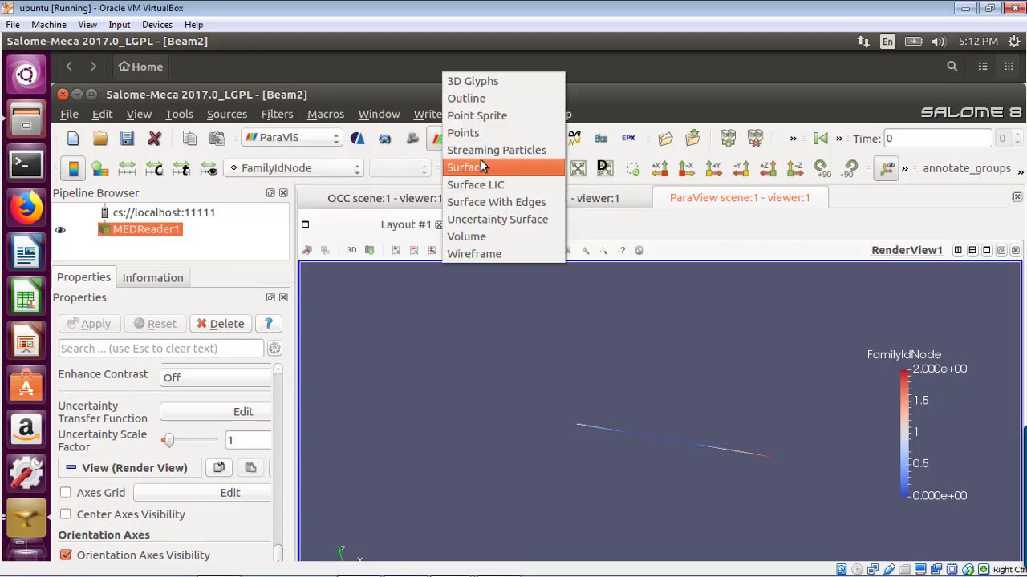
pyautogui.click(473, 99)
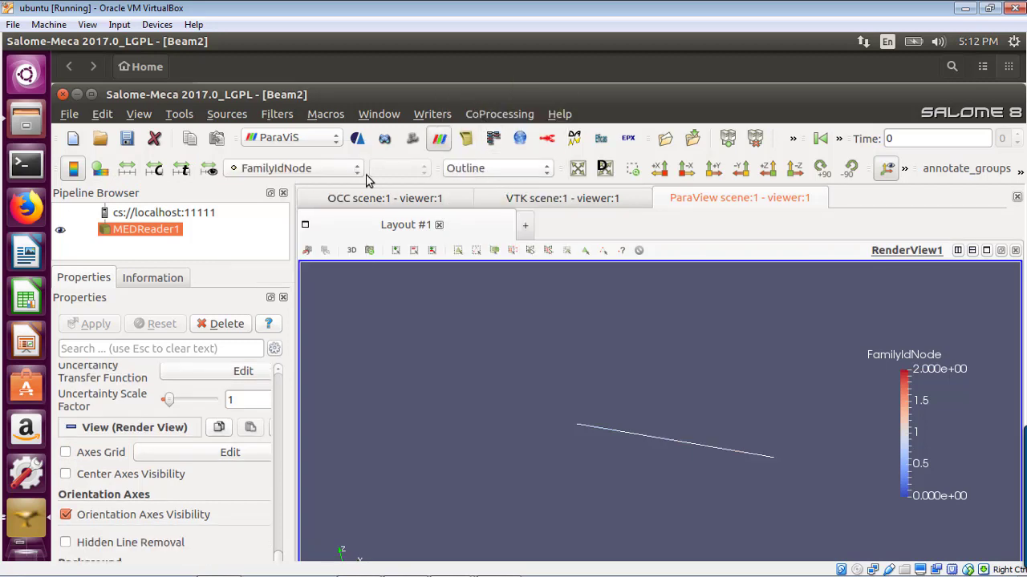
pyautogui.click(293, 171)
pyautogui.click(275, 150)
pyautogui.click(484, 167)
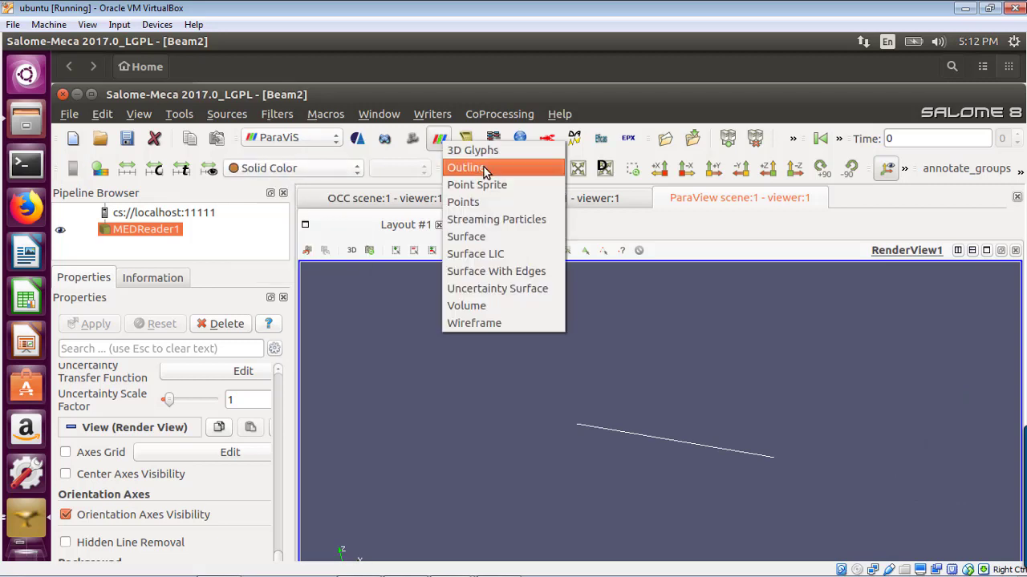
pyautogui.click(492, 184)
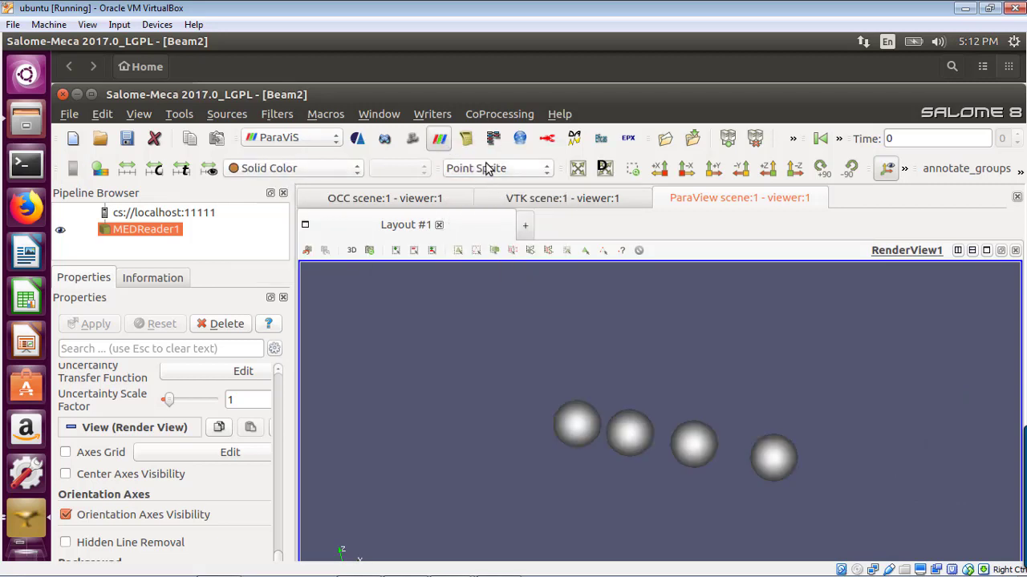
# - Try the Points representation for the beam result, coloring it by FamilyIdNode and finally by reslin__DEPL
pyautogui.click(488, 169)
pyautogui.click(464, 184)
pyautogui.click(292, 169)
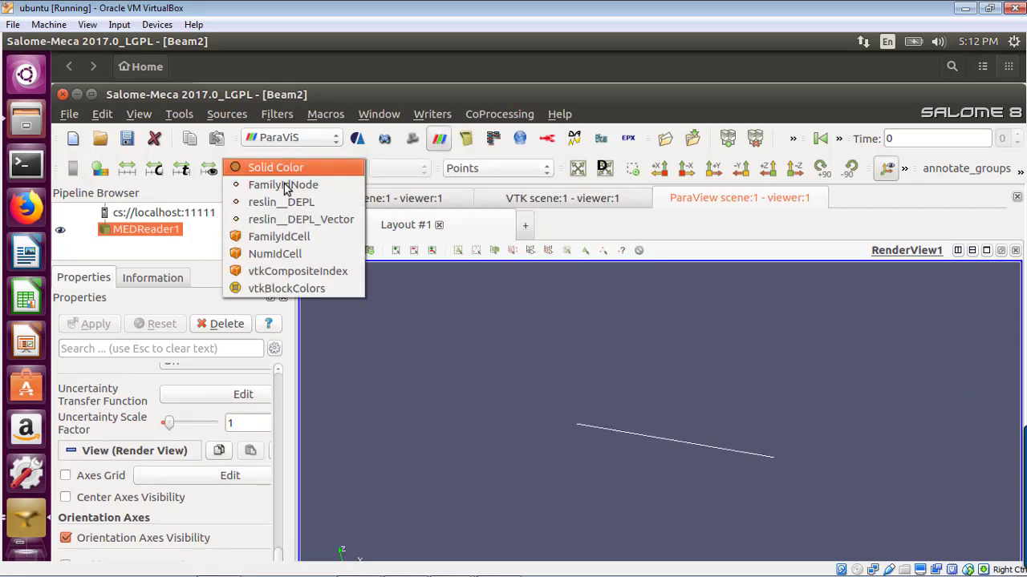
pyautogui.click(287, 186)
pyautogui.click(324, 175)
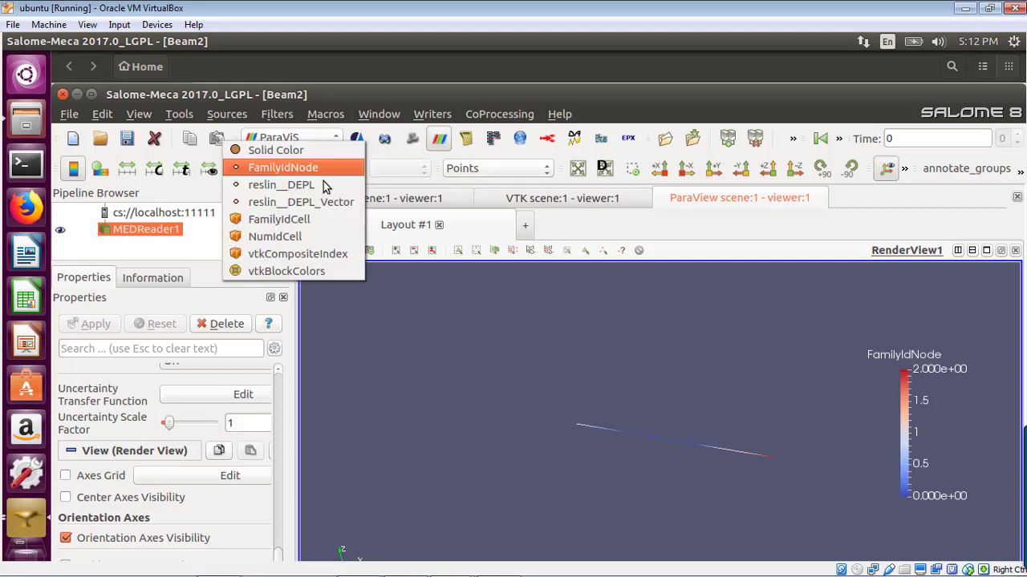
pyautogui.click(323, 186)
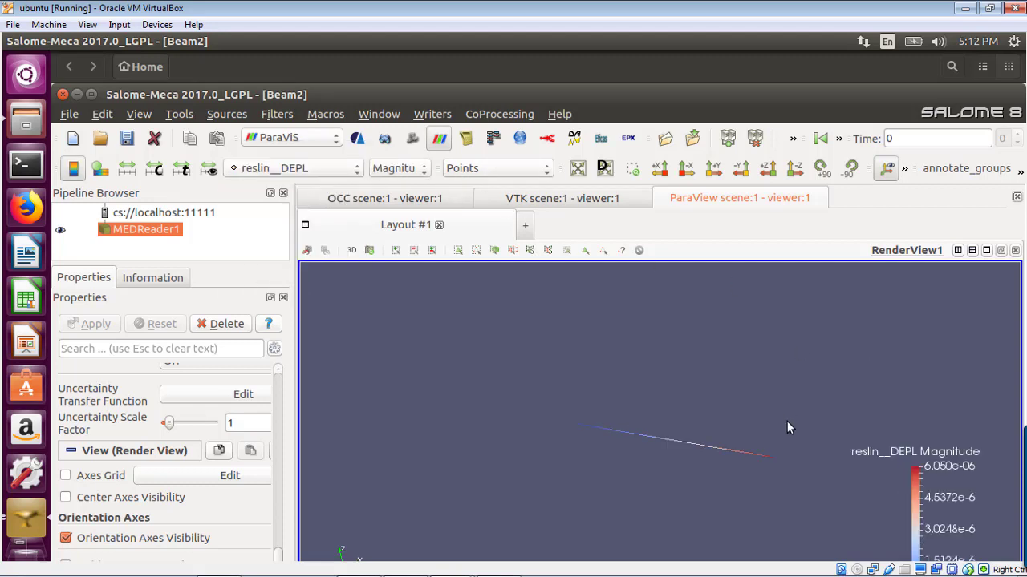
pyautogui.moveTo(694, 439); pyautogui.dragTo(658, 414)
pyautogui.moveTo(714, 453); pyautogui.dragTo(690, 481)
# - Color the beam by reslin__DEPL_Vector and move its color legend higher so the whole scale fits in the render view
pyautogui.click(303, 170)
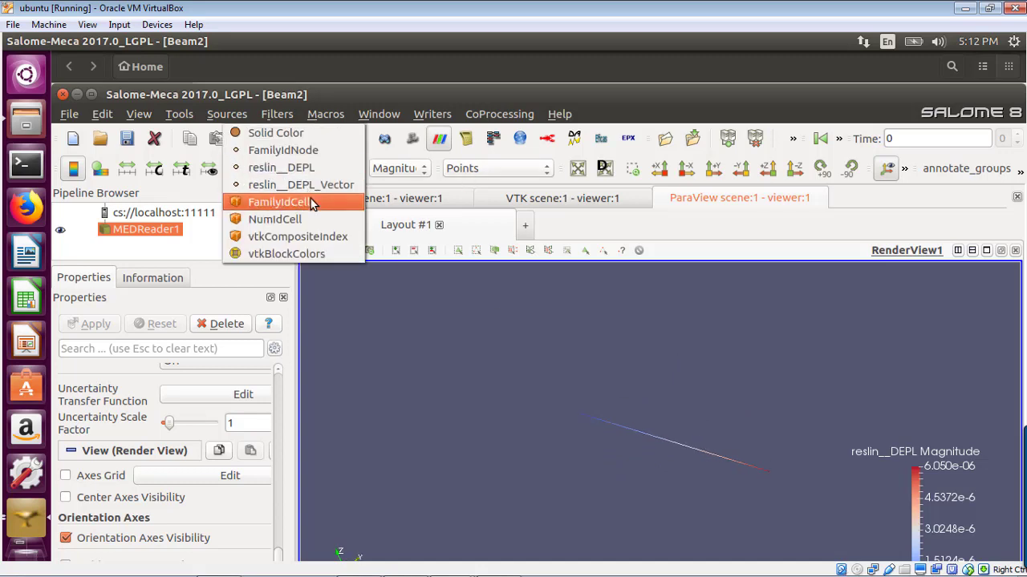
pyautogui.click(301, 185)
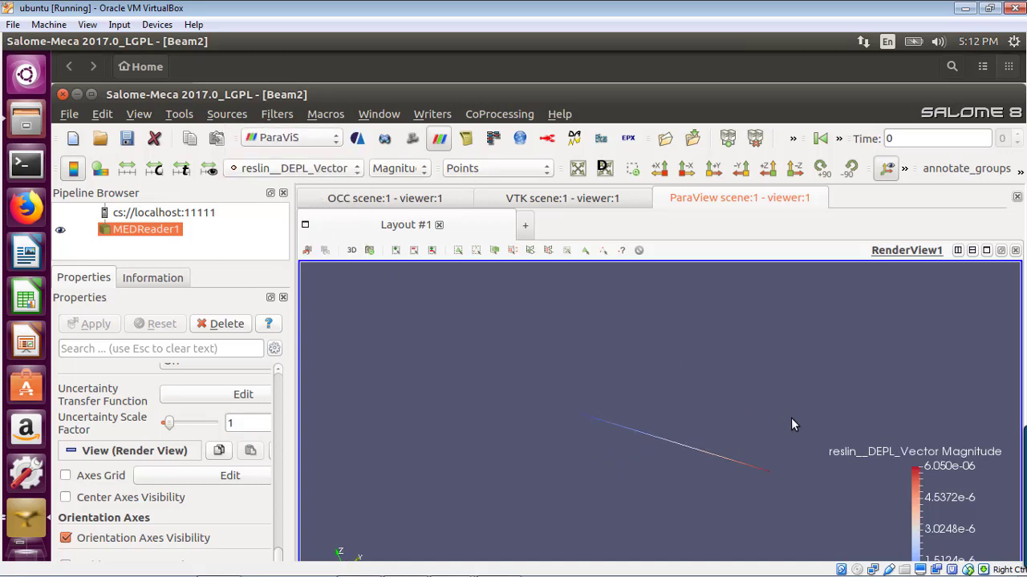
pyautogui.moveTo(924, 468); pyautogui.dragTo(908, 358)
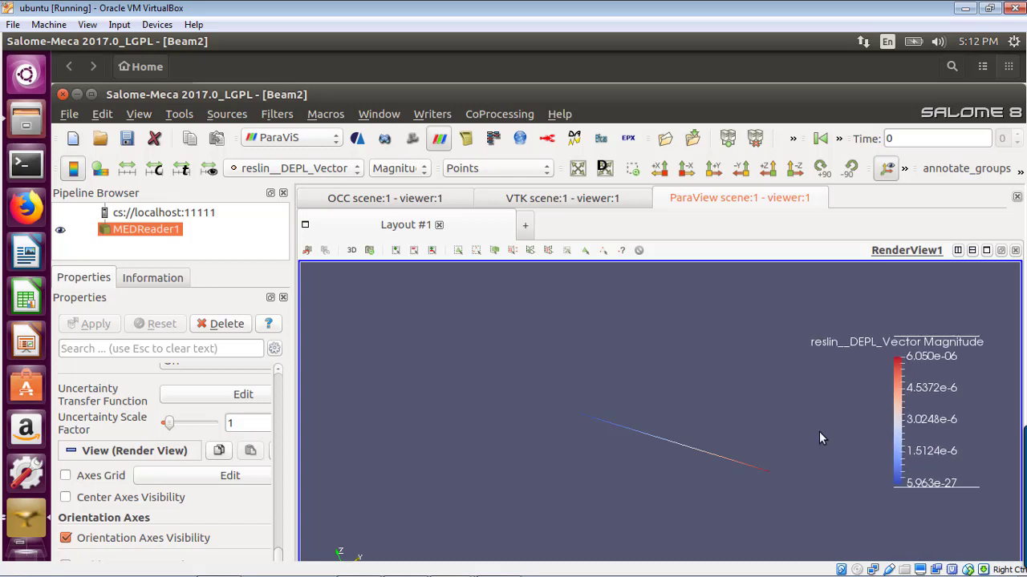
pyautogui.moveTo(738, 464); pyautogui.dragTo(774, 467)
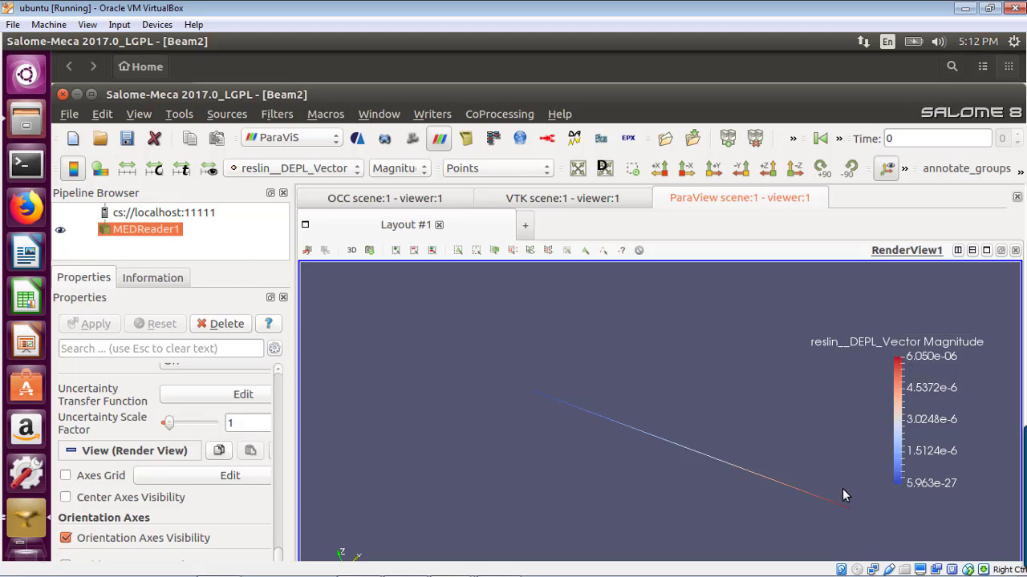
# - Show the DX component of reslin__DEPL_Vector on the beam and finally switch to the DZ component
pyautogui.click(414, 169)
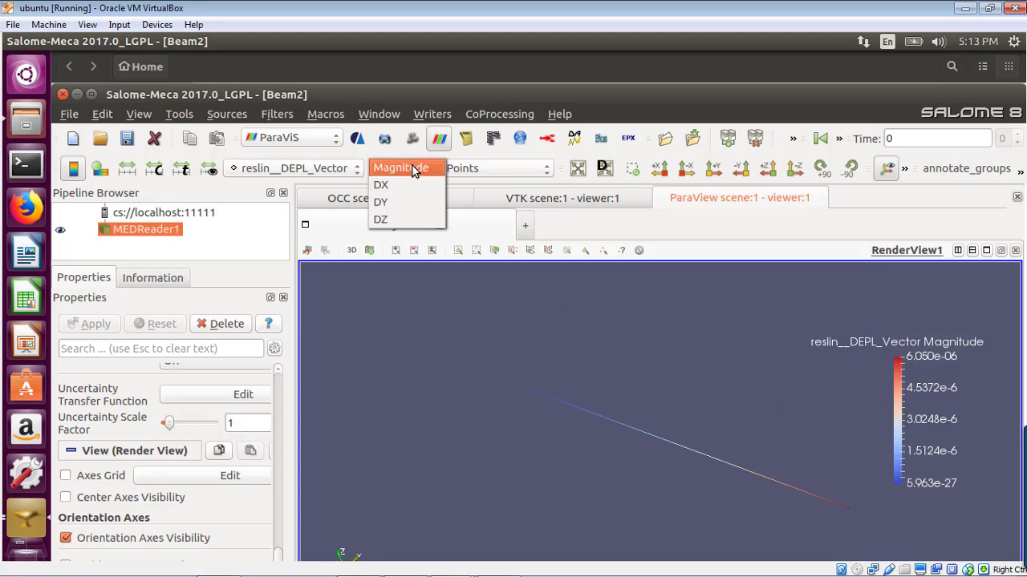
pyautogui.click(394, 185)
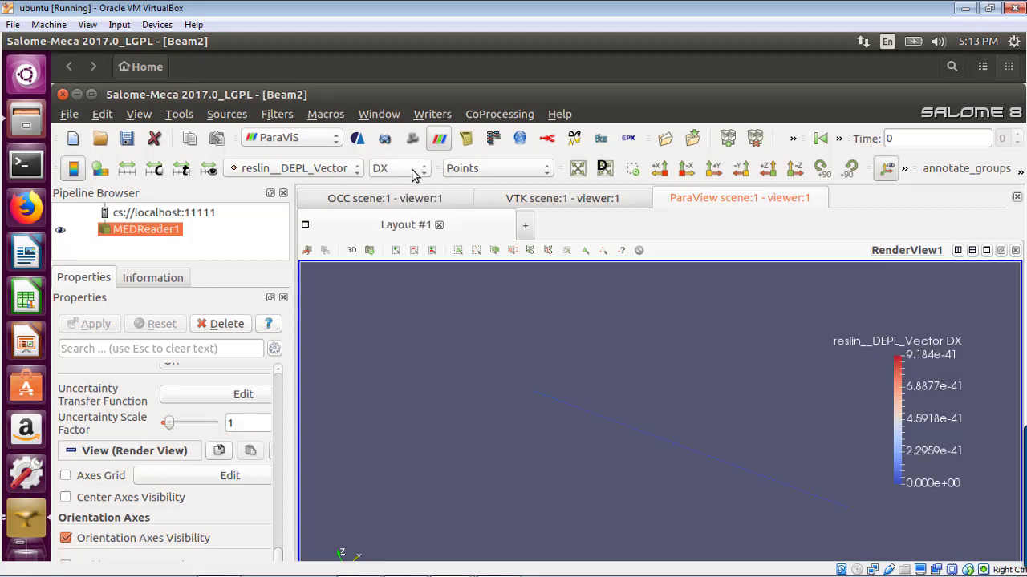
pyautogui.click(394, 168)
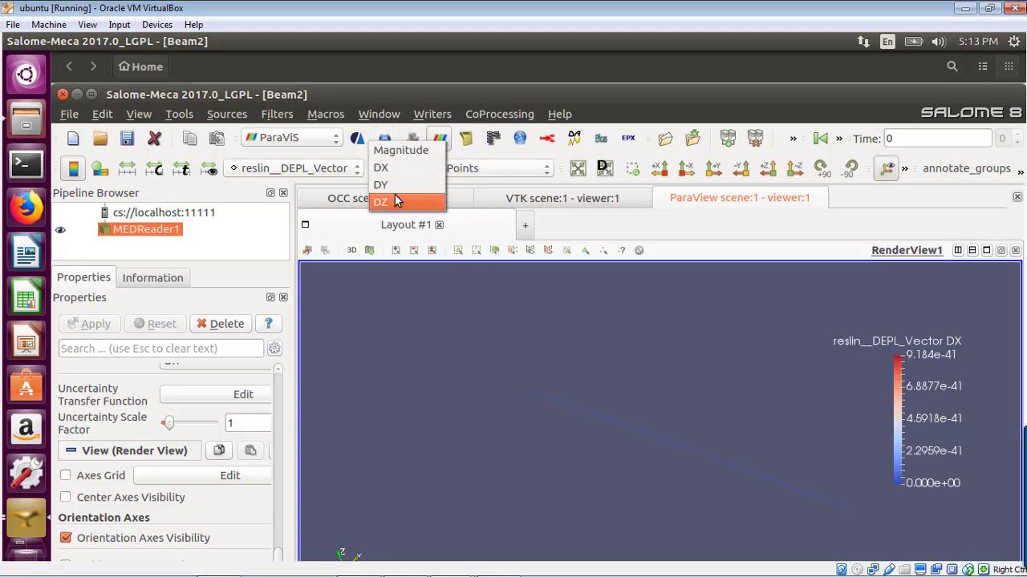
pyautogui.click(395, 201)
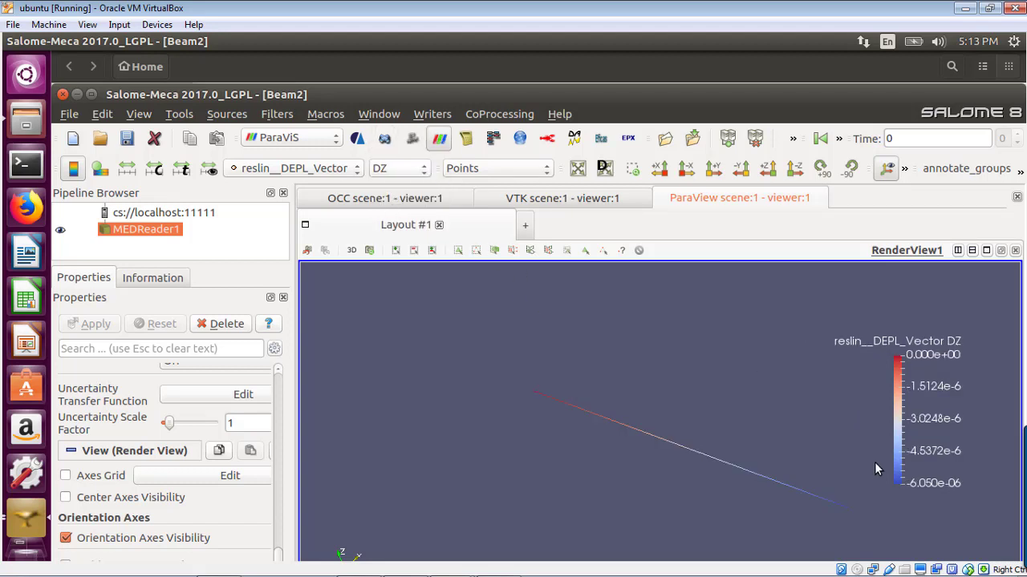
pyautogui.moveTo(766, 452); pyautogui.dragTo(706, 417)
pyautogui.rightClick(726, 449)
pyautogui.click(776, 449)
pyautogui.click(439, 362)
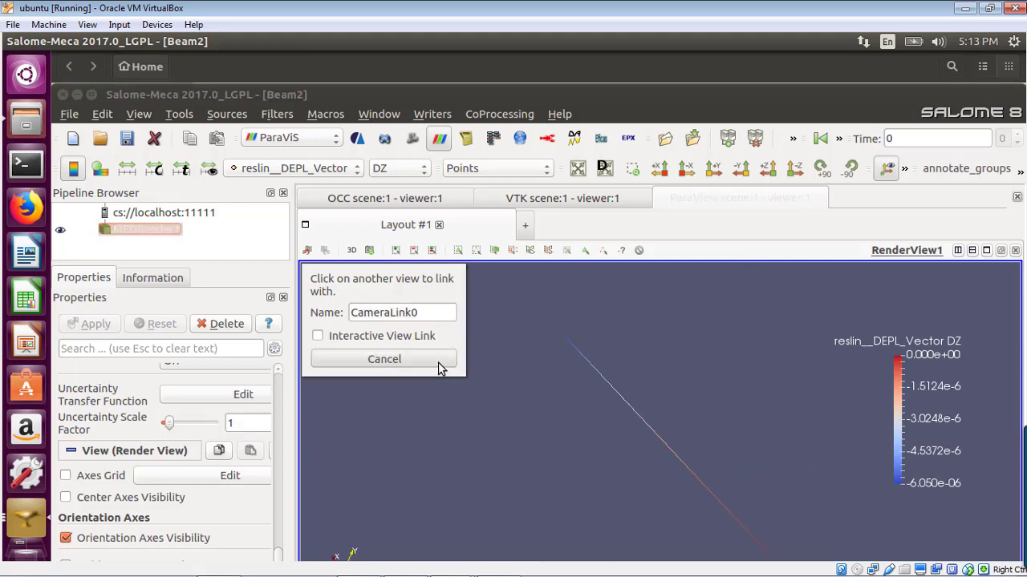
# - Set the beam's representation to Wireframe and view its DZ displacement colors from different angles
pyautogui.moveTo(561, 365); pyautogui.dragTo(834, 437)
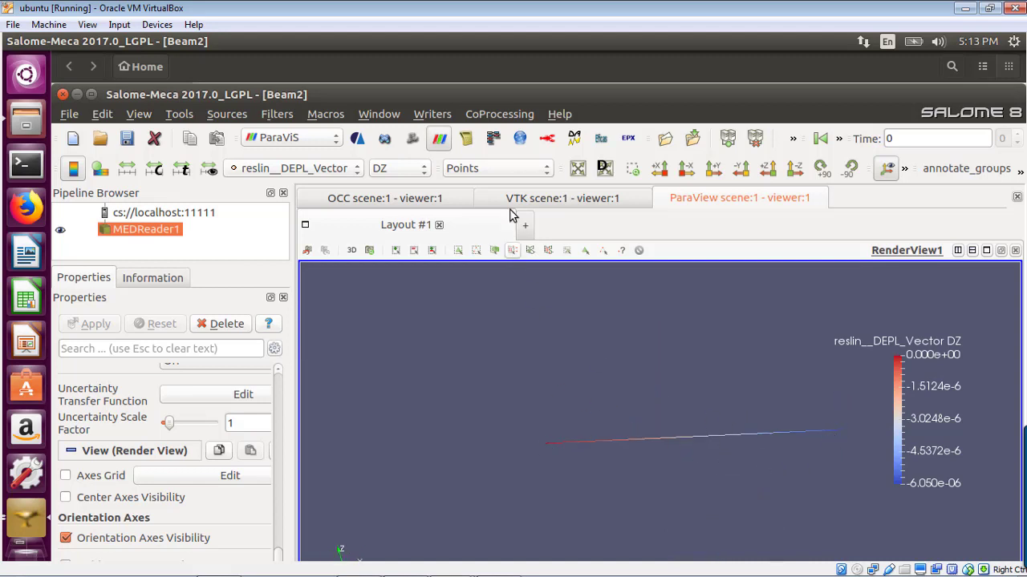
pyautogui.click(495, 171)
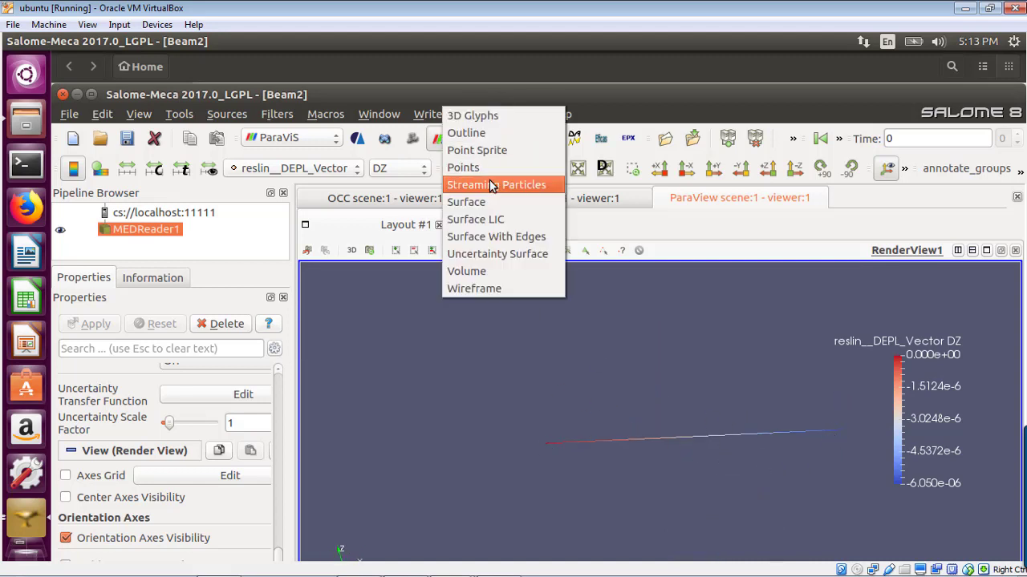
pyautogui.click(507, 288)
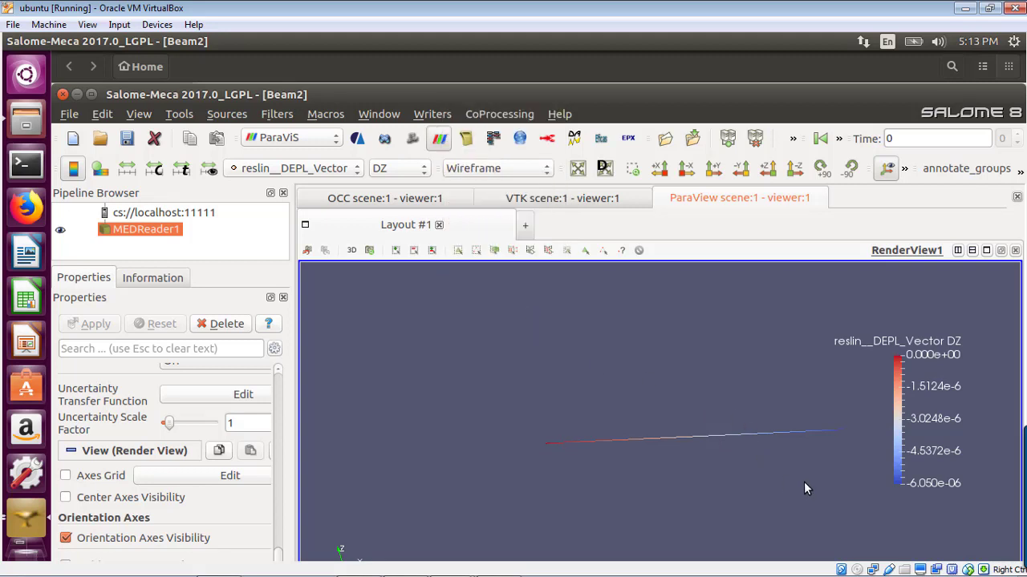
pyautogui.moveTo(768, 414); pyautogui.dragTo(777, 434)
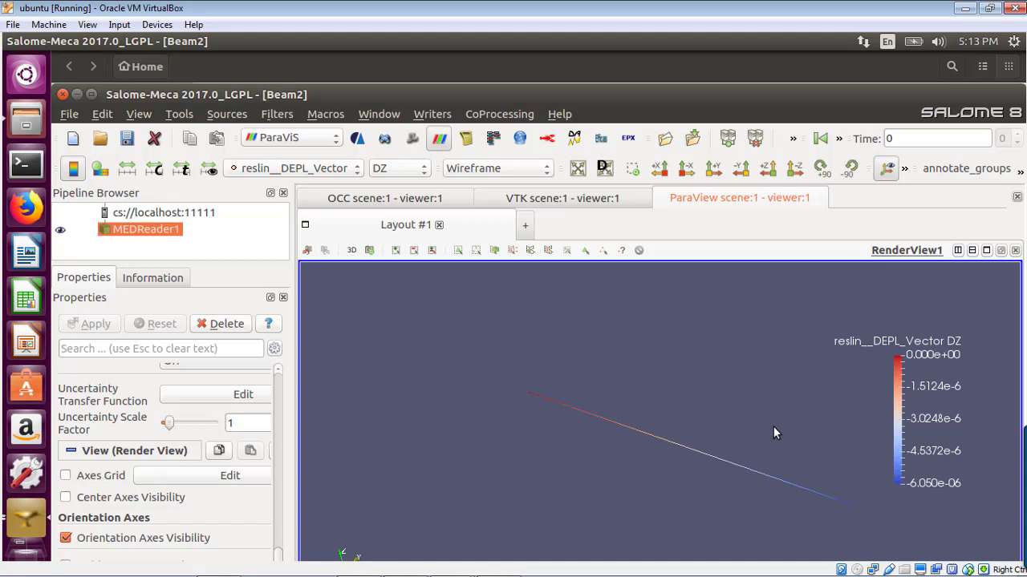
pyautogui.moveTo(278, 555); pyautogui.dragTo(297, 568)
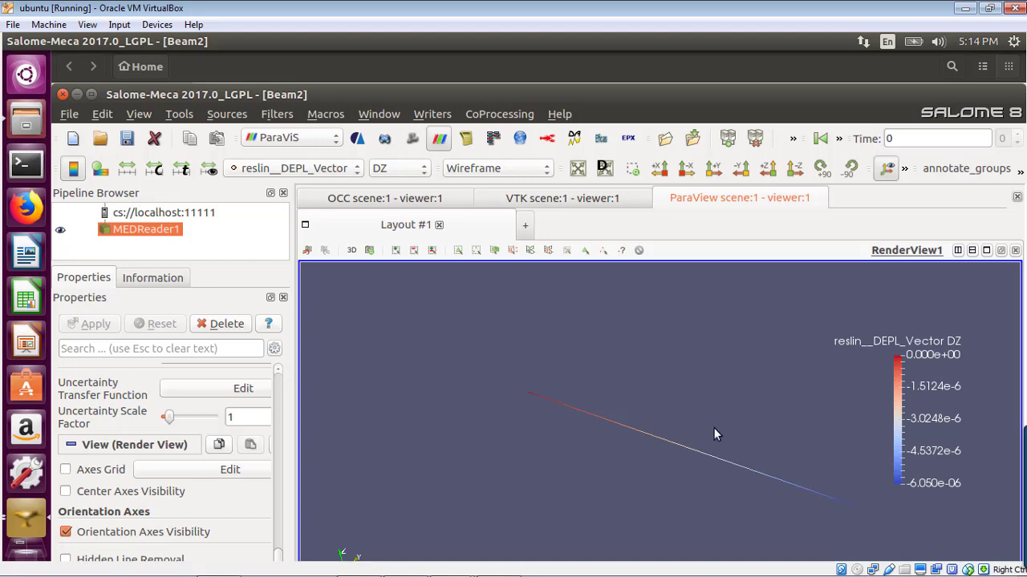
pyautogui.moveTo(798, 501)
pyautogui.mouseDown()
pyautogui.moveTo(752, 480)
pyautogui.moveTo(806, 504)
pyautogui.mouseUp()
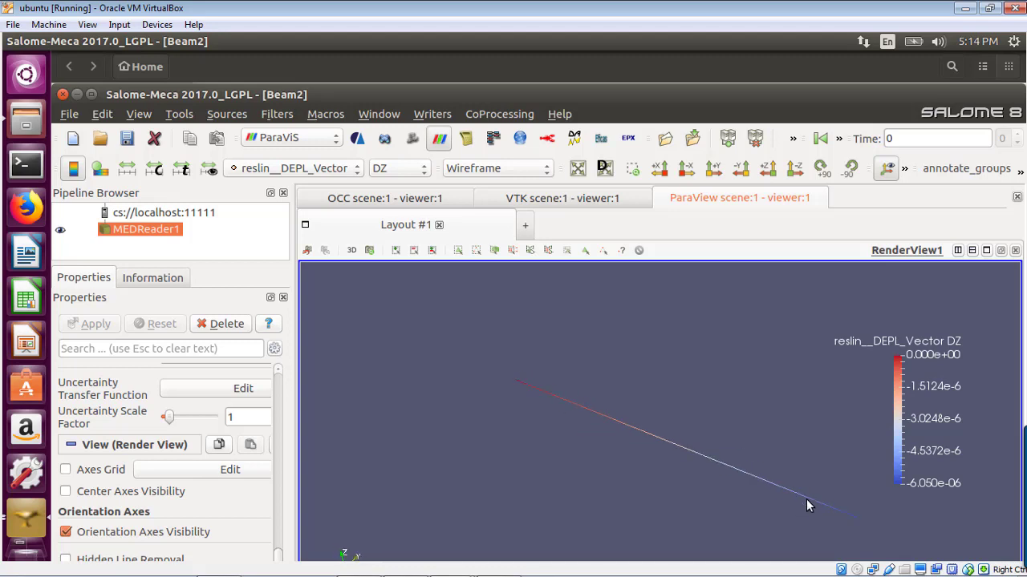